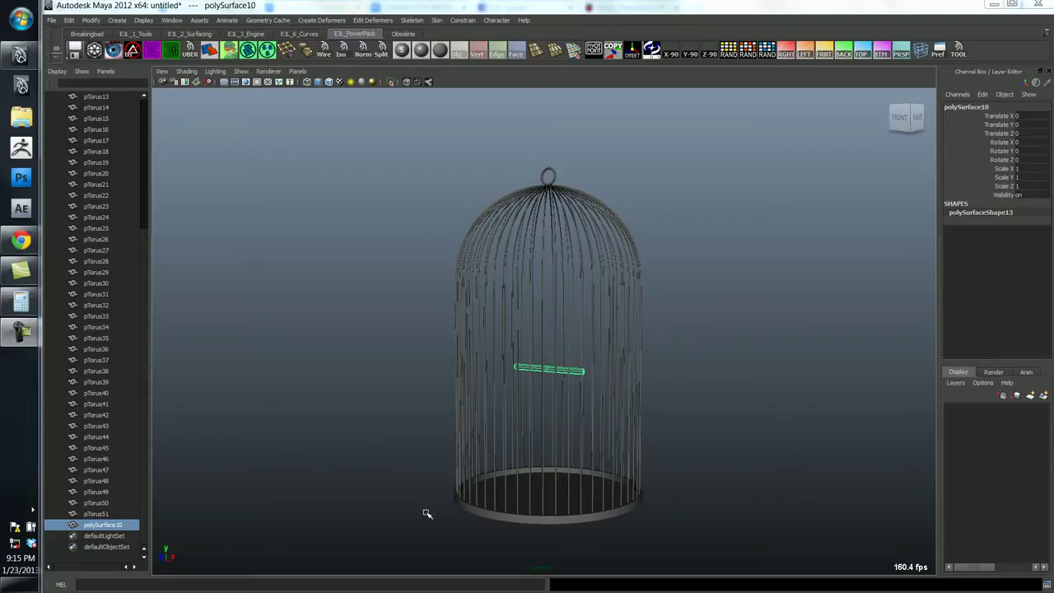
# Preview the perch smoothed and examine it inside the birdcage, up close and from the front view.
pyautogui.keyDown('alt'); pyautogui.moveTo(386, 365); pyautogui.dragTo(790, 395, button='right'); pyautogui.keyUp('alt')
pyautogui.keyDown('alt'); pyautogui.moveTo(659, 387); pyautogui.dragTo(631, 377); pyautogui.keyUp('alt')
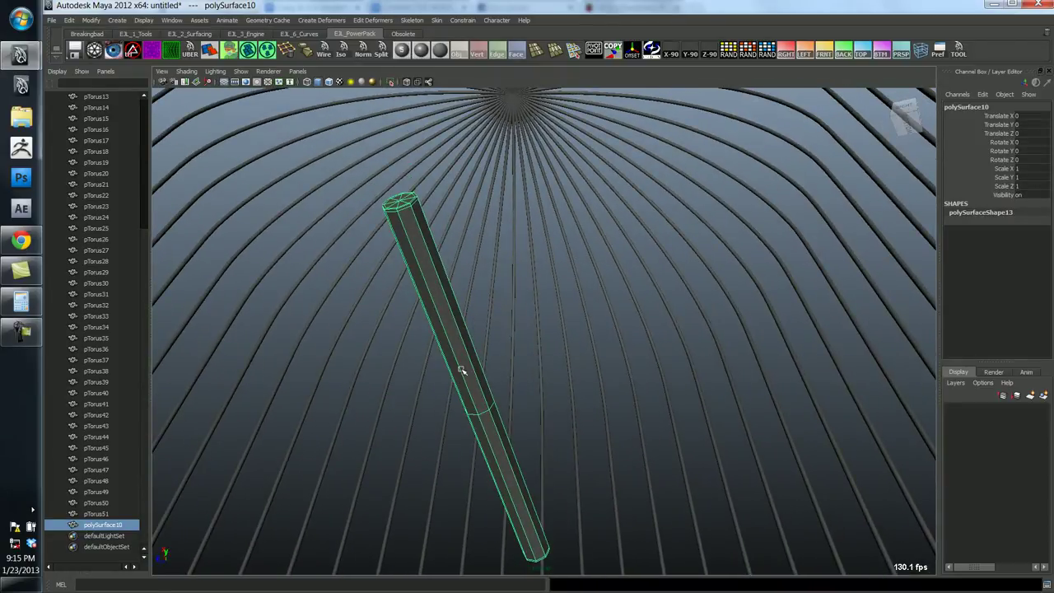
pyautogui.press('3')
pyautogui.keyDown('alt'); pyautogui.moveTo(458, 359); pyautogui.dragTo(516, 474); pyautogui.keyUp('alt')
pyautogui.keyDown('alt'); pyautogui.moveTo(516, 474); pyautogui.dragTo(472, 464, button='right'); pyautogui.keyUp('alt')
pyautogui.keyDown('alt'); pyautogui.moveTo(471, 463); pyautogui.dragTo(506, 480, button='middle'); pyautogui.keyUp('alt')
pyautogui.keyDown('alt'); pyautogui.moveTo(506, 480); pyautogui.dragTo(542, 449, button='right'); pyautogui.keyUp('alt')
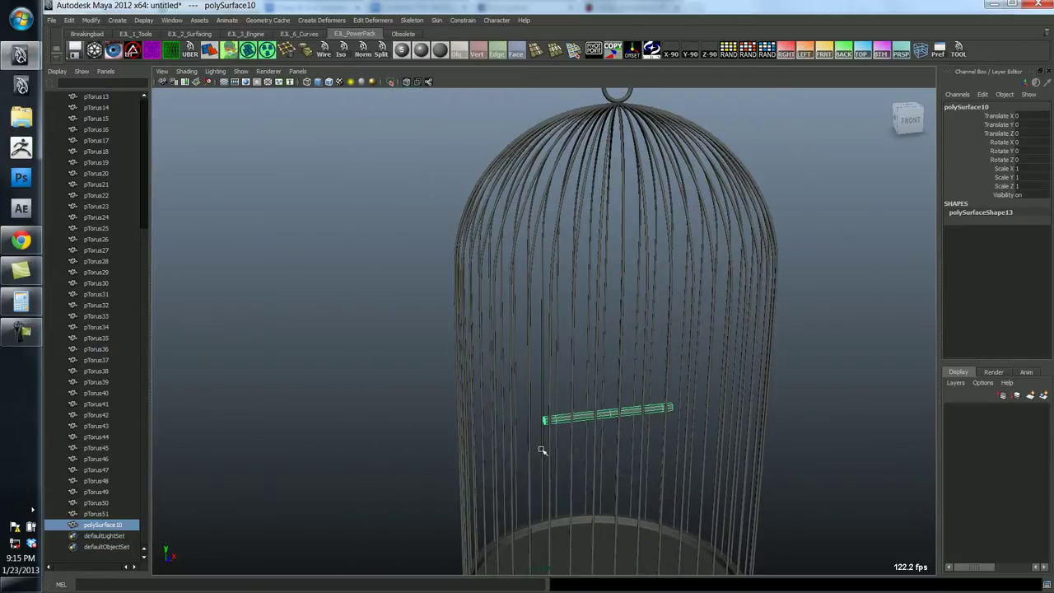
pyautogui.keyDown('alt'); pyautogui.moveTo(580, 424); pyautogui.dragTo(544, 422); pyautogui.keyUp('alt')
pyautogui.keyDown('alt'); pyautogui.moveTo(544, 422); pyautogui.dragTo(461, 424, button='right'); pyautogui.keyUp('alt')
pyautogui.press('f')
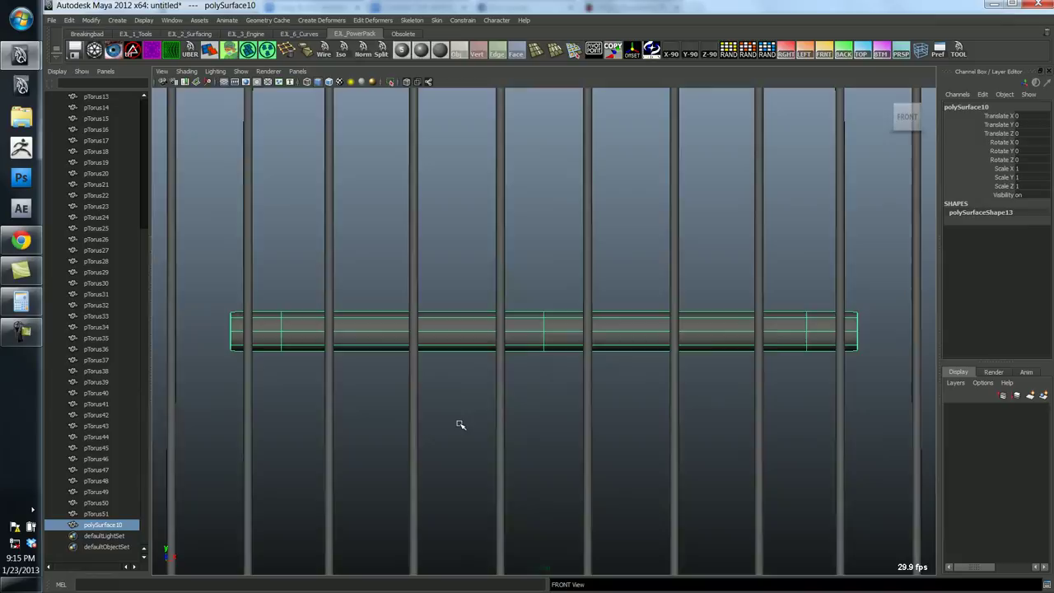
pyautogui.press('a')
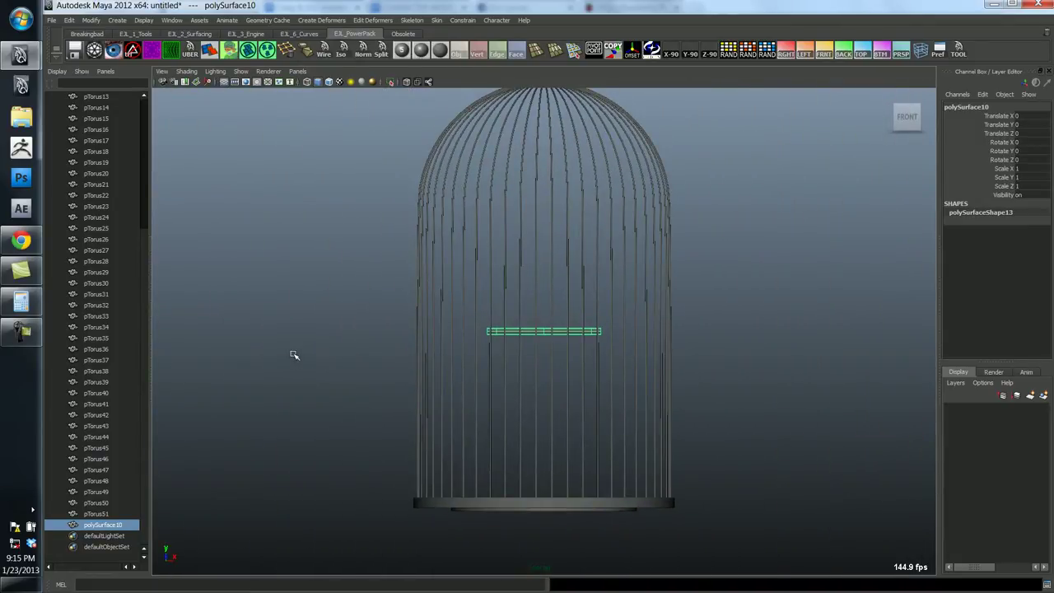
pyautogui.moveTo(294, 354)
pyautogui.keyDown('shift'); pyautogui.mouseDown(button='right')
pyautogui.moveTo(299, 458)
pyautogui.moveTo(294, 357)
pyautogui.mouseUp(button='right'); pyautogui.keyUp('shift')
pyautogui.press('f')
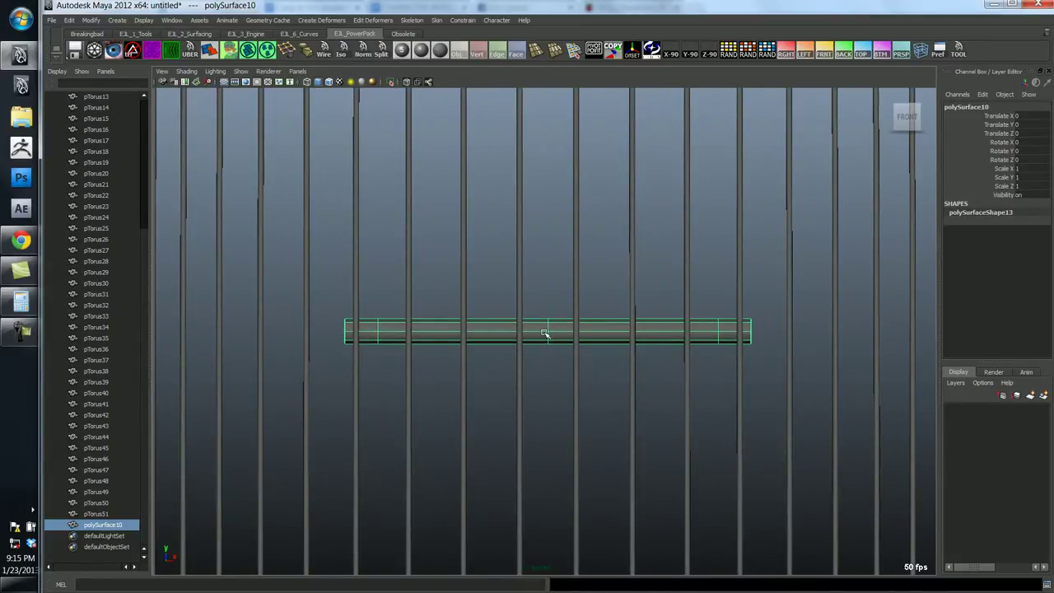
# Duplicate the perch and raise the copy above the original to about Translate Y 1.355.
pyautogui.click(561, 311)
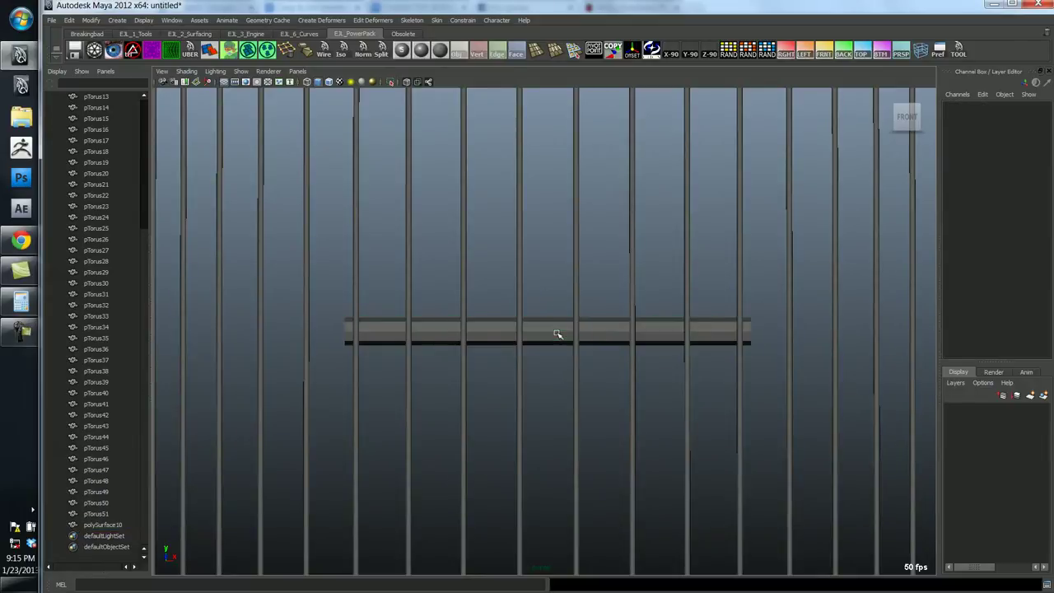
pyautogui.click(555, 336)
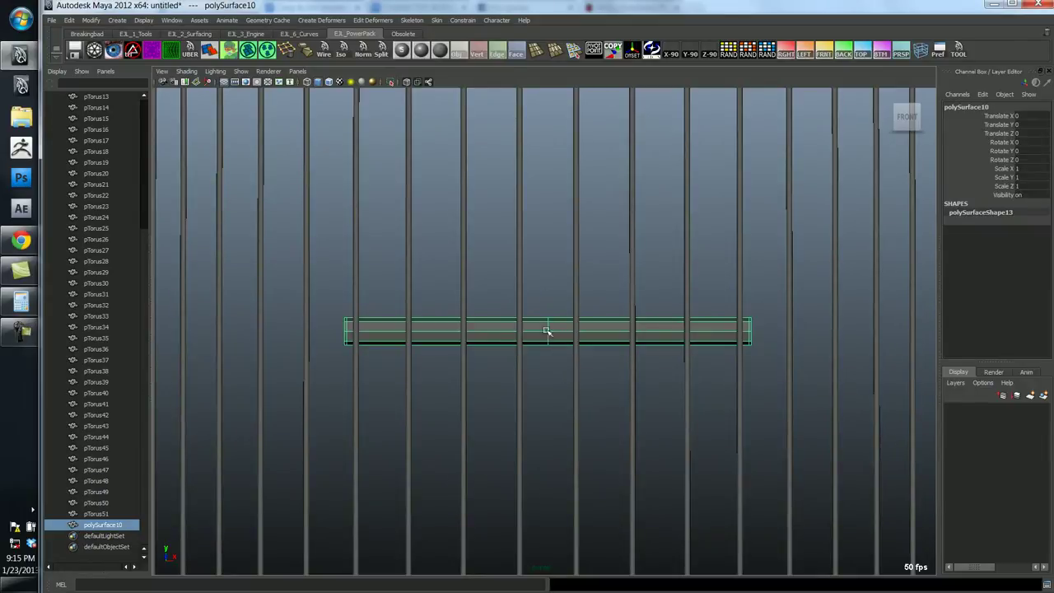
pyautogui.press('w')
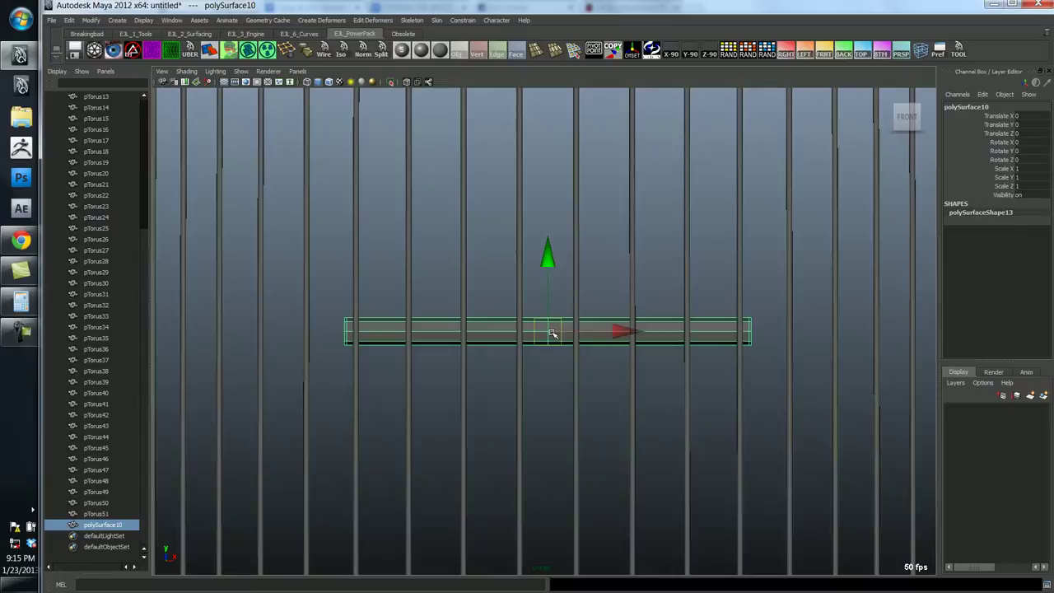
pyautogui.keyDown('alt'); pyautogui.moveTo(555, 337); pyautogui.dragTo(467, 341, button='right'); pyautogui.keyUp('alt')
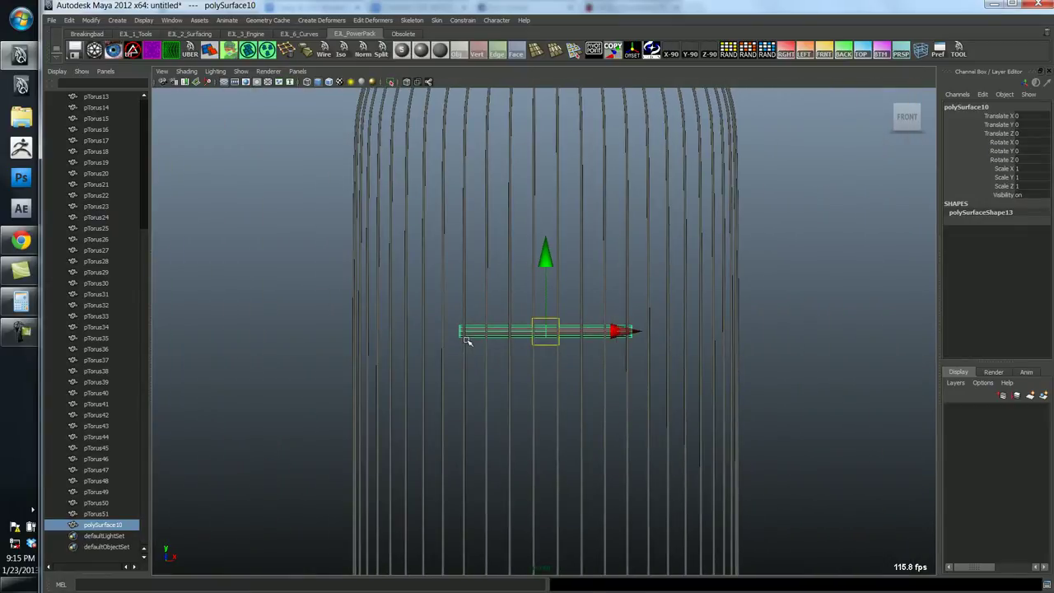
pyautogui.hotkey('ctrl', 'd')
pyautogui.moveTo(546, 251); pyautogui.dragTo(546, 175)
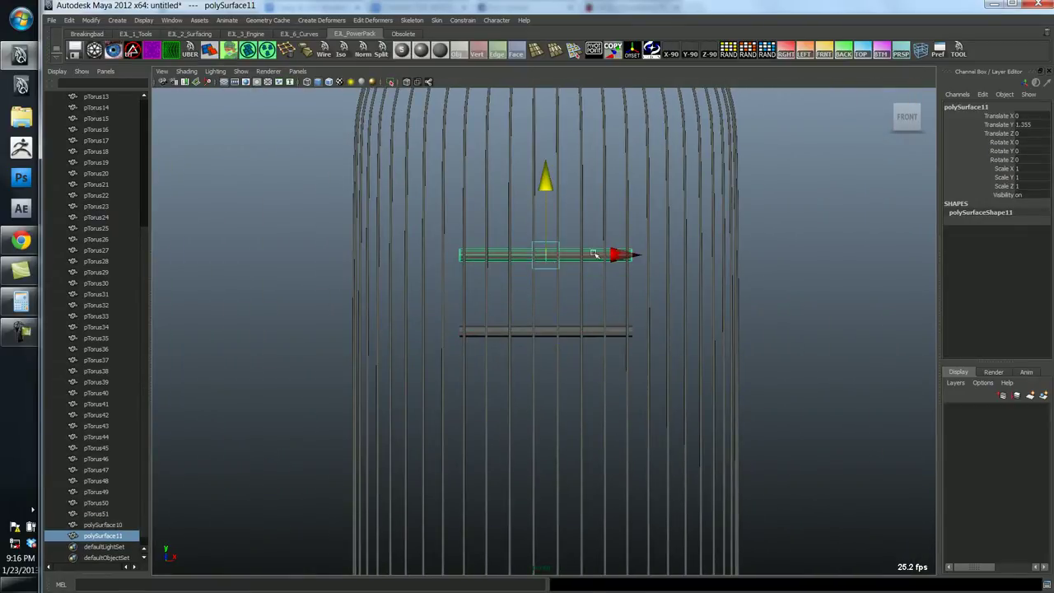
# Rotate the duplicated perch upright by setting its Rotate Z to -90.
pyautogui.press('e')
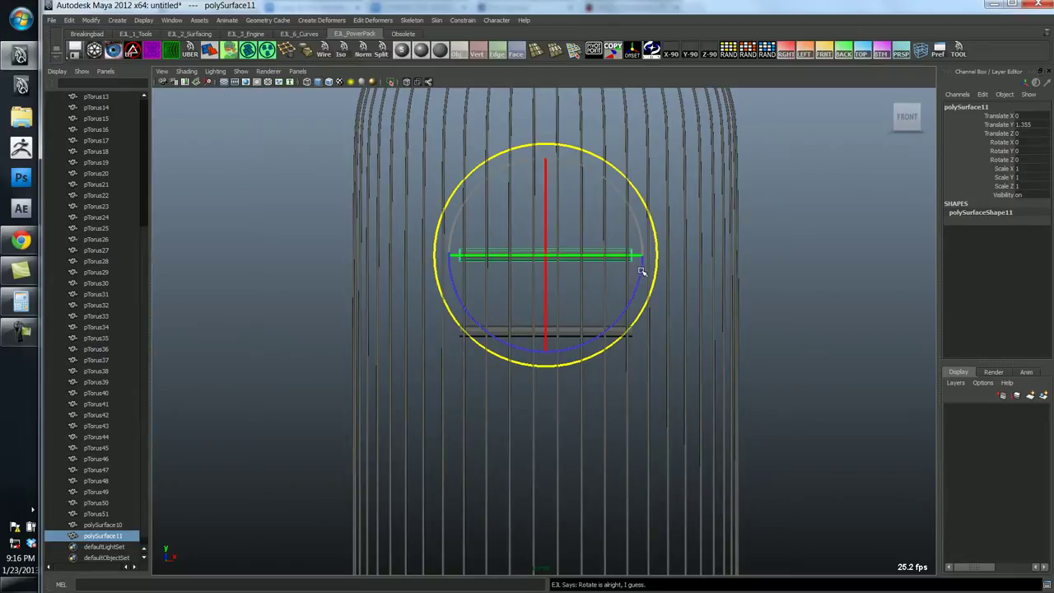
pyautogui.moveTo(641, 271); pyautogui.dragTo(615, 322)
pyautogui.doubleClick(1039, 160)
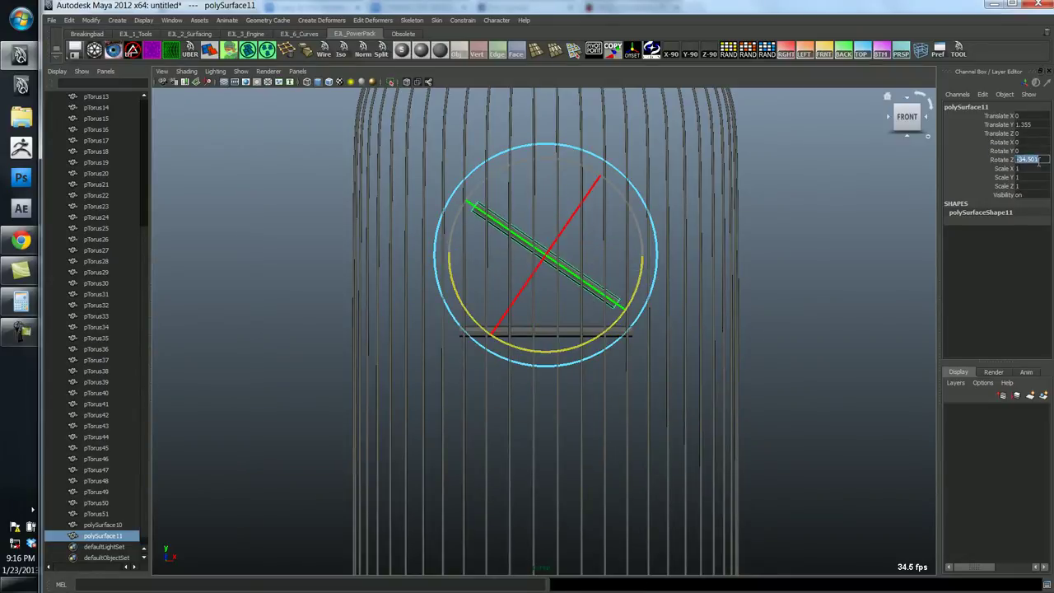
pyautogui.write('90')
pyautogui.press('Return')
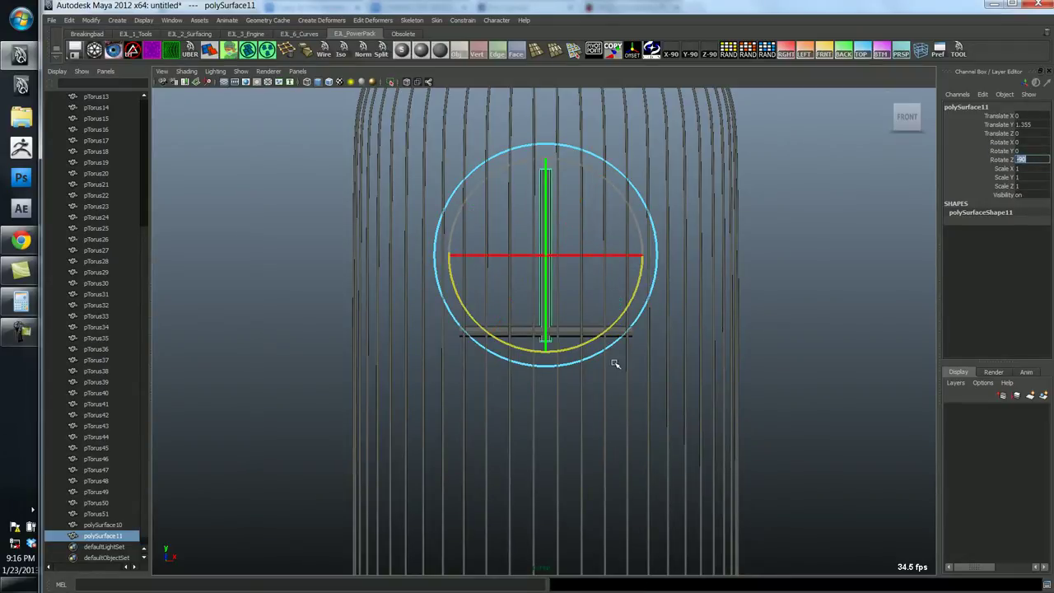
# Thin the upright copy into a slender rod at about 0.183 scale in Y and Z, keeping its length.
pyautogui.scroll(1, 683, 366)
pyautogui.press('space')
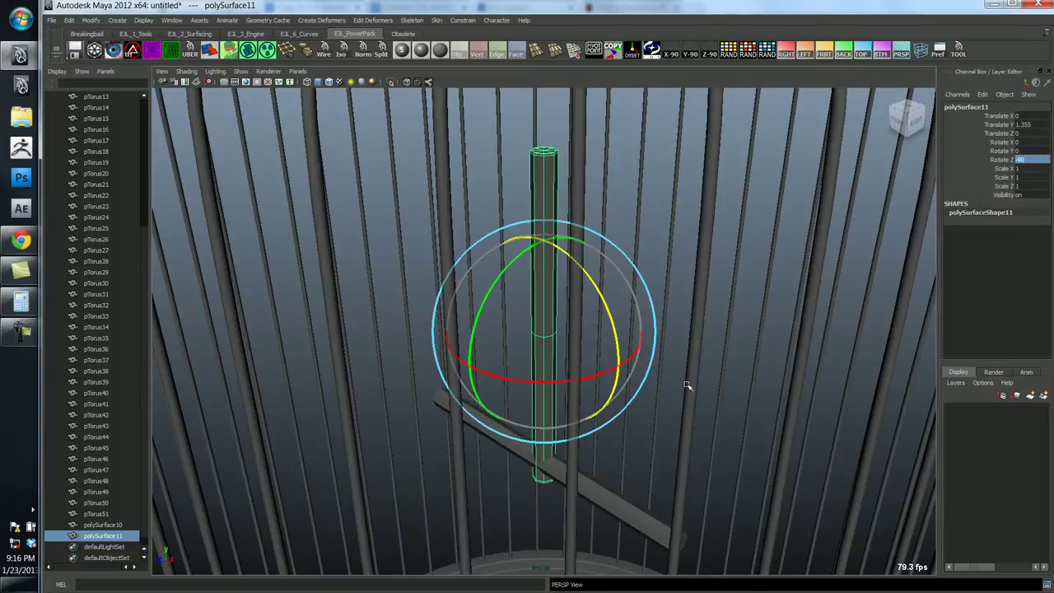
pyautogui.press('r')
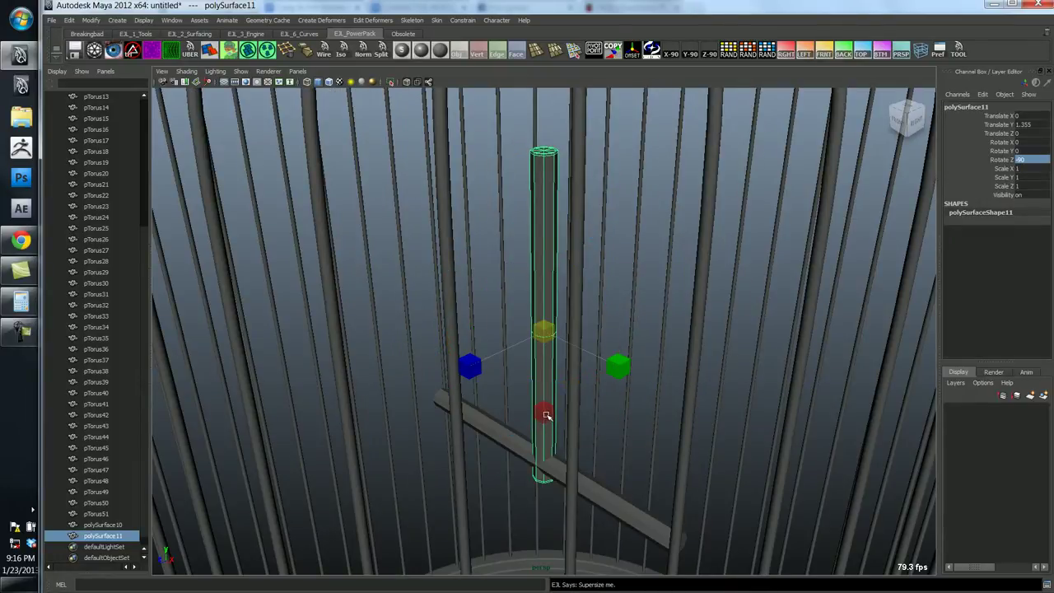
pyautogui.keyDown('ctrl'); pyautogui.moveTo(546, 414); pyautogui.dragTo(538, 330); pyautogui.keyUp('ctrl')
# Move the thin rod to one end of the perch, at about Translate X 1.429 and Translate Y 1.399.
pyautogui.press('w')
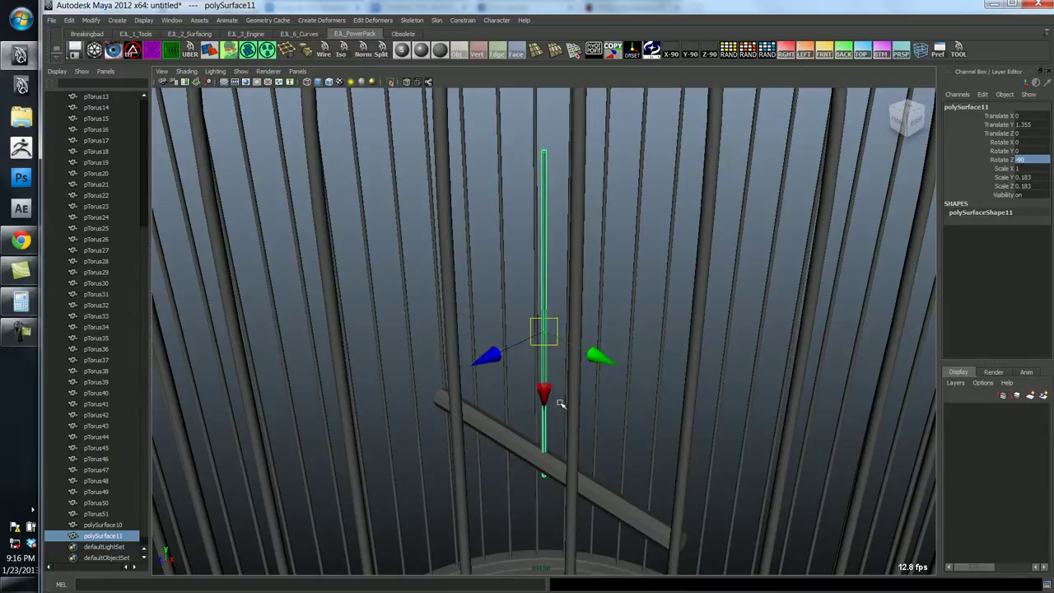
pyautogui.moveTo(599, 357); pyautogui.dragTo(630, 376)
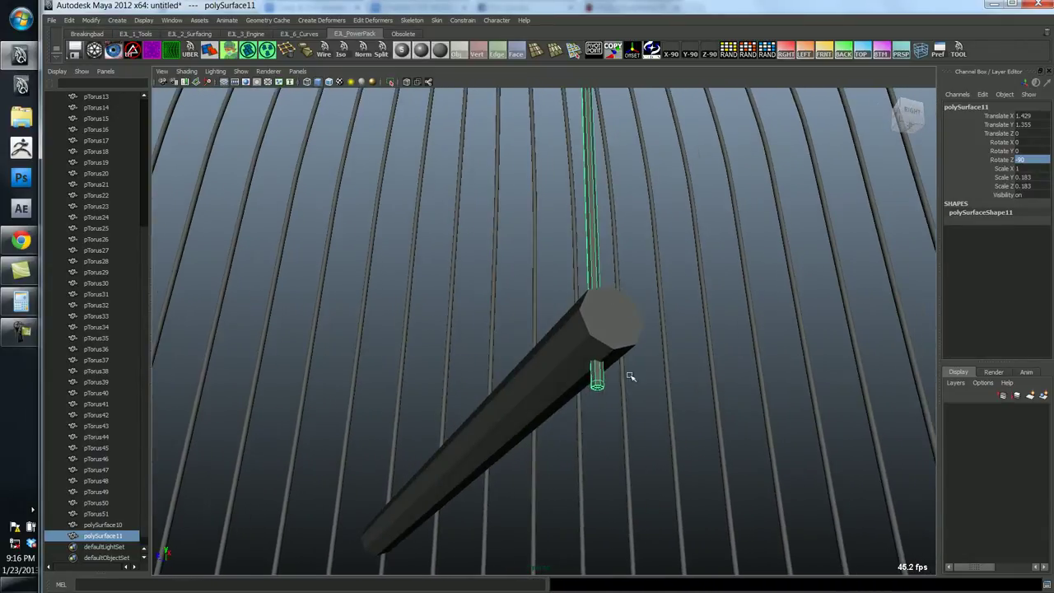
pyautogui.click(563, 381)
# Stretch the rod upward by moving its upper-end vertices up to the bars of the cage's dome.
pyautogui.click(595, 249)
pyautogui.keyDown('alt'); pyautogui.moveTo(605, 354); pyautogui.dragTo(634, 347); pyautogui.keyUp('alt')
pyautogui.keyDown('alt'); pyautogui.moveTo(634, 347); pyautogui.dragTo(464, 394, button='right'); pyautogui.keyUp('alt')
pyautogui.keyDown('alt'); pyautogui.moveTo(525, 379); pyautogui.dragTo(556, 399, button='right'); pyautogui.keyUp('alt')
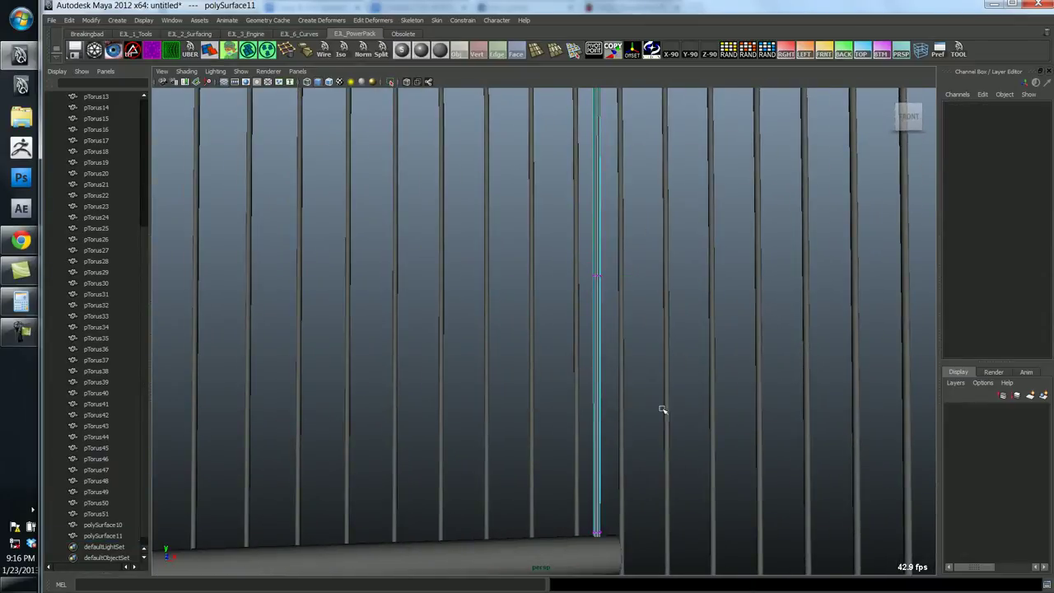
pyautogui.keyDown('alt'); pyautogui.moveTo(663, 410); pyautogui.dragTo(547, 321, button='right'); pyautogui.keyUp('alt')
pyautogui.keyDown('alt'); pyautogui.moveTo(547, 322); pyautogui.dragTo(552, 423, button='middle'); pyautogui.keyUp('alt')
pyautogui.keyDown('alt'); pyautogui.moveTo(551, 423); pyautogui.dragTo(699, 284); pyautogui.keyUp('alt')
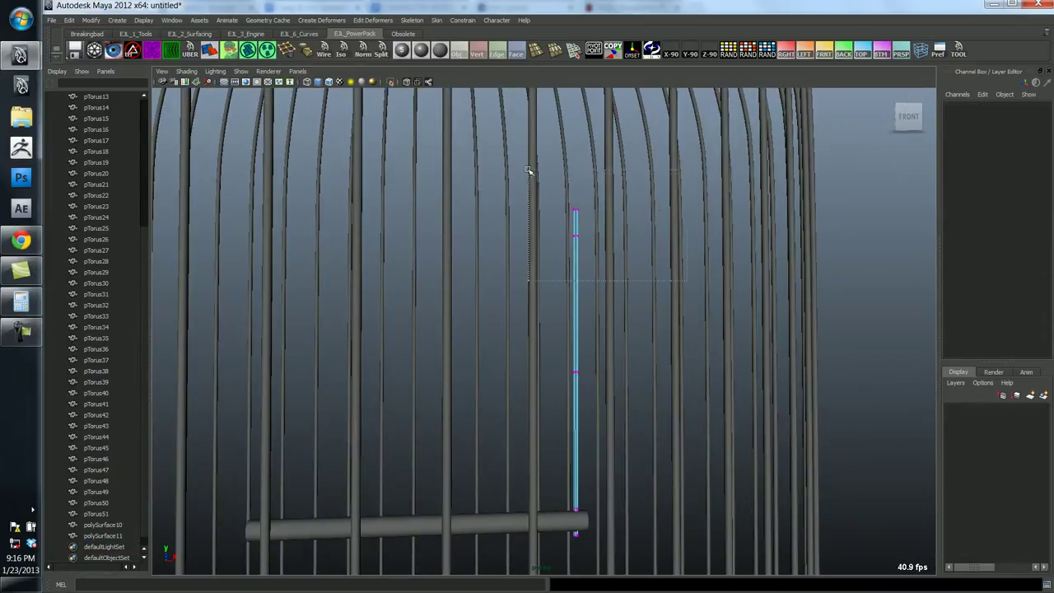
pyautogui.moveTo(528, 170); pyautogui.dragTo(527, 168)
pyautogui.keyDown('alt'); pyautogui.moveTo(551, 239); pyautogui.dragTo(577, 370, button='middle'); pyautogui.keyUp('alt')
pyautogui.keyDown('alt'); pyautogui.moveTo(577, 370); pyautogui.dragTo(709, 413, button='right'); pyautogui.keyUp('alt')
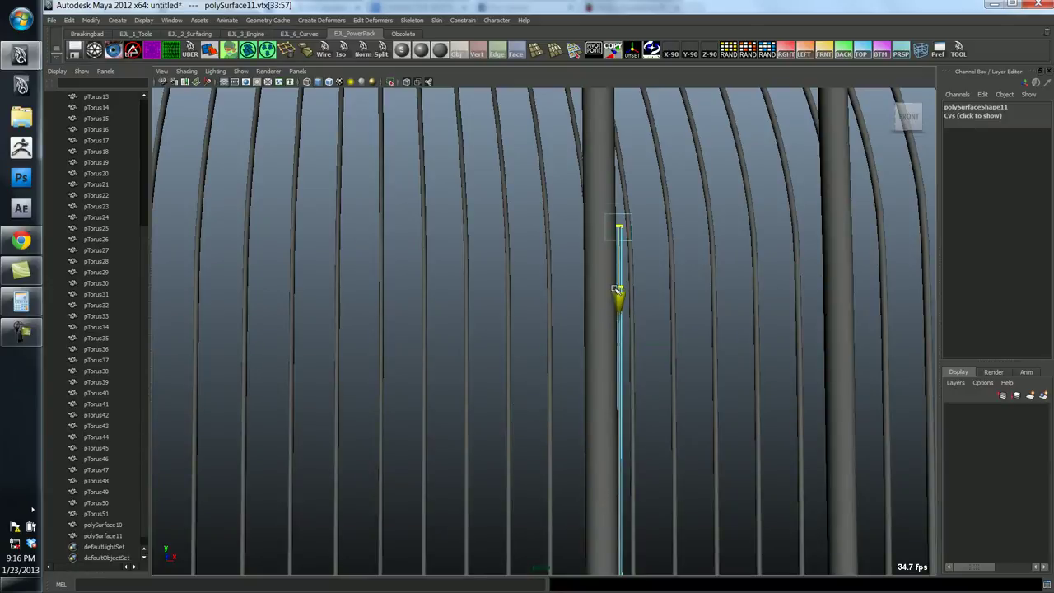
pyautogui.keyDown('alt'); pyautogui.moveTo(615, 288); pyautogui.dragTo(637, 423, button='middle'); pyautogui.keyUp('alt')
pyautogui.keyDown('alt'); pyautogui.moveTo(636, 423); pyautogui.dragTo(330, 444, button='right'); pyautogui.keyUp('alt')
pyautogui.keyDown('alt'); pyautogui.moveTo(576, 494); pyautogui.dragTo(541, 497); pyautogui.keyUp('alt')
pyautogui.moveTo(541, 496); pyautogui.dragTo(527, 309, button='middle')
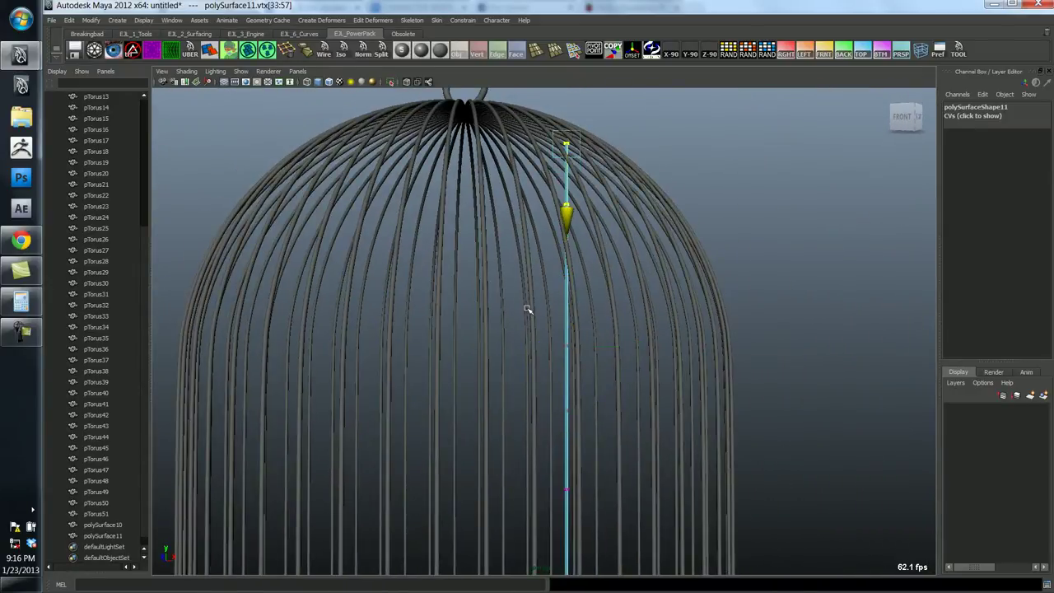
pyautogui.keyDown('alt'); pyautogui.moveTo(528, 310); pyautogui.dragTo(589, 535); pyautogui.keyUp('alt')
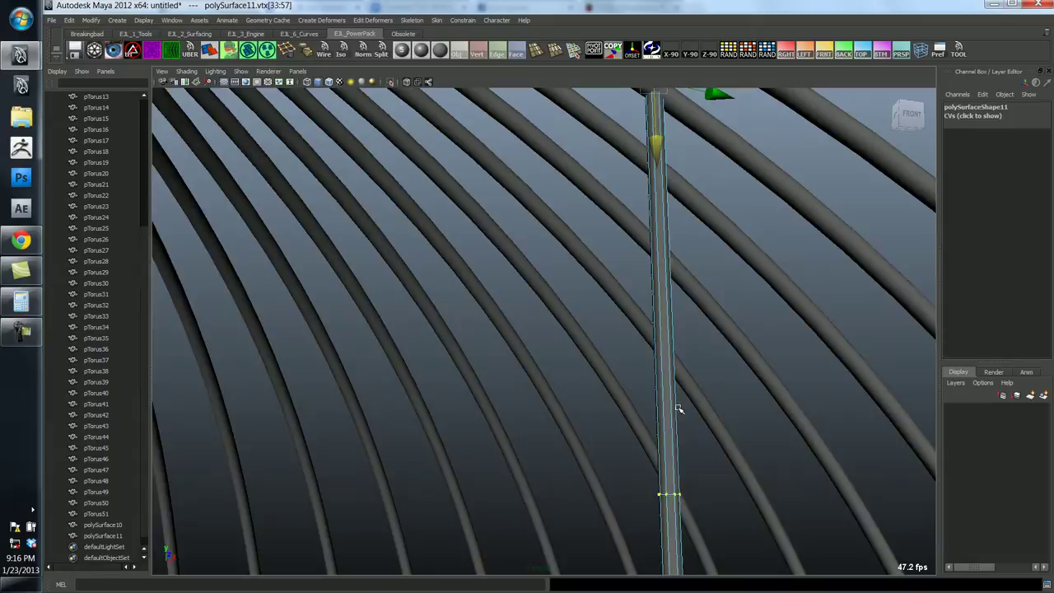
pyautogui.keyDown('alt'); pyautogui.moveTo(678, 407); pyautogui.dragTo(657, 370); pyautogui.keyUp('alt')
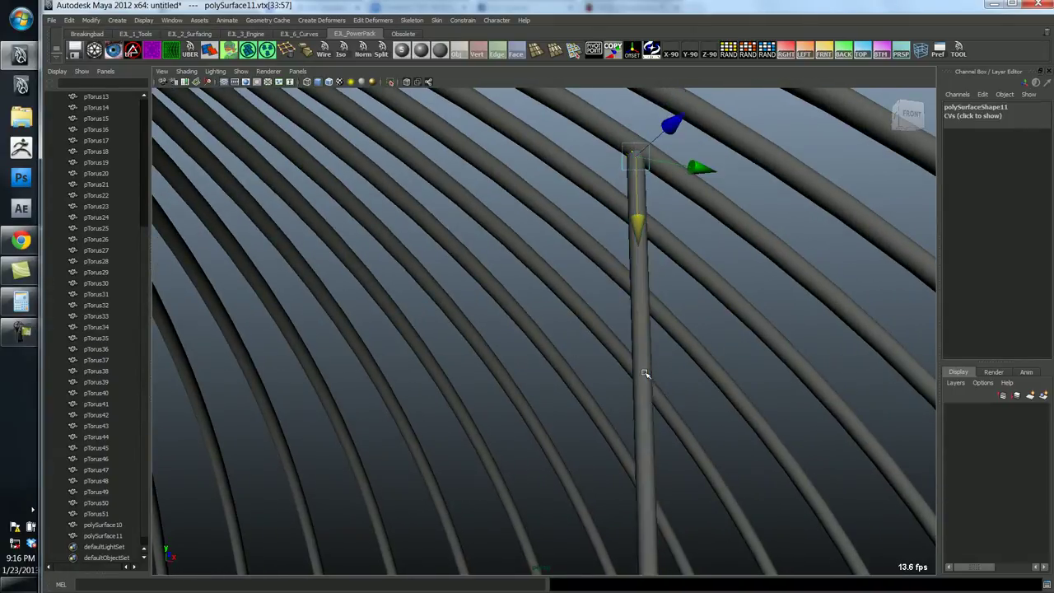
# Leave vertex editing and select the whole vertical rod as an object.
pyautogui.press('F8')
pyautogui.click(658, 321)
pyautogui.click(640, 318)
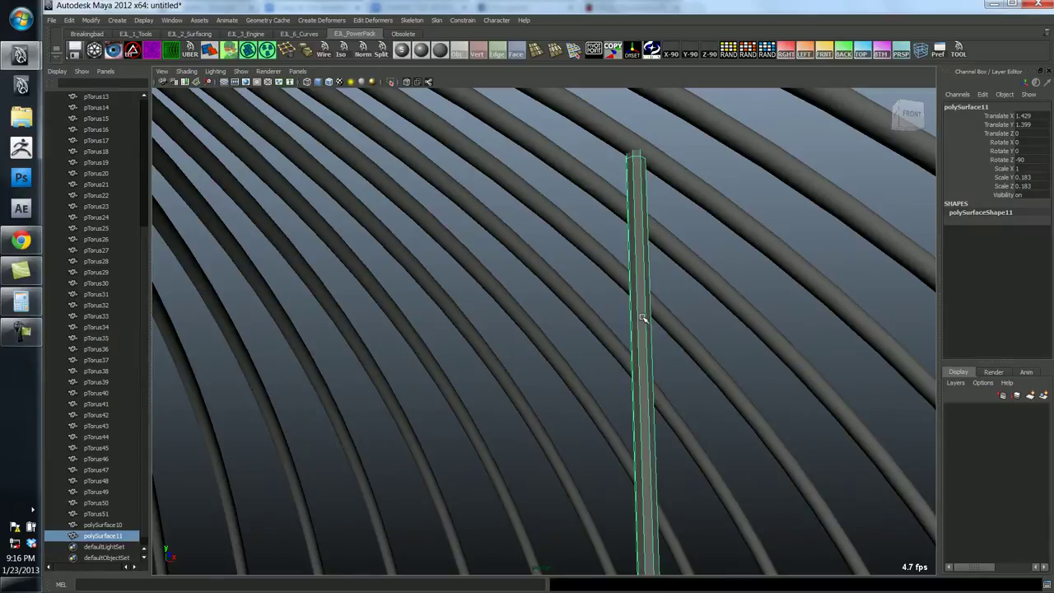
# Select a short lengthwise edge on the part of the rod that sticks out below the perch.
pyautogui.keyDown('alt'); pyautogui.moveTo(640, 318); pyautogui.dragTo(517, 394); pyautogui.keyUp('alt')
pyautogui.keyDown('alt'); pyautogui.moveTo(517, 394); pyautogui.dragTo(487, 146, button='right'); pyautogui.keyUp('alt')
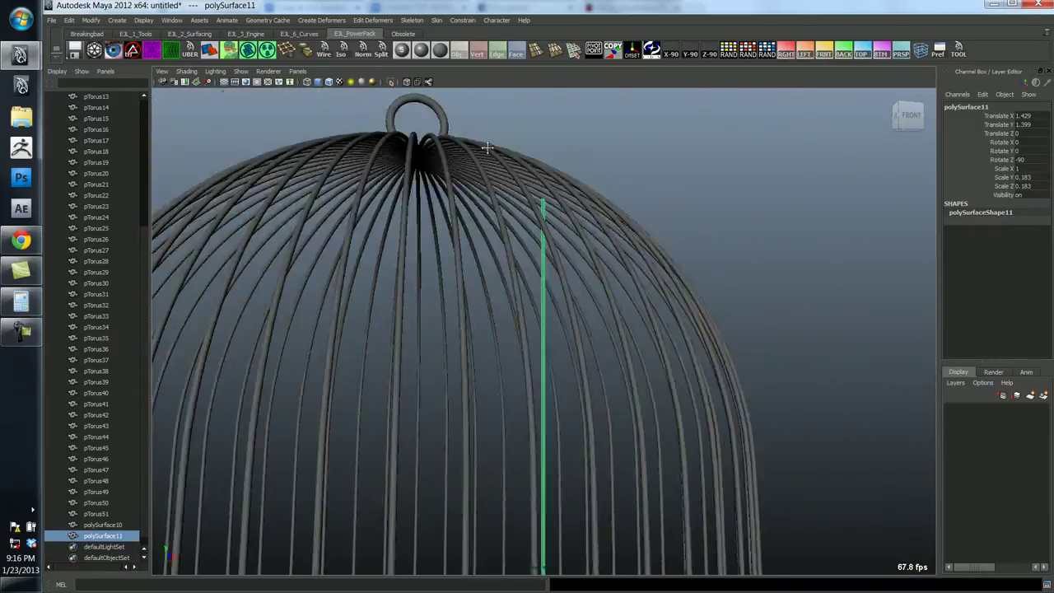
pyautogui.keyDown('alt'); pyautogui.moveTo(494, 345); pyautogui.dragTo(511, 181, button='middle'); pyautogui.keyUp('alt')
pyautogui.keyDown('alt'); pyautogui.moveTo(510, 181); pyautogui.dragTo(594, 385); pyautogui.keyUp('alt')
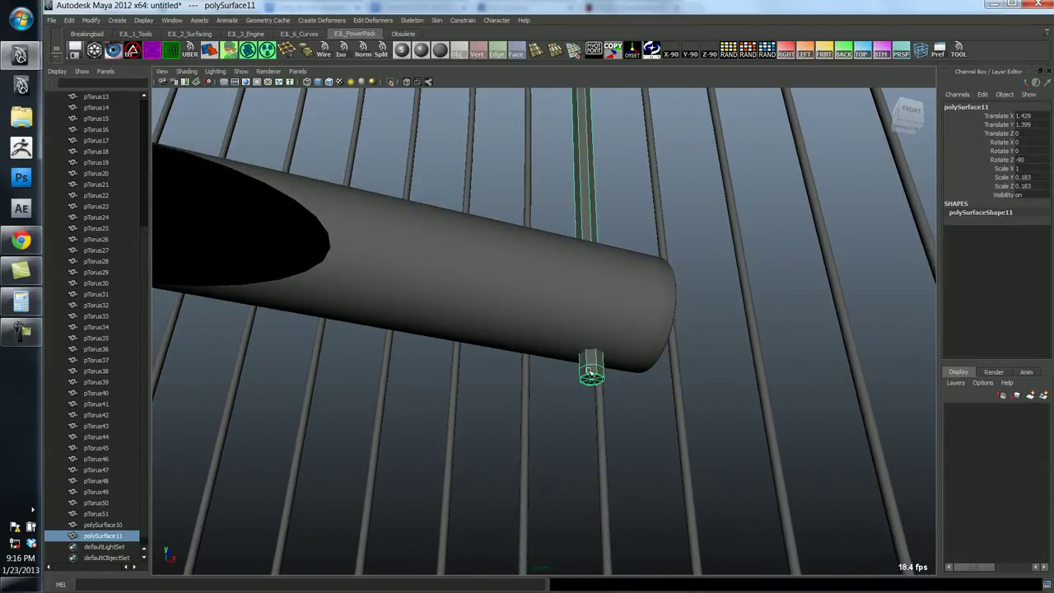
pyautogui.press('F11')
pyautogui.click(591, 364)
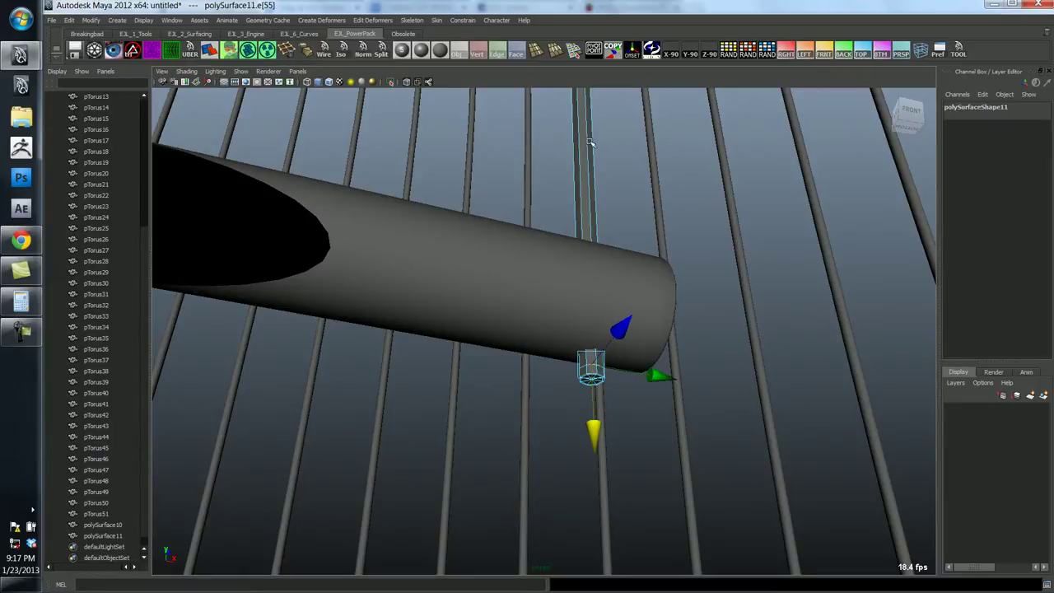
pyautogui.click(596, 429)
pyautogui.press('q')
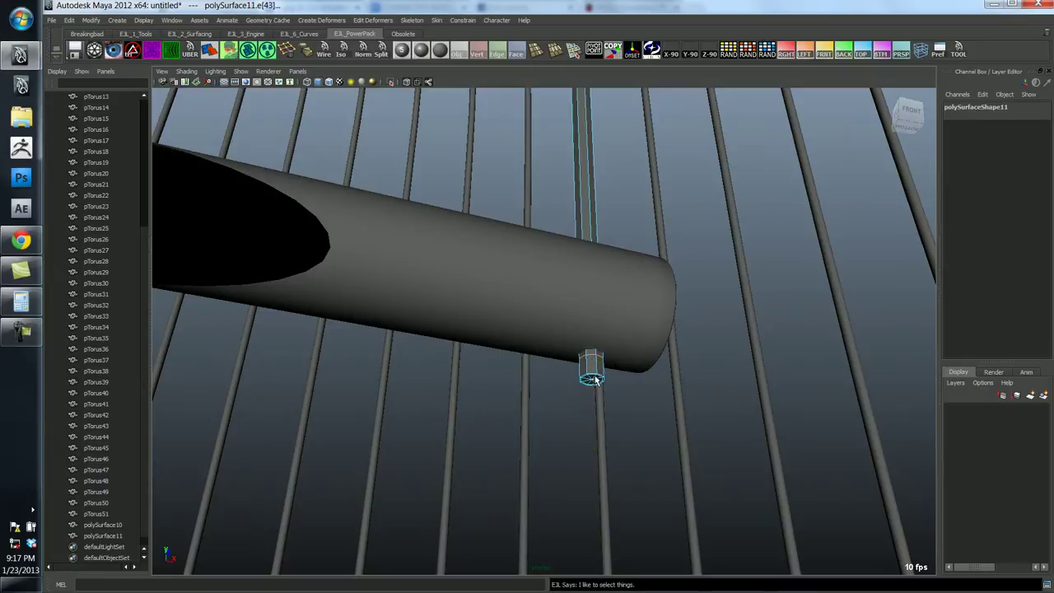
pyautogui.click(597, 371)
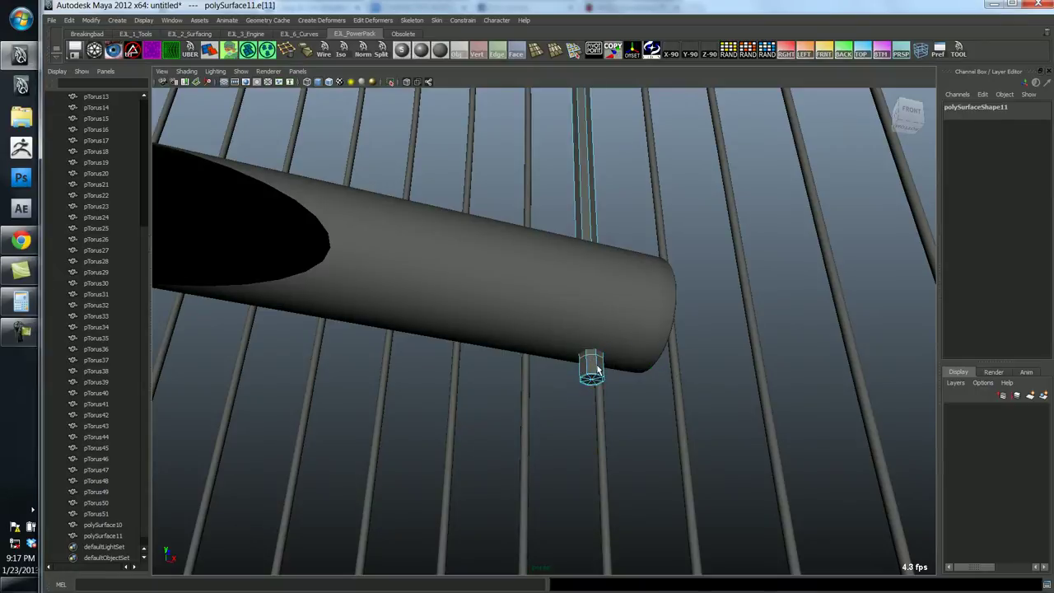
pyautogui.click(595, 370)
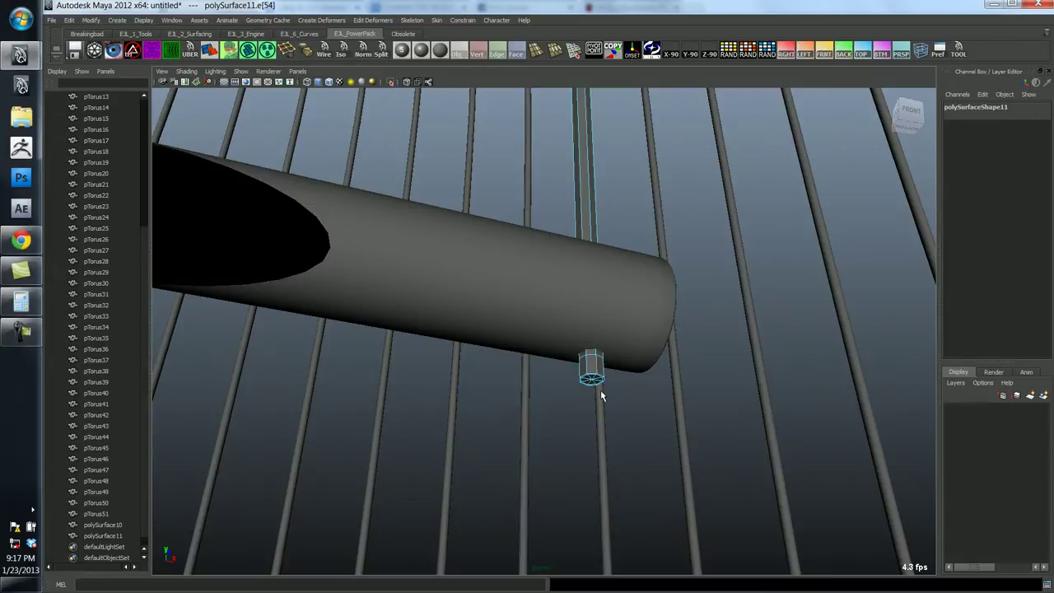
# Convert the selected edge into the ring of faces around the rod's lower end with Convert to Face Path.
pyautogui.hotkey('ctrl', 'F11')
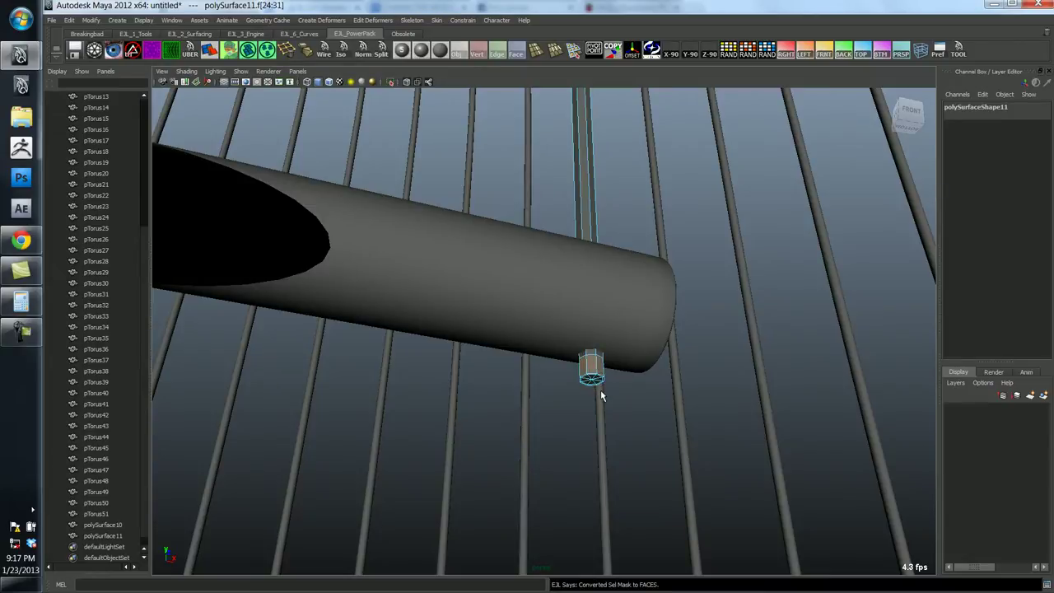
pyautogui.hotkey('ctrl', 'z')
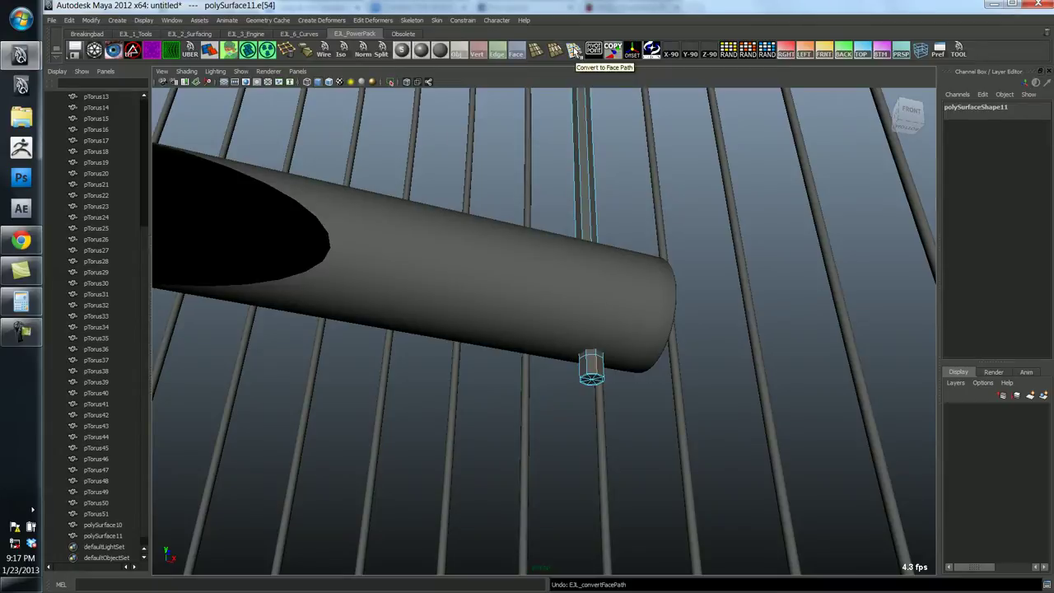
pyautogui.click(575, 51)
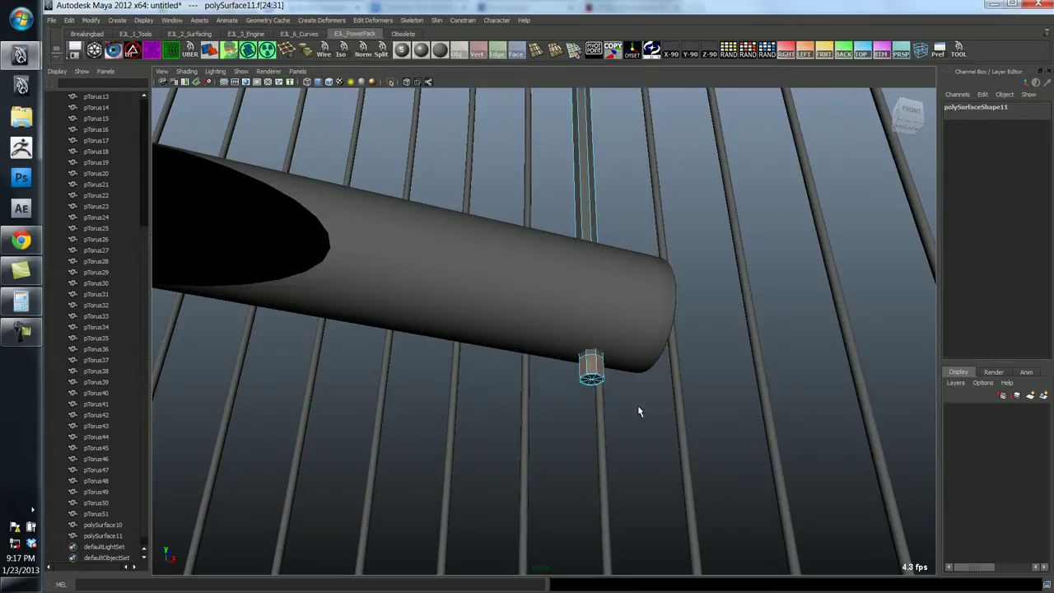
# Set the near clip plane of the perspective camera to 0.010 in its attributes.
pyautogui.keyDown('alt'); pyautogui.moveTo(600, 378); pyautogui.dragTo(592, 410); pyautogui.keyUp('alt')
pyautogui.moveTo(510, 400)
pyautogui.keyDown('alt'); pyautogui.mouseDown()
pyautogui.moveTo(436, 391)
pyautogui.moveTo(527, 396)
pyautogui.moveTo(475, 407)
pyautogui.moveTo(495, 407)
pyautogui.mouseUp(); pyautogui.keyUp('alt')
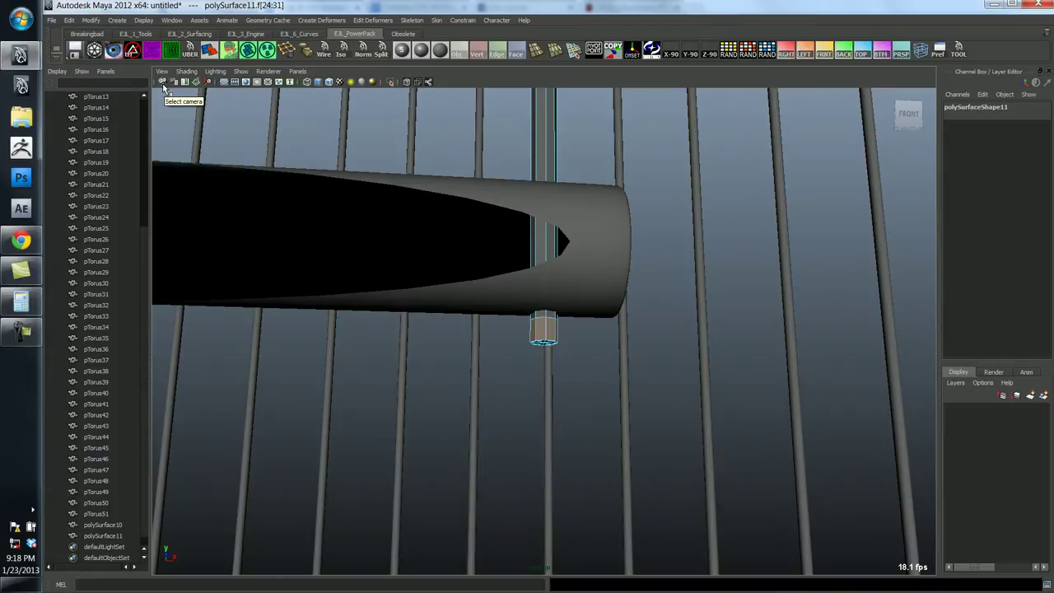
pyautogui.click(163, 82)
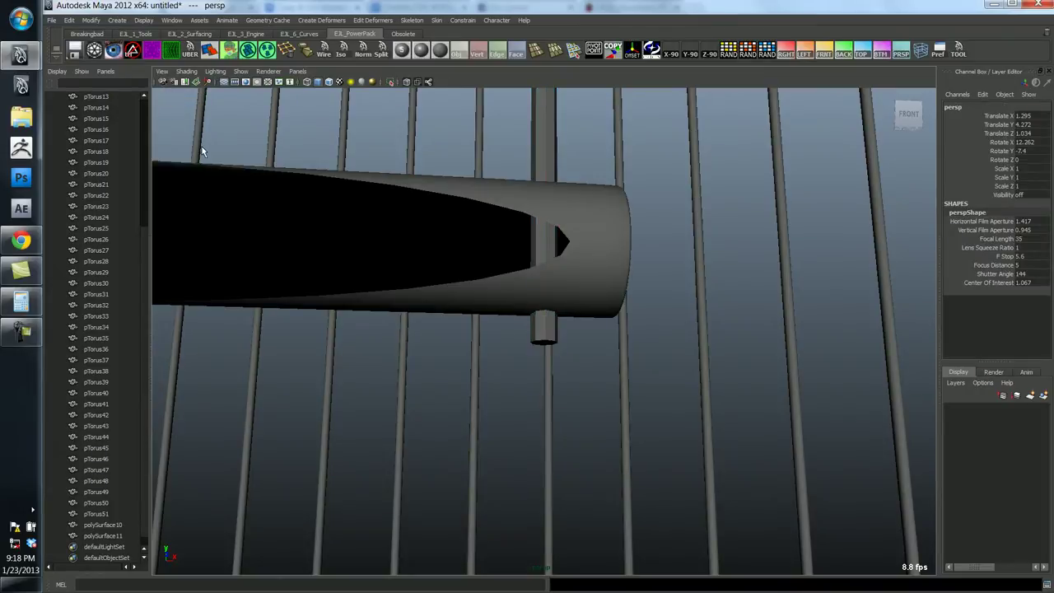
pyautogui.hotkey('ctrl', 'a')
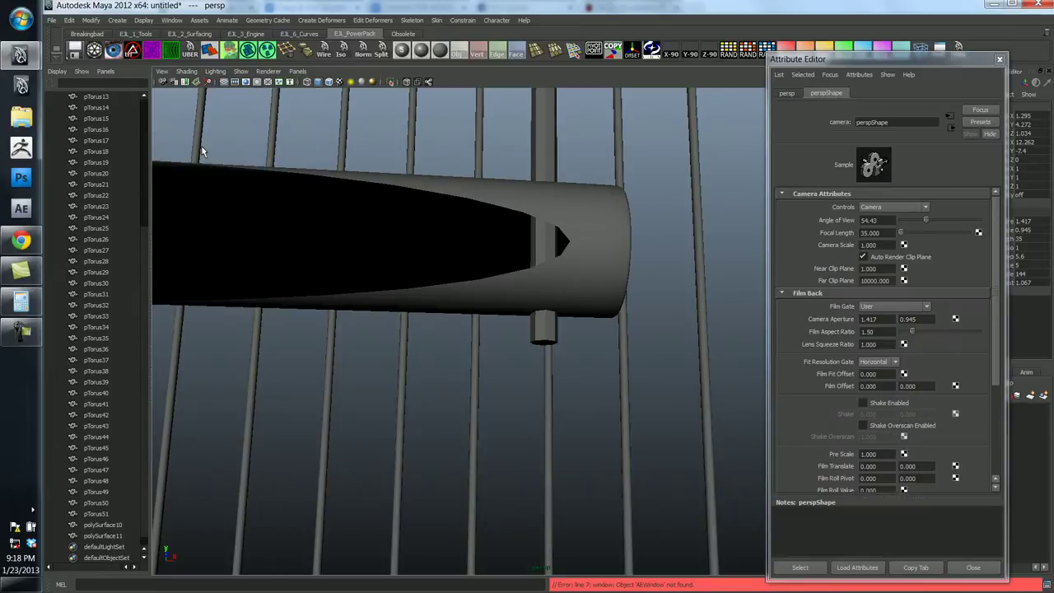
pyautogui.moveTo(820, 60); pyautogui.dragTo(735, 38)
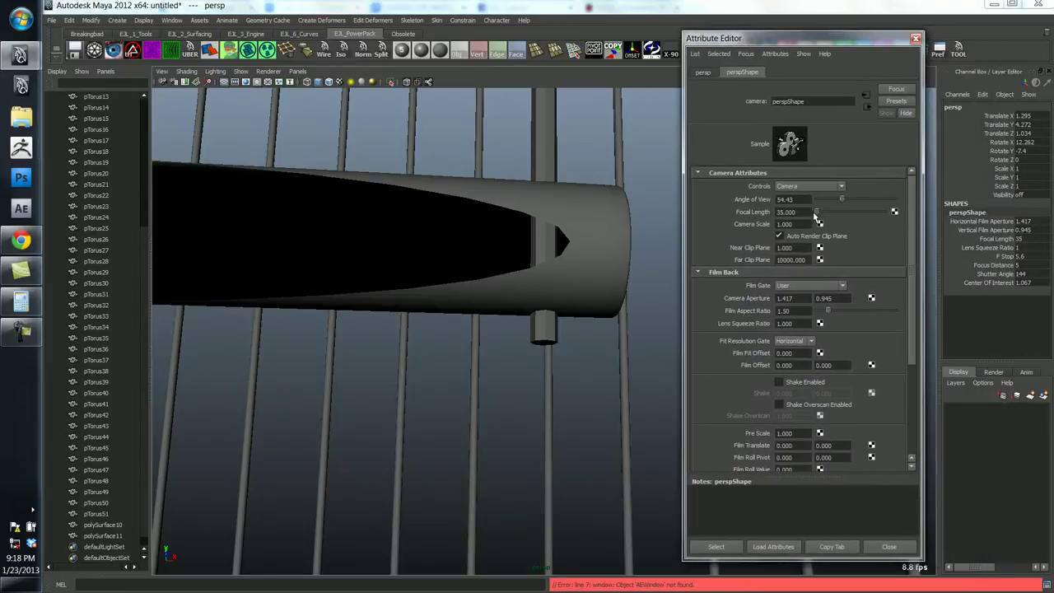
pyautogui.click(789, 260)
pyautogui.moveTo(795, 247); pyautogui.dragTo(776, 247)
pyautogui.press('Return')
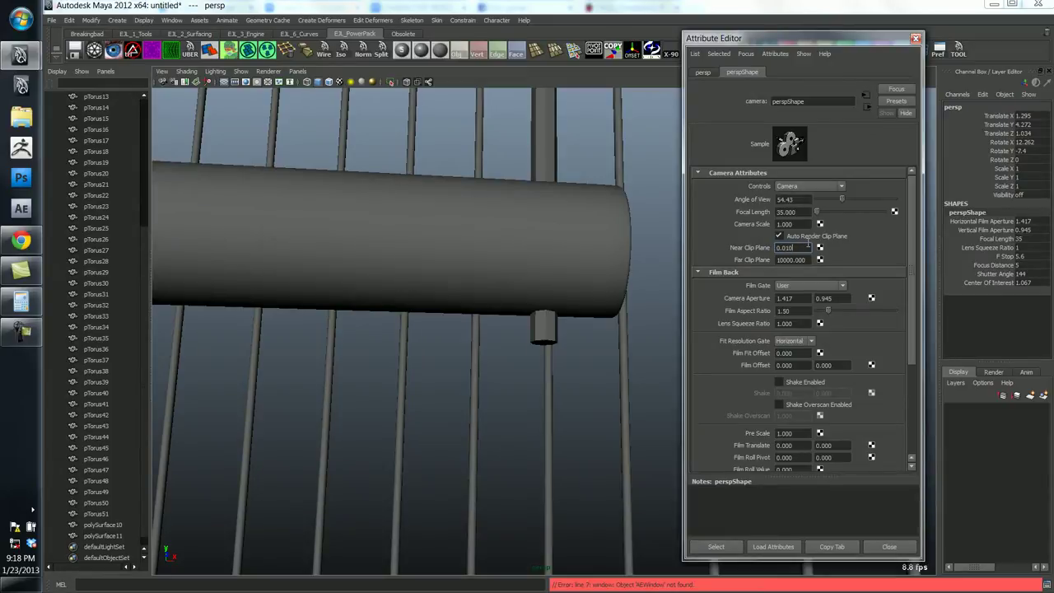
pyautogui.click(889, 548)
# Reselect the ring of faces around the rod's protruding lower end by converting a lengthwise edge to a face path.
pyautogui.keyDown('alt'); pyautogui.moveTo(454, 362); pyautogui.dragTo(1049, 375, button='right'); pyautogui.keyUp('alt')
pyautogui.keyDown('alt'); pyautogui.moveTo(499, 388); pyautogui.dragTo(540, 394, button='right'); pyautogui.keyUp('alt')
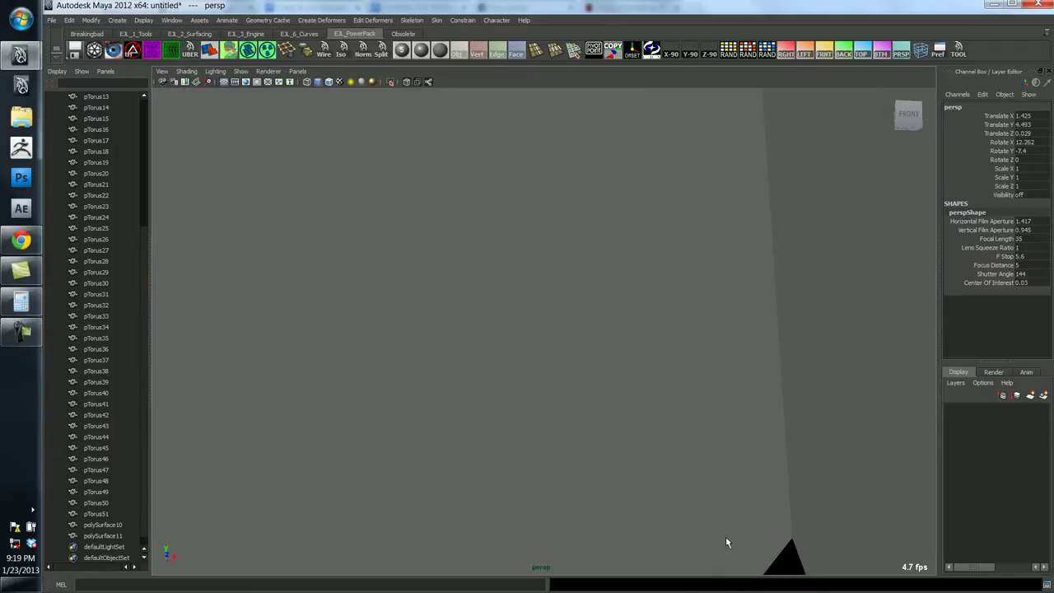
pyautogui.keyDown('alt'); pyautogui.moveTo(722, 535); pyautogui.dragTo(675, 535, button='right'); pyautogui.keyUp('alt')
pyautogui.click(507, 284)
pyautogui.keyDown('alt'); pyautogui.moveTo(529, 324); pyautogui.dragTo(583, 334); pyautogui.keyUp('alt')
pyautogui.press('F8')
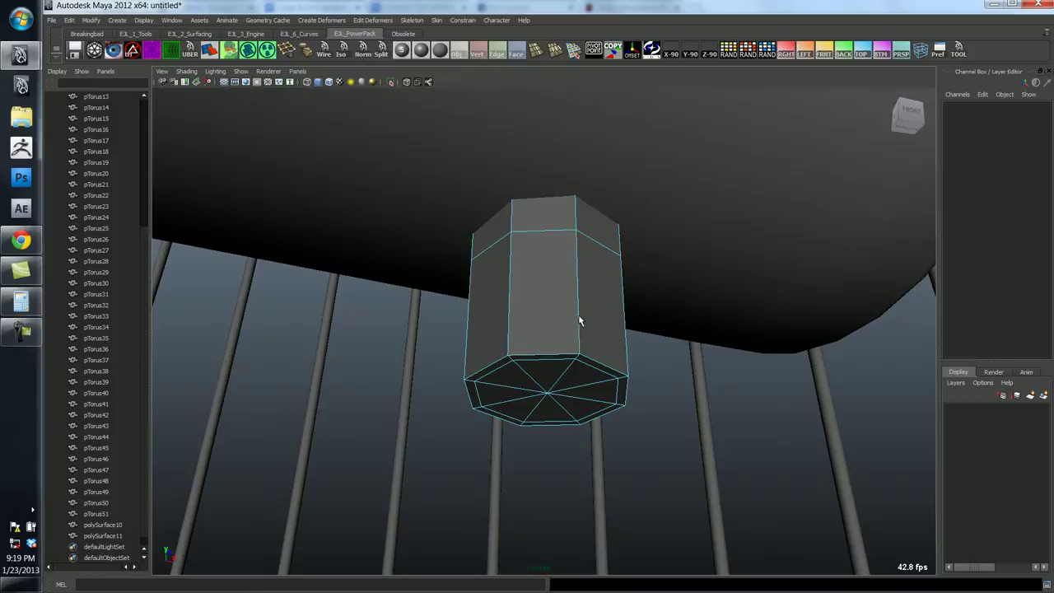
pyautogui.click(578, 337)
pyautogui.hotkey('ctrl', 'F11')
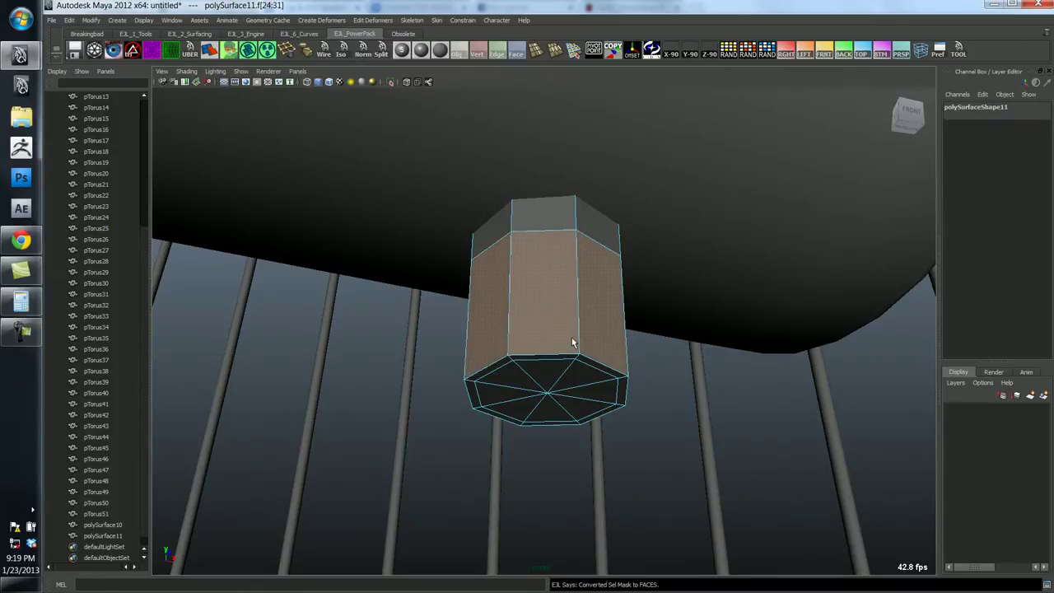
# Extrude the selected ring of faces outward with a local Z translation of about 0.036 to form a wide end cap.
pyautogui.keyDown('alt'); pyautogui.moveTo(524, 343); pyautogui.dragTo(539, 377, button='right'); pyautogui.keyUp('alt')
pyautogui.hotkey('ctrl', 'e')
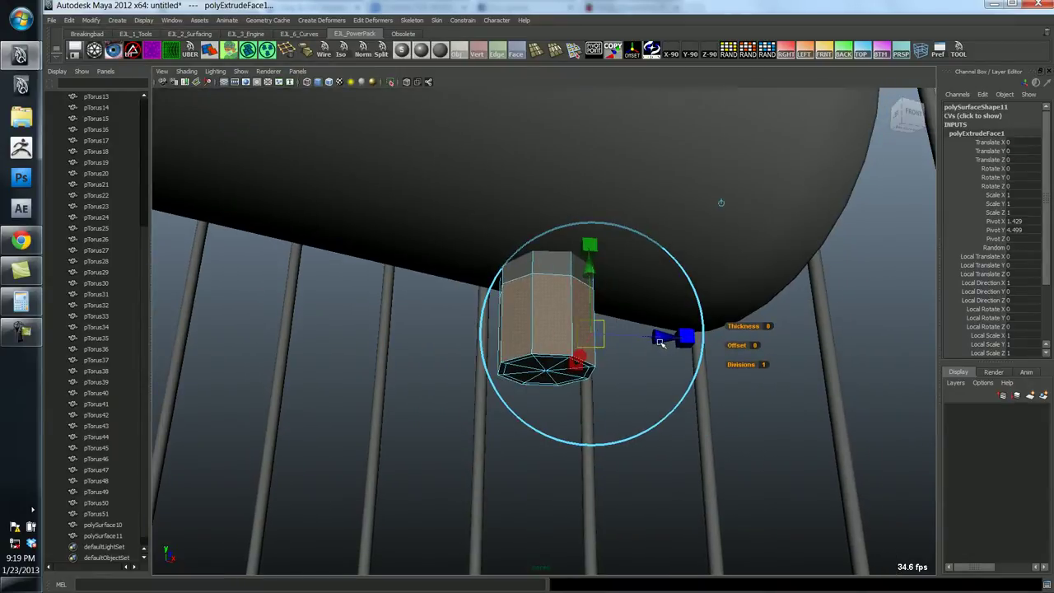
pyautogui.moveTo(659, 342); pyautogui.dragTo(593, 360)
pyautogui.scroll(8, 591, 370)
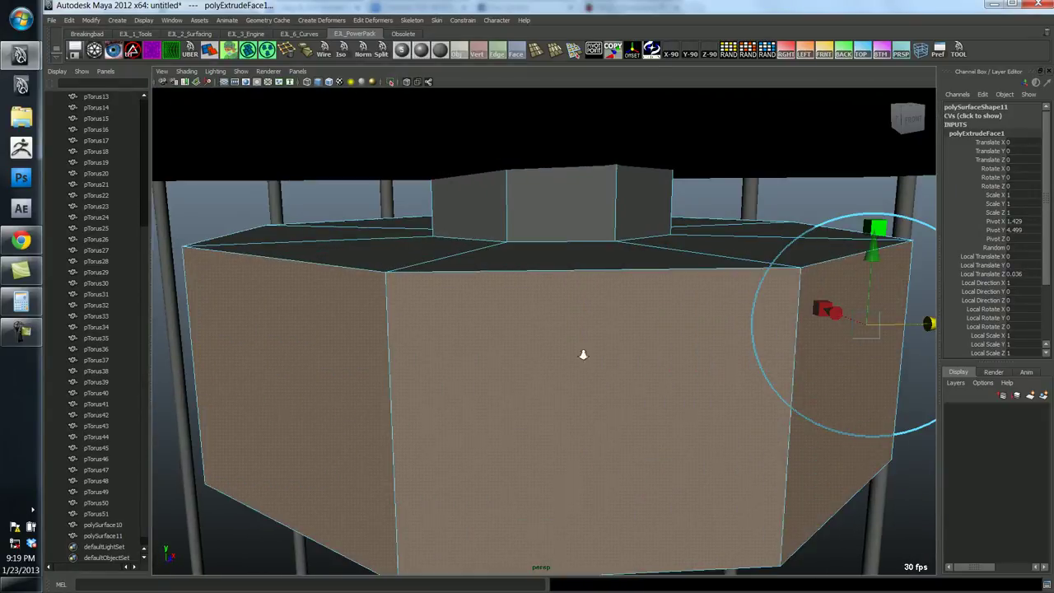
pyautogui.keyDown('alt'); pyautogui.moveTo(583, 354); pyautogui.dragTo(548, 346, button='right'); pyautogui.keyUp('alt')
pyautogui.keyDown('alt'); pyautogui.moveTo(548, 346); pyautogui.dragTo(540, 453); pyautogui.keyUp('alt')
pyautogui.moveTo(540, 453)
pyautogui.keyDown('alt'); pyautogui.mouseDown(button='right')
pyautogui.moveTo(562, 453)
pyautogui.moveTo(466, 452)
pyautogui.moveTo(529, 456)
pyautogui.mouseUp(button='right'); pyautogui.keyUp('alt')
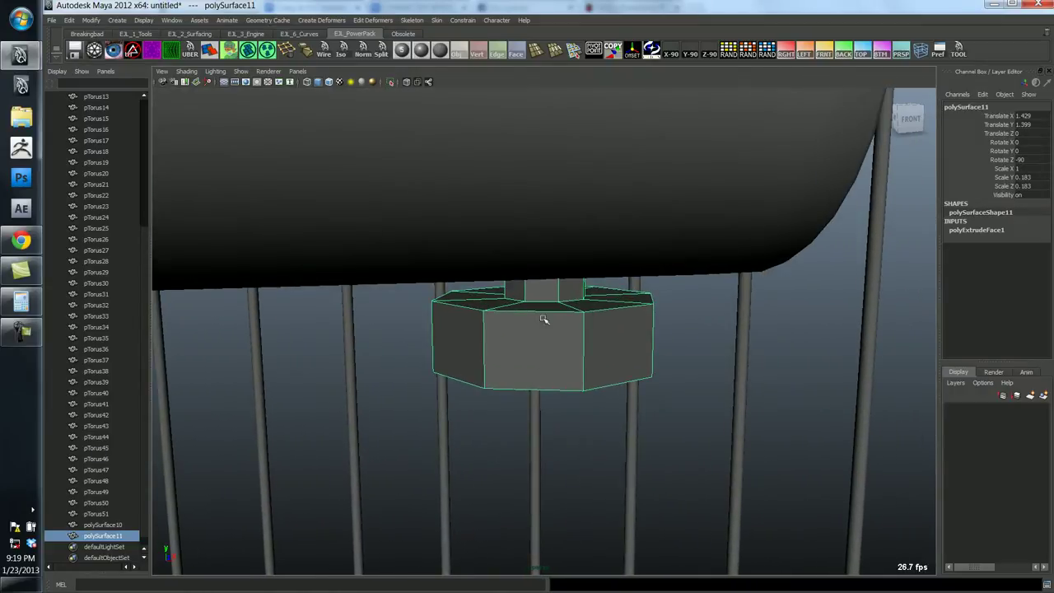
# Preview the rod and its end cap with smoothing, inspect it in shaded and wireframe display, and return to the unsmoothed mesh.
pyautogui.keyDown('alt'); pyautogui.moveTo(586, 321); pyautogui.dragTo(567, 320); pyautogui.keyUp('alt')
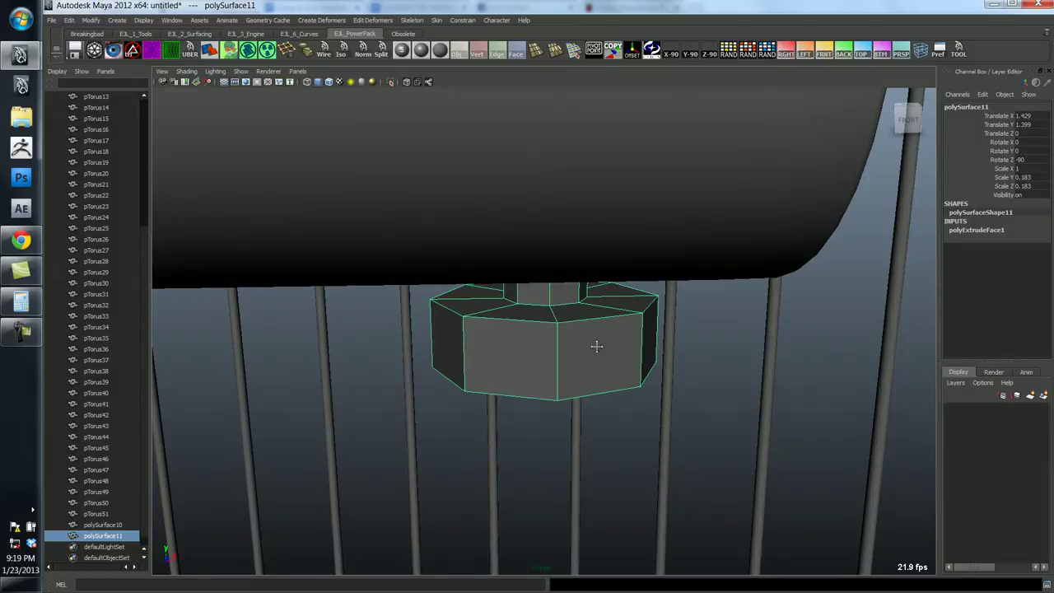
pyautogui.keyDown('alt'); pyautogui.moveTo(595, 349); pyautogui.dragTo(565, 339, button='right'); pyautogui.keyUp('alt')
pyautogui.press('3')
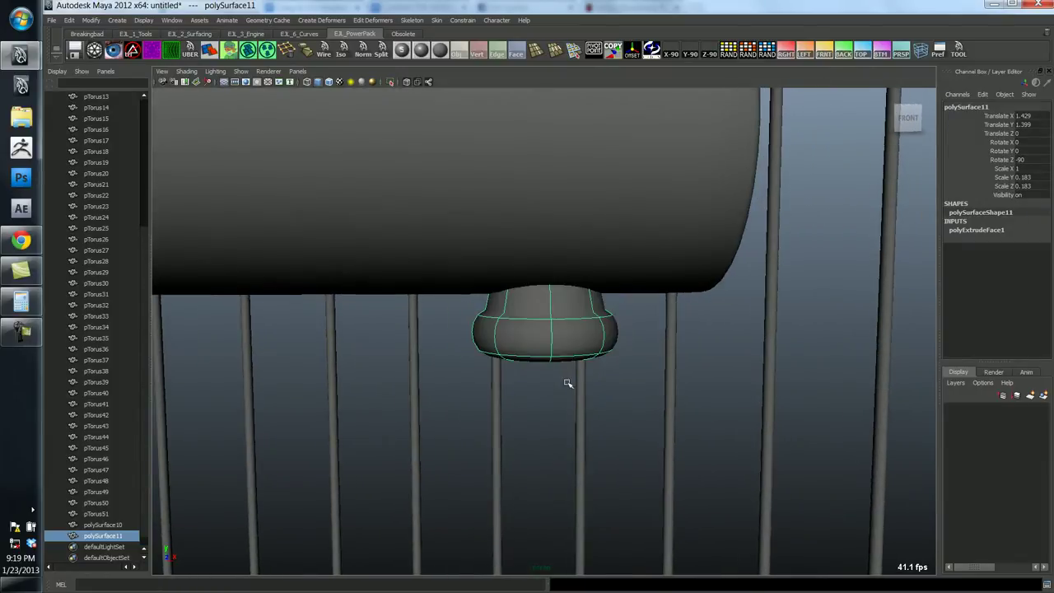
pyautogui.click(555, 402)
pyautogui.keyDown('alt'); pyautogui.moveTo(554, 402); pyautogui.dragTo(424, 400, button='right'); pyautogui.keyUp('alt')
pyautogui.press('4')
pyautogui.keyDown('alt'); pyautogui.moveTo(558, 346); pyautogui.dragTo(494, 341, button='right'); pyautogui.keyUp('alt')
pyautogui.click(550, 344)
pyautogui.keyDown('alt'); pyautogui.moveTo(550, 343); pyautogui.dragTo(552, 371, button='middle'); pyautogui.keyUp('alt')
pyautogui.keyDown('alt'); pyautogui.moveTo(552, 371); pyautogui.dragTo(495, 371, button='right'); pyautogui.keyUp('alt')
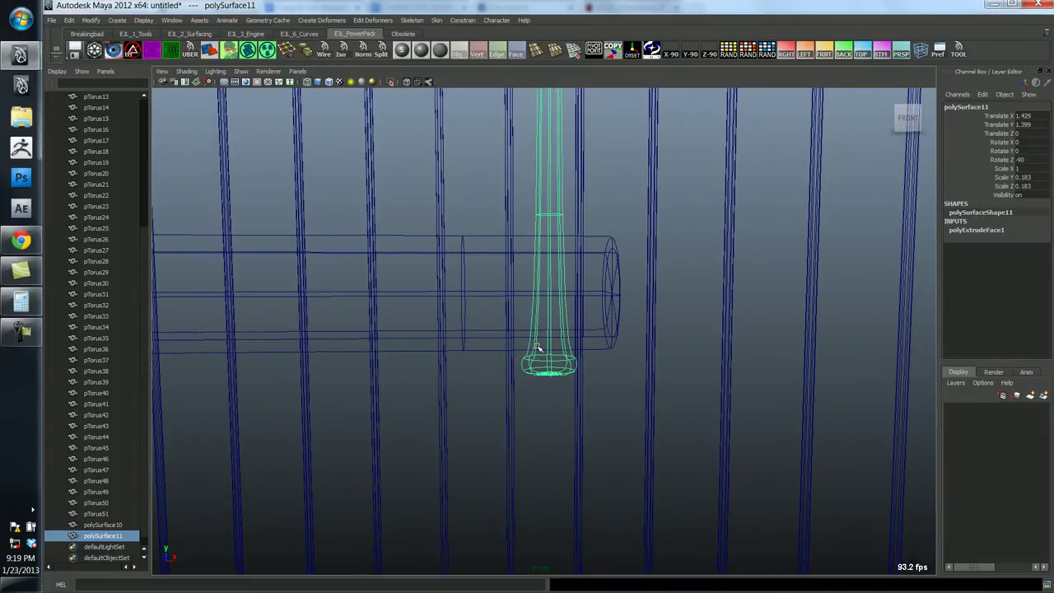
pyautogui.press('1')
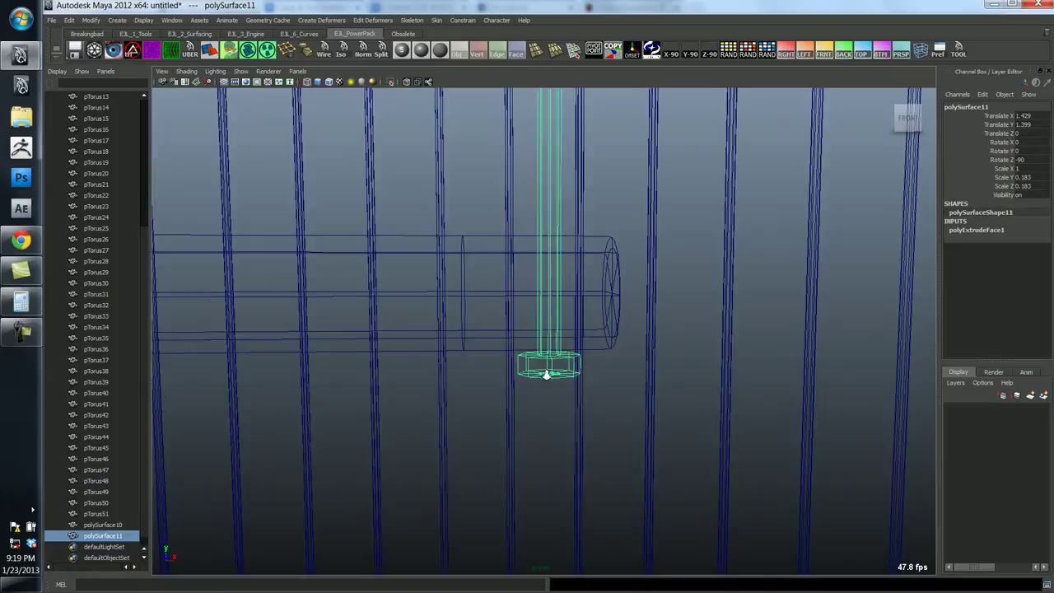
# Insert supporting edge loops on the extruded end cap, including one just below the upper edge of its side faces.
pyautogui.press('5')
pyautogui.keyDown('alt'); pyautogui.moveTo(546, 375); pyautogui.dragTo(683, 377, button='right'); pyautogui.keyUp('alt')
pyautogui.keyDown('alt'); pyautogui.moveTo(583, 366); pyautogui.dragTo(567, 315, button='middle'); pyautogui.keyUp('alt')
pyautogui.keyDown('alt'); pyautogui.moveTo(566, 315); pyautogui.dragTo(588, 341, button='right'); pyautogui.keyUp('alt')
pyautogui.keyDown('alt'); pyautogui.moveTo(588, 341); pyautogui.dragTo(544, 346); pyautogui.keyUp('alt')
pyautogui.click(546, 341)
pyautogui.keyDown('alt'); pyautogui.moveTo(548, 416); pyautogui.dragTo(414, 378); pyautogui.keyUp('alt')
pyautogui.click(365, 453)
pyautogui.scroll(-3, 404, 441)
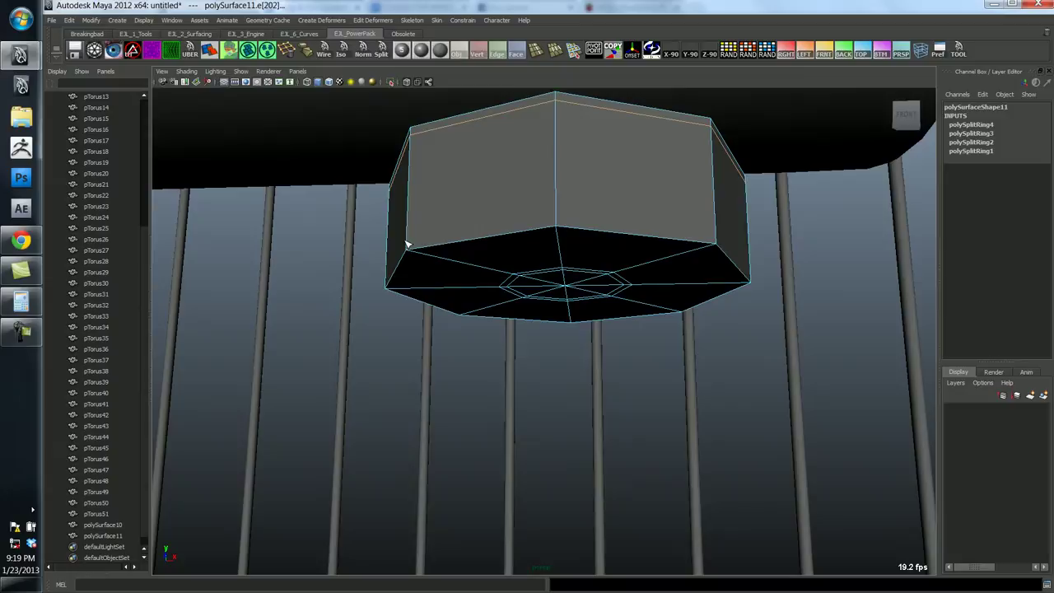
# Insert edge loops on both sides of the cap's lower outer edge and return to object mode.
pyautogui.click(412, 251)
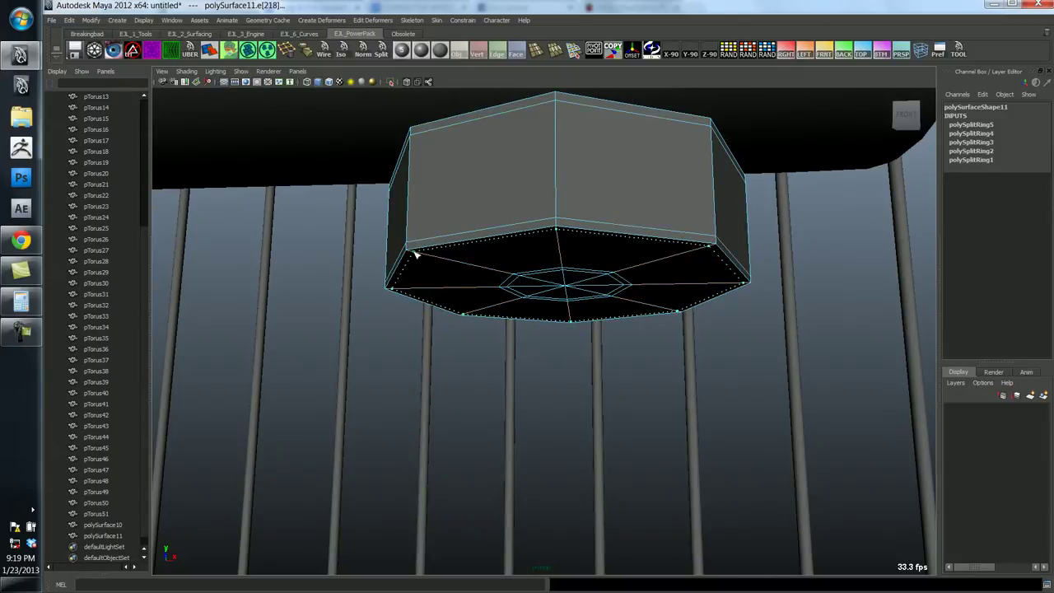
pyautogui.click(415, 255)
pyautogui.press('w')
pyautogui.press('F8')
pyautogui.click(461, 379)
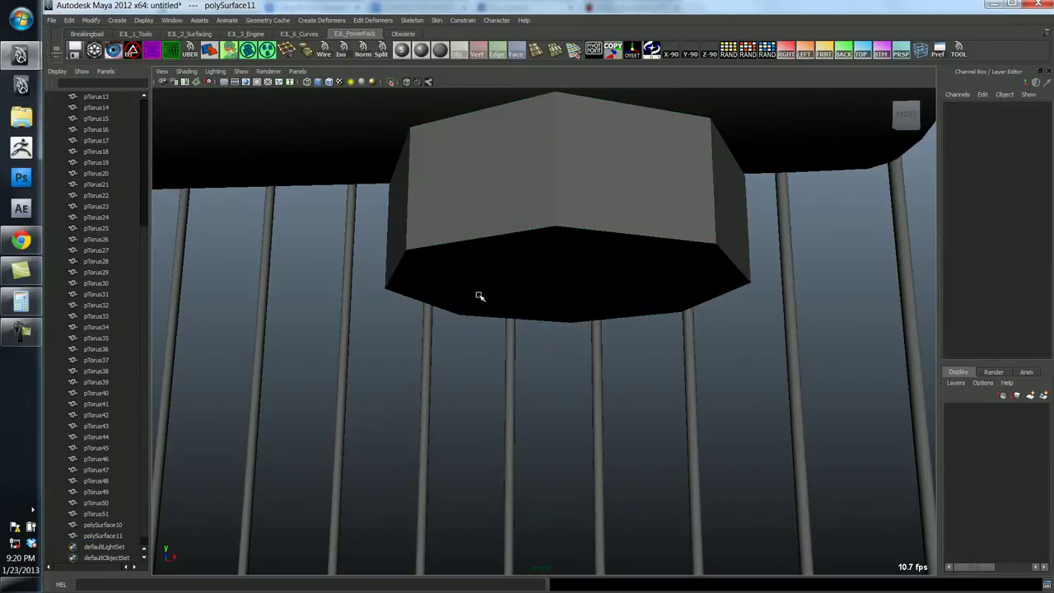
# Turn on smooth preview for the rod and check how its end cap holds its shape.
pyautogui.click(480, 296)
pyautogui.press('3')
pyautogui.click(488, 369)
pyautogui.keyDown('alt'); pyautogui.moveTo(531, 343); pyautogui.dragTo(458, 358, button='right'); pyautogui.keyUp('alt')
pyautogui.moveTo(459, 358)
pyautogui.keyDown('alt'); pyautogui.mouseDown()
pyautogui.moveTo(454, 371)
pyautogui.moveTo(450, 363)
pyautogui.mouseUp(); pyautogui.keyUp('alt')
pyautogui.keyDown('alt'); pyautogui.moveTo(451, 363); pyautogui.dragTo(494, 370, button='right'); pyautogui.keyUp('alt')
pyautogui.keyDown('alt'); pyautogui.moveTo(494, 370); pyautogui.dragTo(511, 371); pyautogui.keyUp('alt')
# Move all the end cap's vertices up against the underside of the perch and leave vertex editing.
pyautogui.moveTo(510, 372); pyautogui.dragTo(453, 372, button='right')
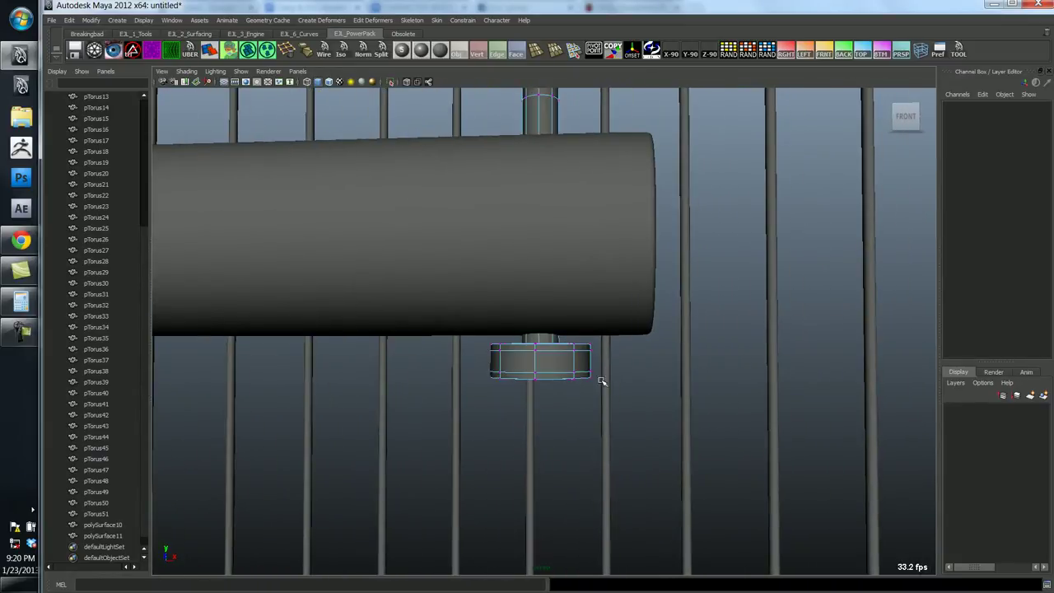
pyautogui.moveTo(667, 420); pyautogui.dragTo(351, 288)
pyautogui.moveTo(542, 442); pyautogui.dragTo(543, 435)
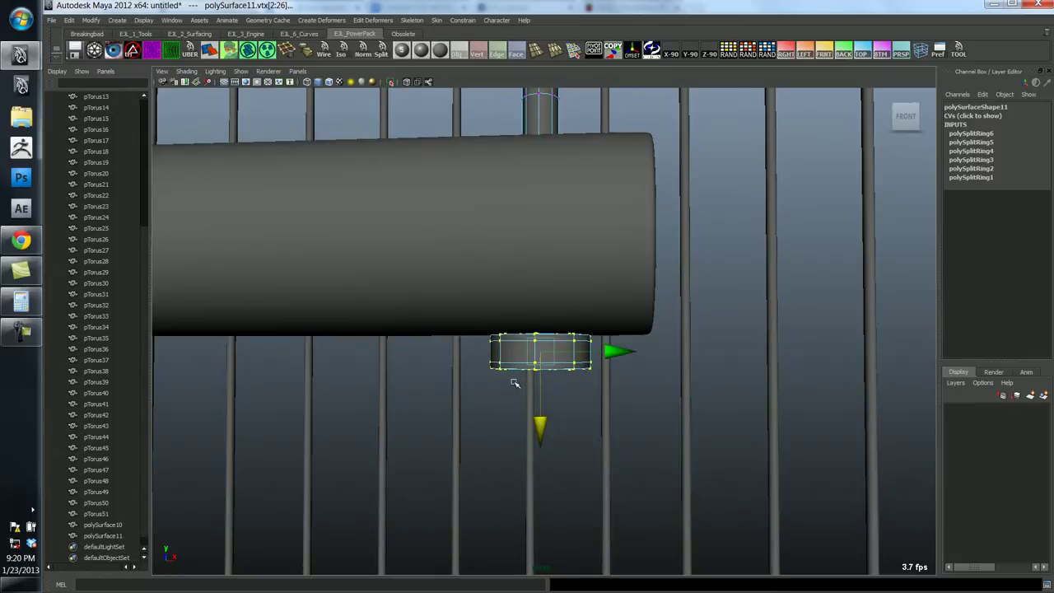
pyautogui.press('F8')
# Examine how the end cap meets the perch in wireframe and shaded display.
pyautogui.keyDown('alt'); pyautogui.moveTo(617, 371); pyautogui.dragTo(453, 378); pyautogui.keyUp('alt')
pyautogui.press('4')
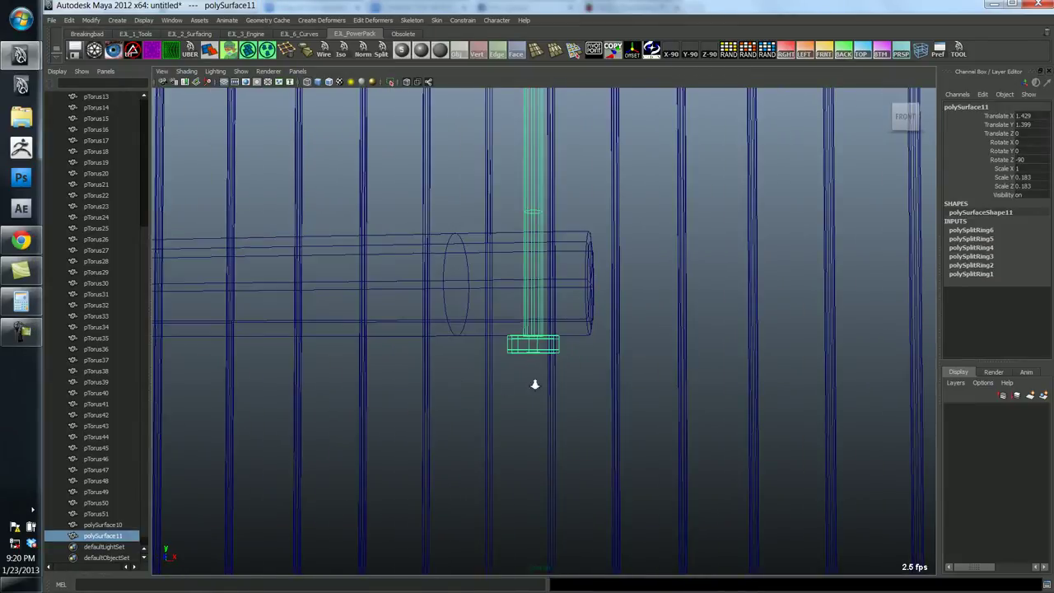
pyautogui.keyDown('alt'); pyautogui.moveTo(535, 385); pyautogui.dragTo(524, 414, button='right'); pyautogui.keyUp('alt')
pyautogui.press('5')
pyautogui.keyDown('alt'); pyautogui.moveTo(524, 414); pyautogui.dragTo(536, 431); pyautogui.keyUp('alt')
pyautogui.click(537, 430)
pyautogui.keyDown('alt'); pyautogui.moveTo(537, 430); pyautogui.dragTo(512, 453, button='right'); pyautogui.keyUp('alt')
pyautogui.click(512, 454)
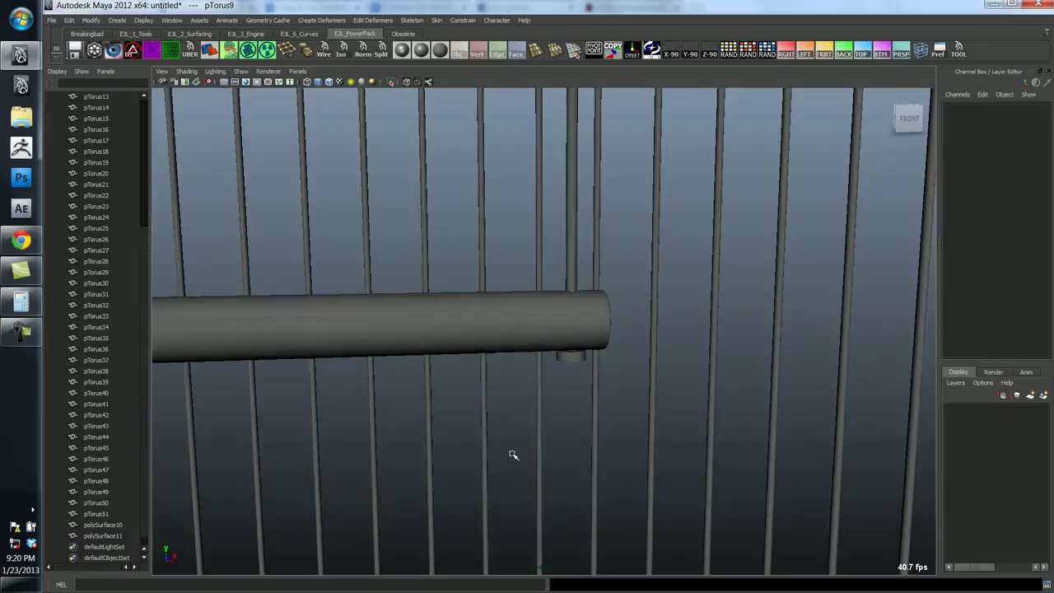
# Select the vertical rod and delete its construction history.
pyautogui.keyDown('alt'); pyautogui.moveTo(512, 454); pyautogui.dragTo(698, 270); pyautogui.keyUp('alt')
pyautogui.click(660, 336)
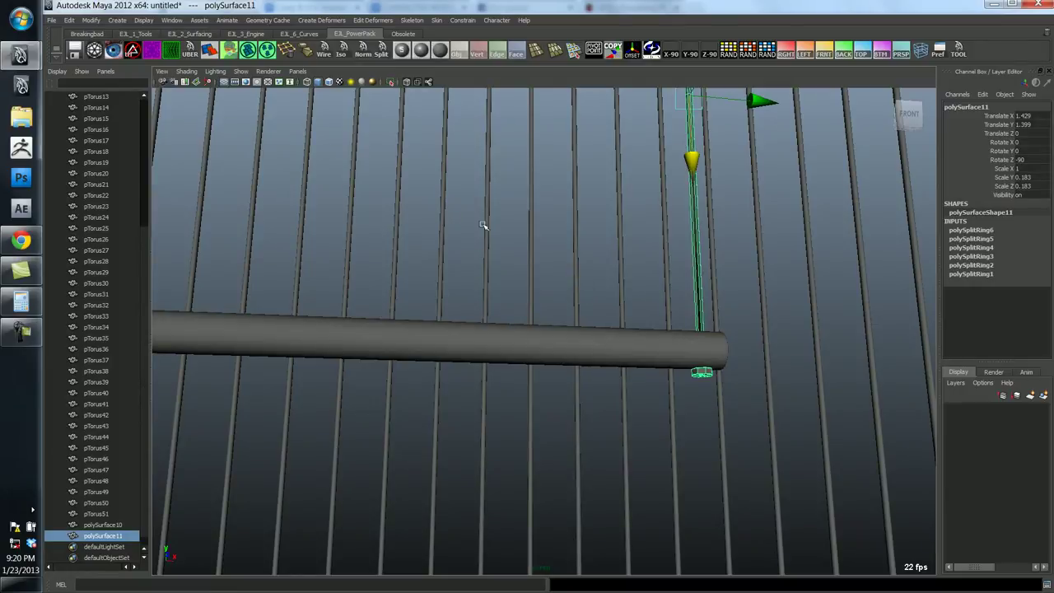
pyautogui.hotkey('alt', 'shift', 'd')
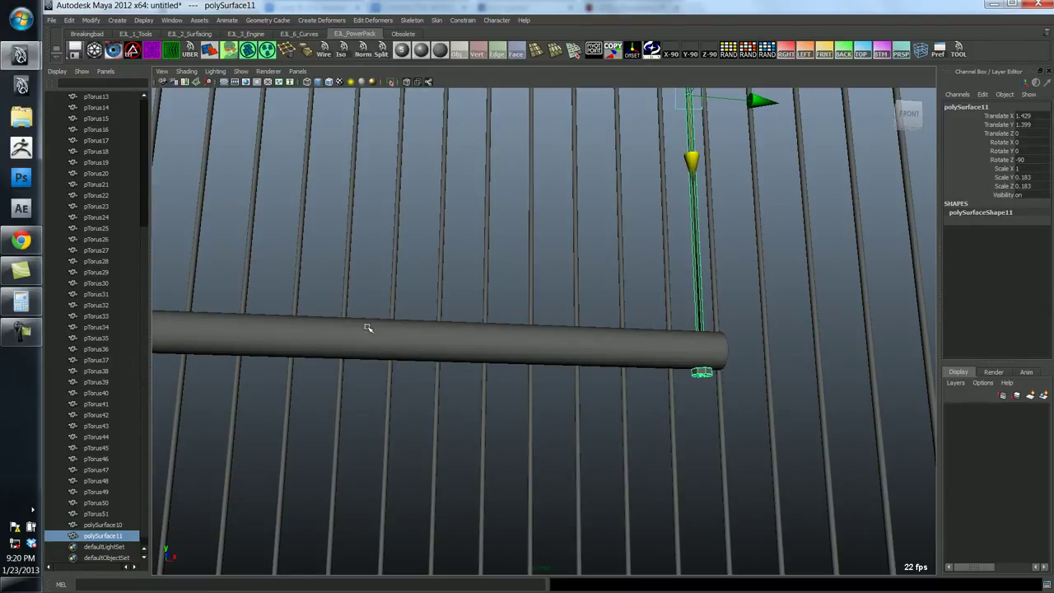
# Try to duplicate the rod in wireframe display and move the copy to the perch's opposite end, at Translate X -1.388.
pyautogui.keyDown('alt'); pyautogui.moveTo(368, 328); pyautogui.dragTo(409, 293); pyautogui.keyUp('alt')
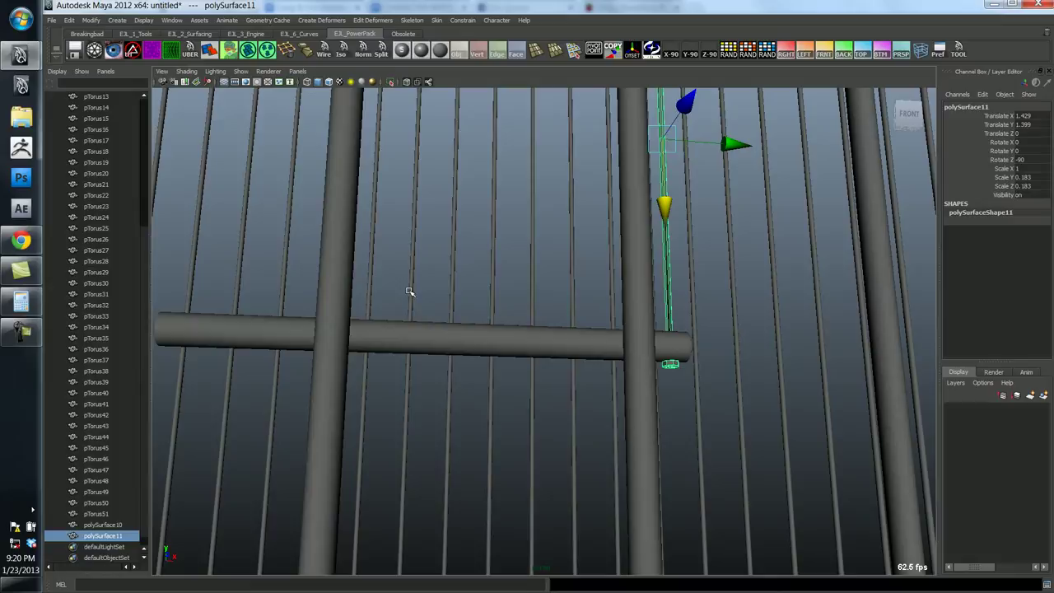
pyautogui.press('f')
pyautogui.keyDown('alt'); pyautogui.moveTo(532, 376); pyautogui.dragTo(544, 235, button='middle'); pyautogui.keyUp('alt')
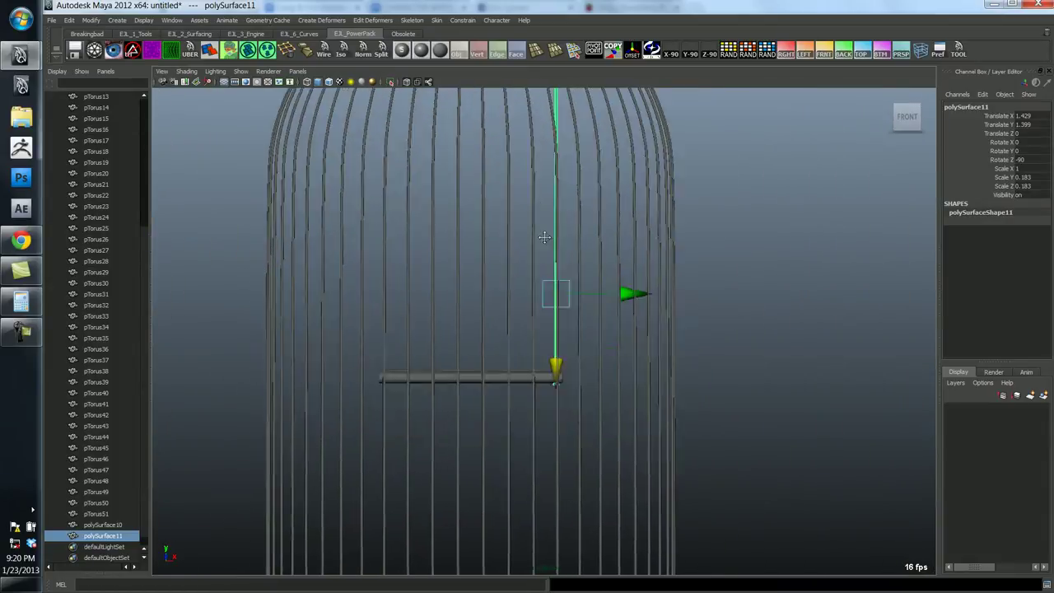
pyautogui.keyDown('alt'); pyautogui.moveTo(543, 236); pyautogui.dragTo(581, 282, button='right'); pyautogui.keyUp('alt')
pyautogui.keyDown('alt'); pyautogui.moveTo(631, 322); pyautogui.dragTo(593, 314, button='middle'); pyautogui.keyUp('alt')
pyautogui.scroll(3, 593, 315)
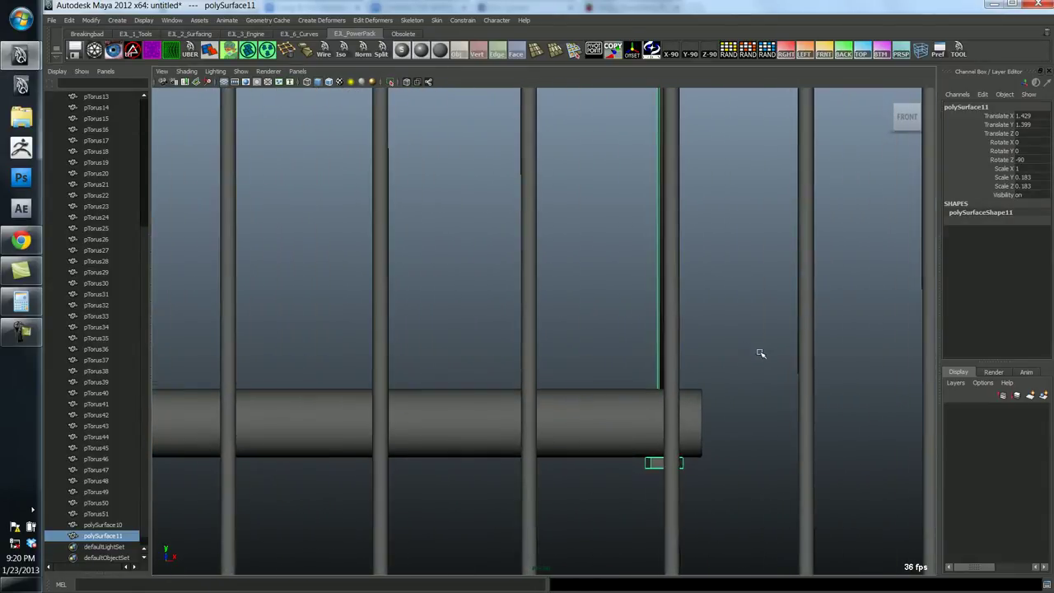
pyautogui.press('4')
pyautogui.scroll(-8, 593, 360)
pyautogui.scroll(1, 536, 401)
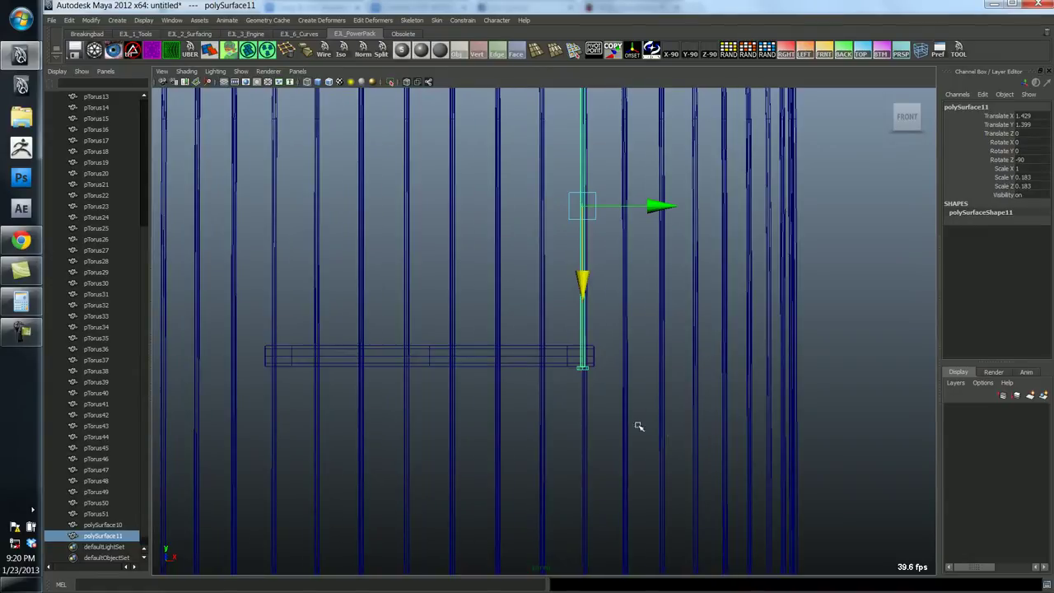
pyautogui.scroll(-3, 543, 348)
pyautogui.scroll(2, 685, 358)
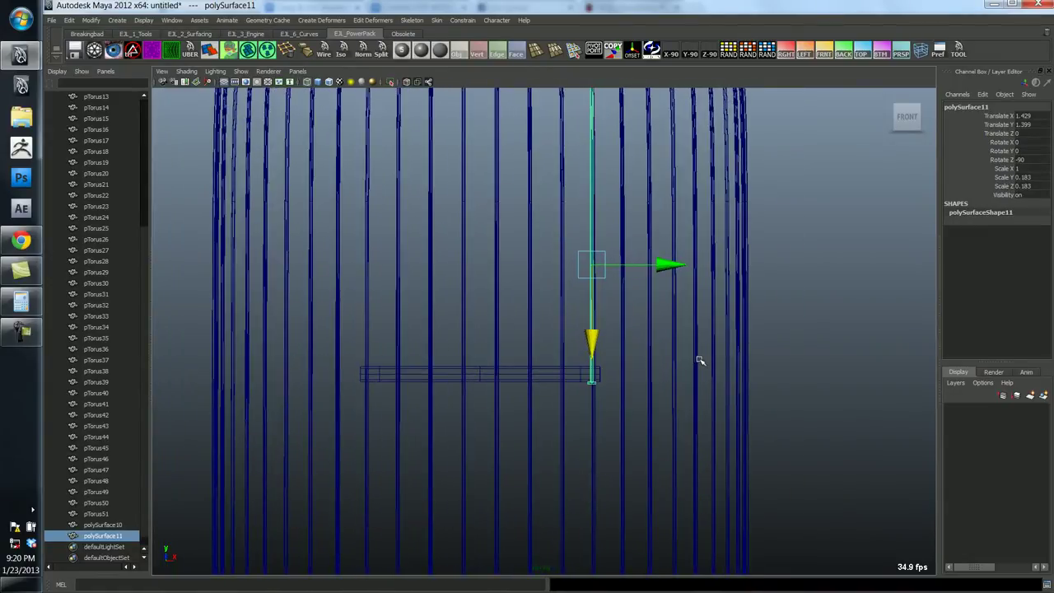
pyautogui.hotkey('ctrl', 'd')
pyautogui.moveTo(668, 282); pyautogui.dragTo(443, 274)
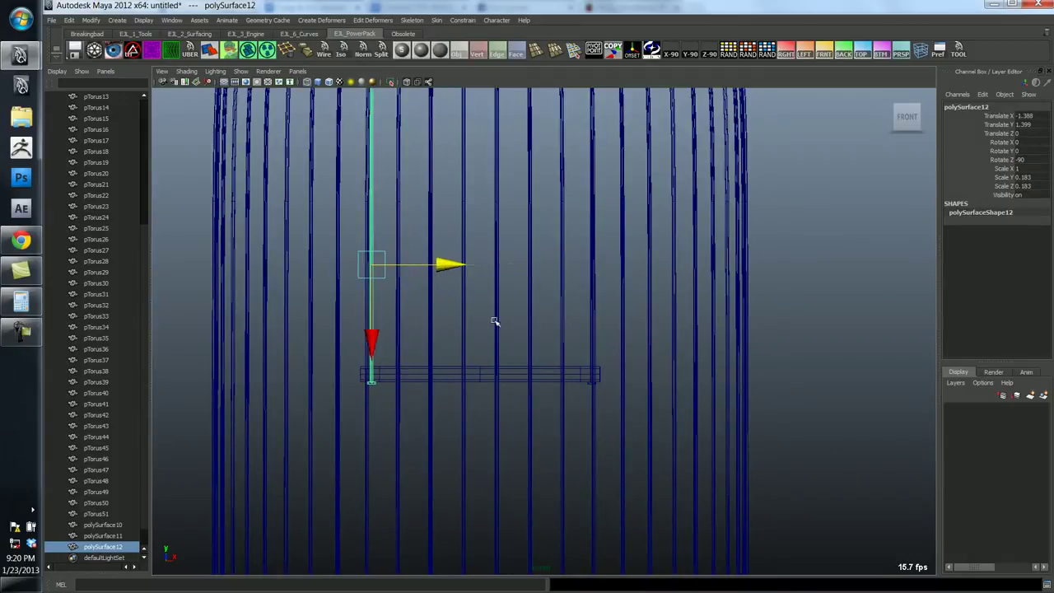
# Remove the duplicated rod from the perch's opposite end.
pyautogui.keyDown('alt'); pyautogui.moveTo(453, 385); pyautogui.dragTo(448, 355, button='middle'); pyautogui.keyUp('alt')
pyautogui.keyDown('alt'); pyautogui.moveTo(502, 352); pyautogui.dragTo(906, 415, button='right'); pyautogui.keyUp('alt')
pyautogui.keyDown('alt'); pyautogui.moveTo(729, 411); pyautogui.dragTo(897, 384, button='right'); pyautogui.keyUp('alt')
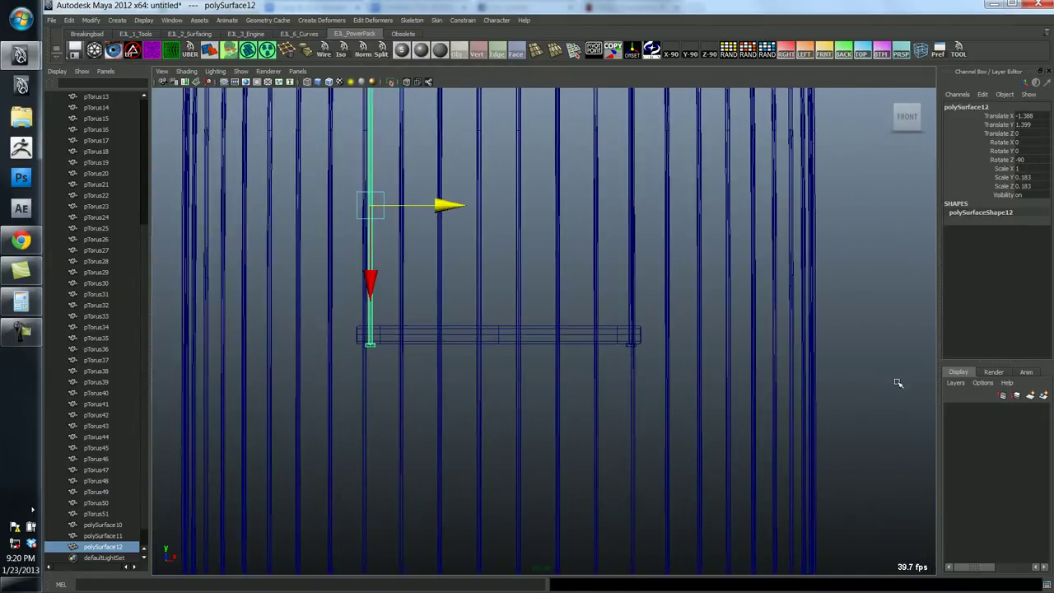
pyautogui.click(853, 379)
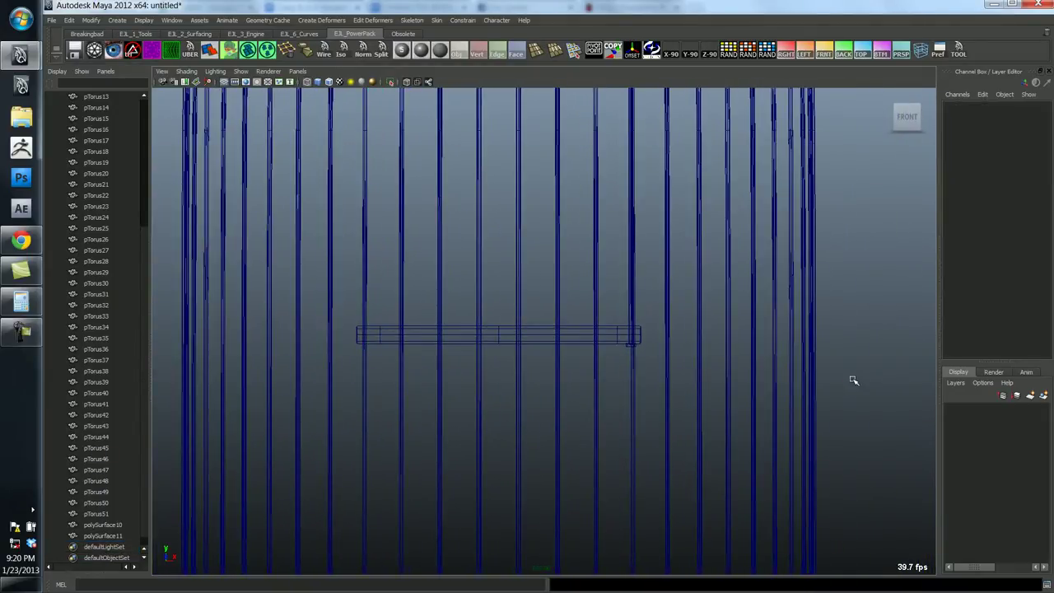
# Select the original rod by its end cap and frame it together with the cage.
pyautogui.keyDown('alt'); pyautogui.moveTo(588, 319); pyautogui.dragTo(545, 293, button='middle'); pyautogui.keyUp('alt')
pyautogui.keyDown('alt'); pyautogui.moveTo(708, 350); pyautogui.dragTo(1013, 387, button='right'); pyautogui.keyUp('alt')
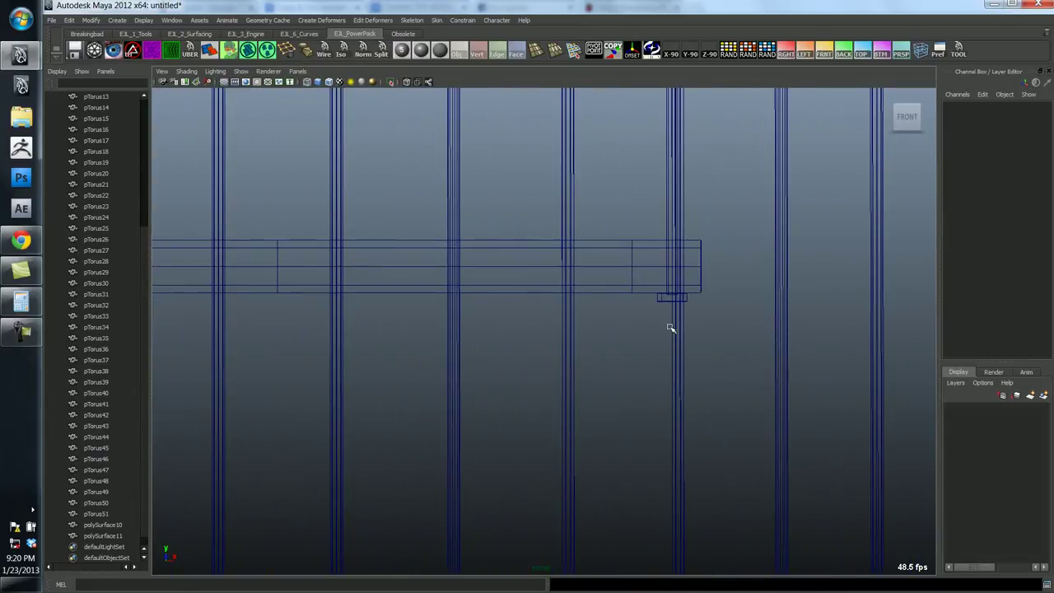
pyautogui.click(663, 300)
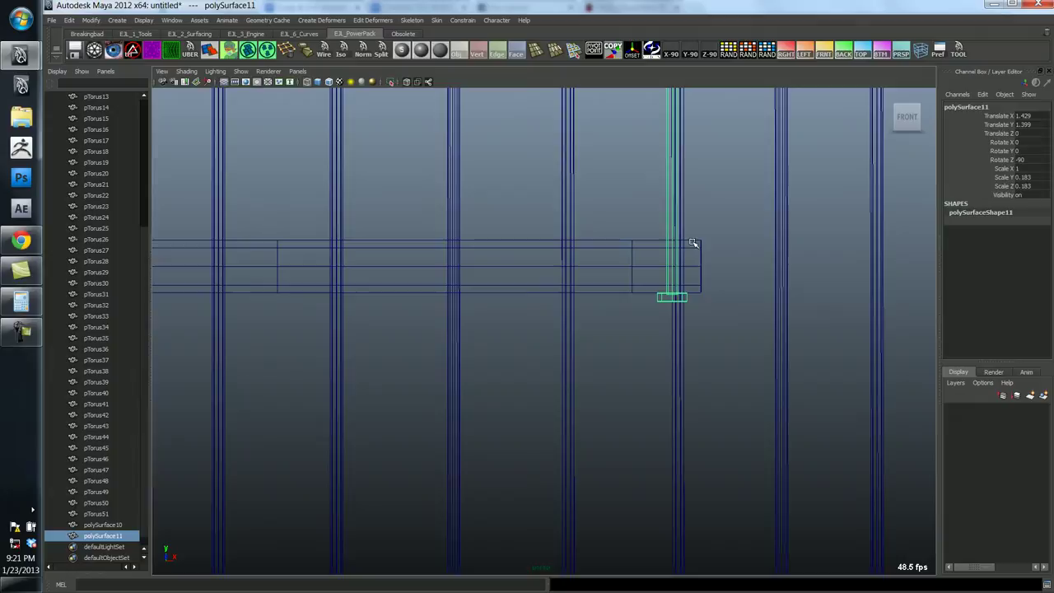
pyautogui.press('f')
pyautogui.keyDown('alt'); pyautogui.moveTo(584, 270); pyautogui.dragTo(689, 353, button='middle'); pyautogui.keyUp('alt')
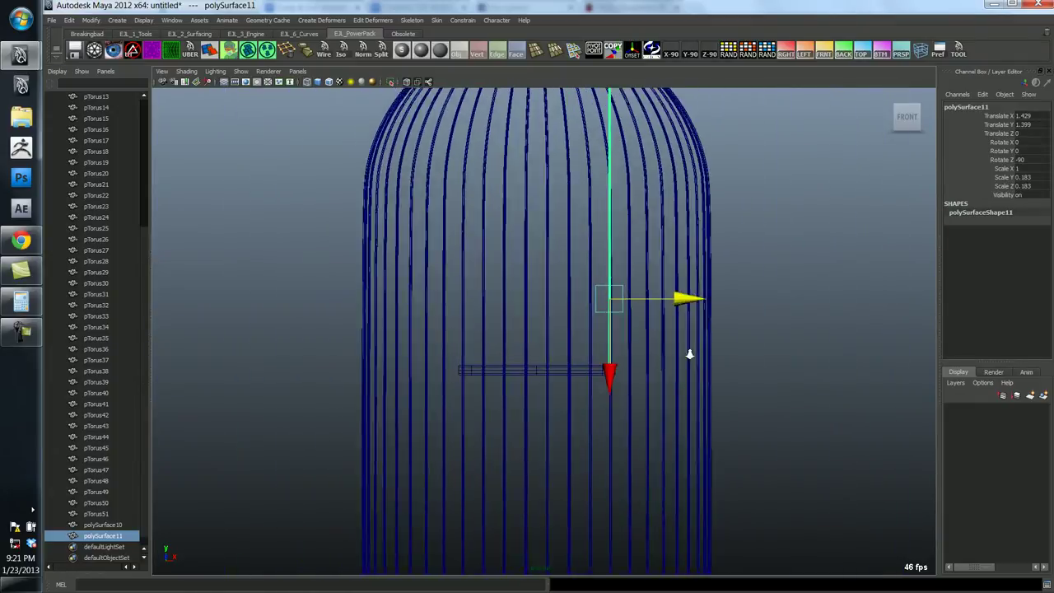
# Move the selected support rod's pivot to the world origin at the cage's centre.
pyautogui.keyDown('alt'); pyautogui.moveTo(689, 354); pyautogui.dragTo(705, 385, button='right'); pyautogui.keyUp('alt')
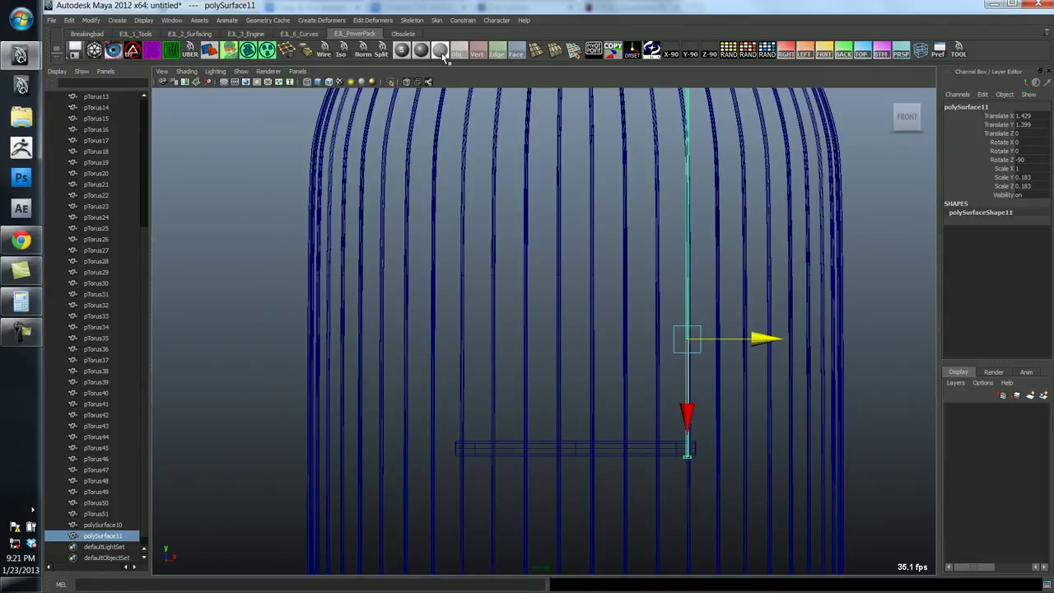
pyautogui.click(651, 51)
pyautogui.press('a')
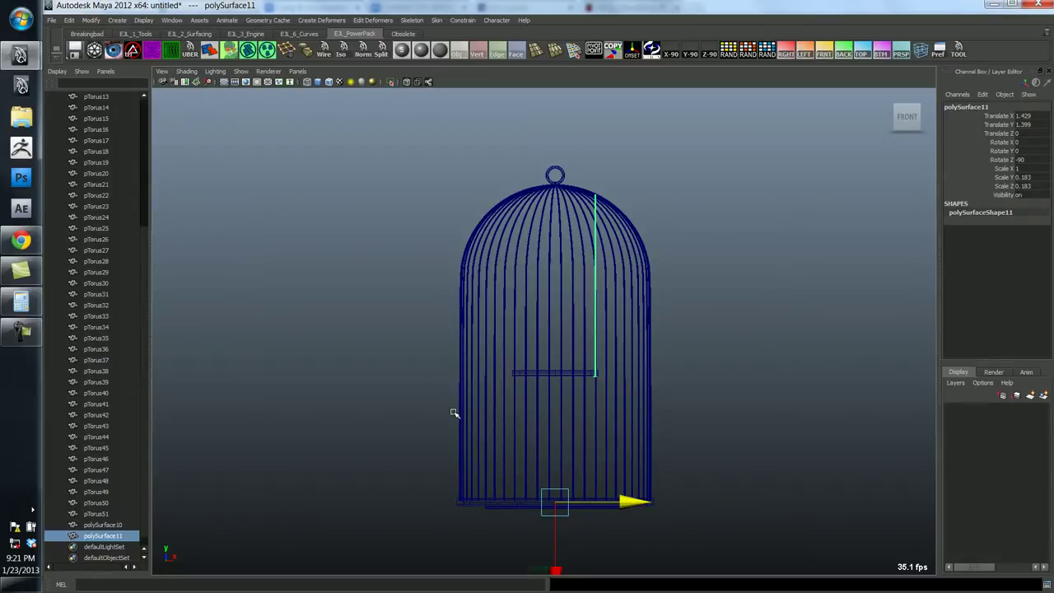
# Try to mirror a duplicate of the rod across the cage's centre with a negative Y scale, and delete the copy.
pyautogui.hotkey('ctrl', 'd')
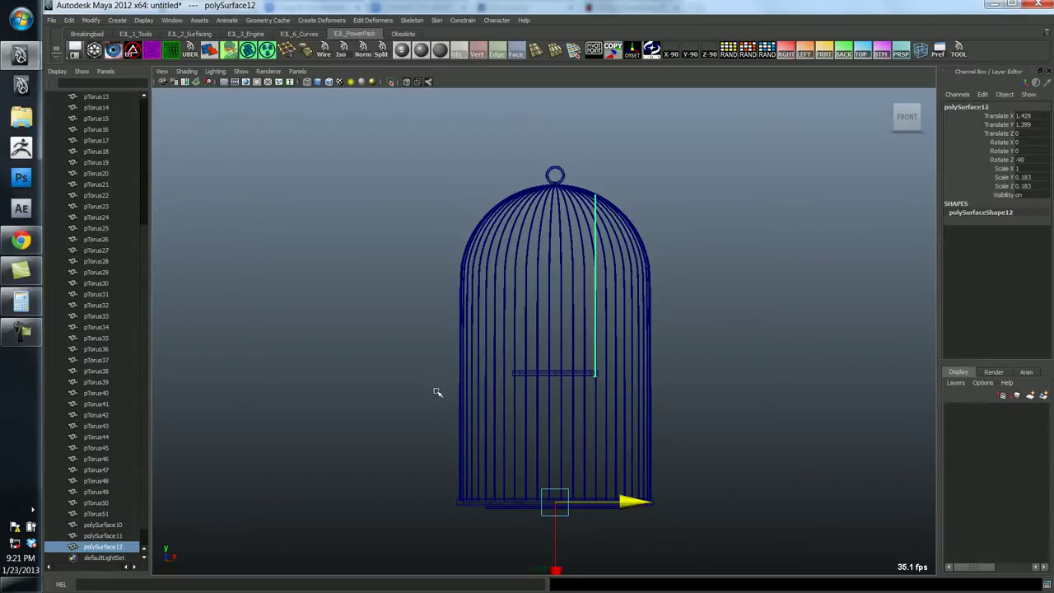
pyautogui.press('r')
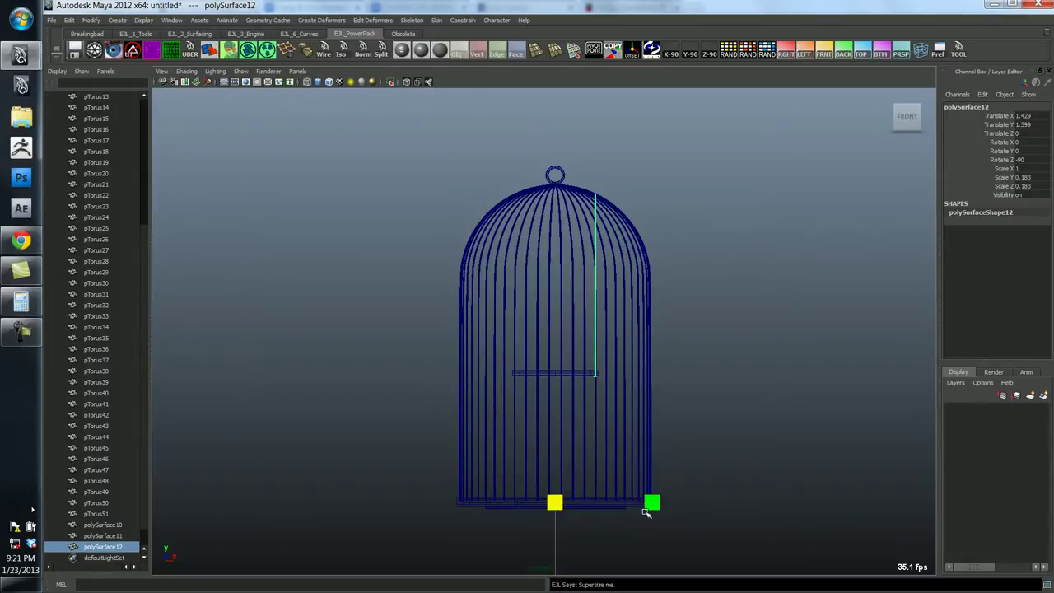
pyautogui.moveTo(651, 500); pyautogui.dragTo(512, 494)
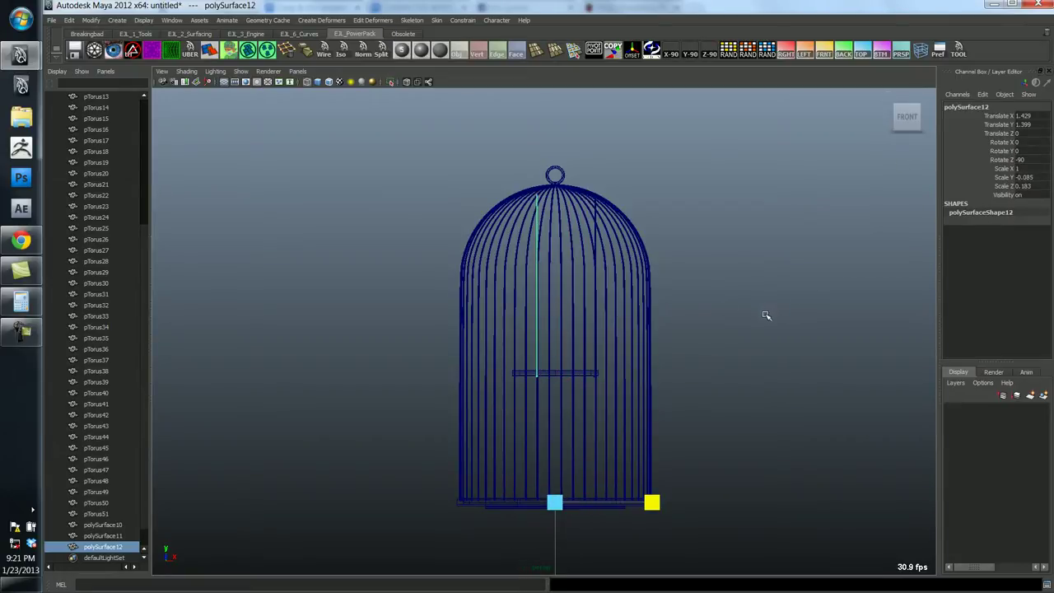
pyautogui.press('Delete')
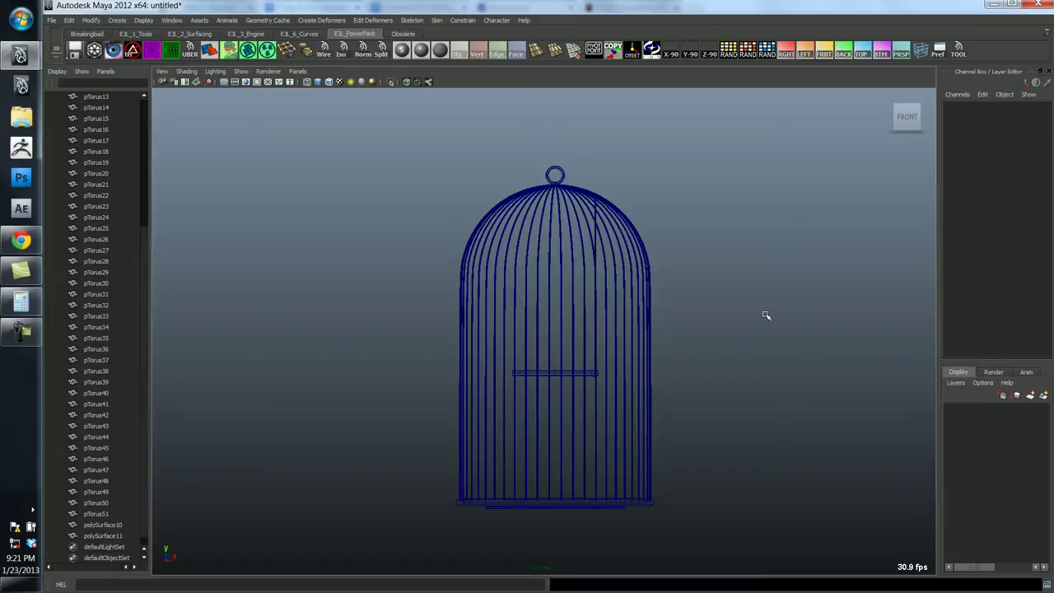
# Select the original support rod and freeze its transformations.
pyautogui.click(594, 236)
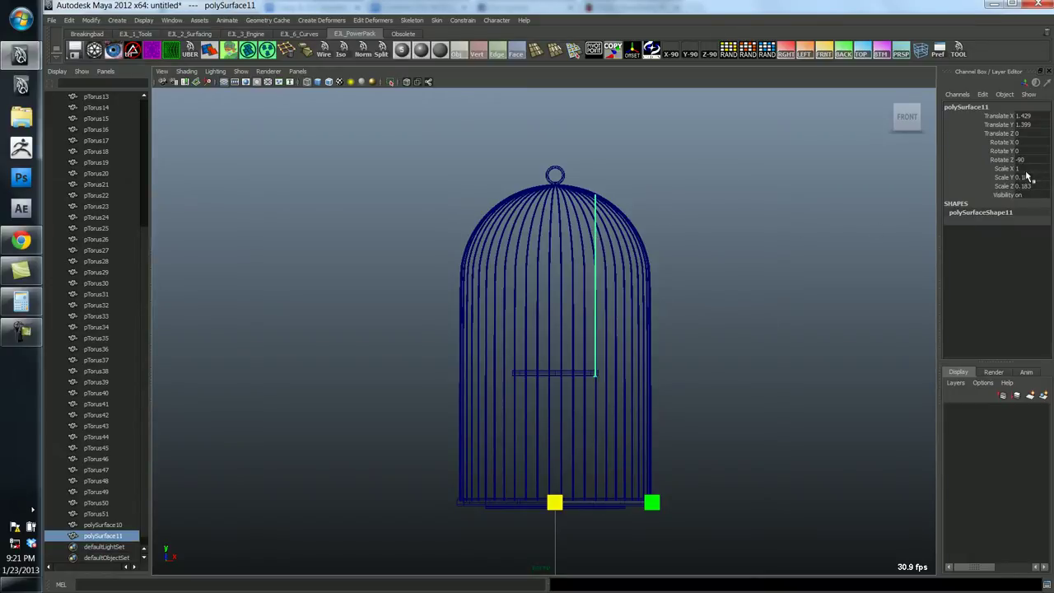
pyautogui.click(90, 20)
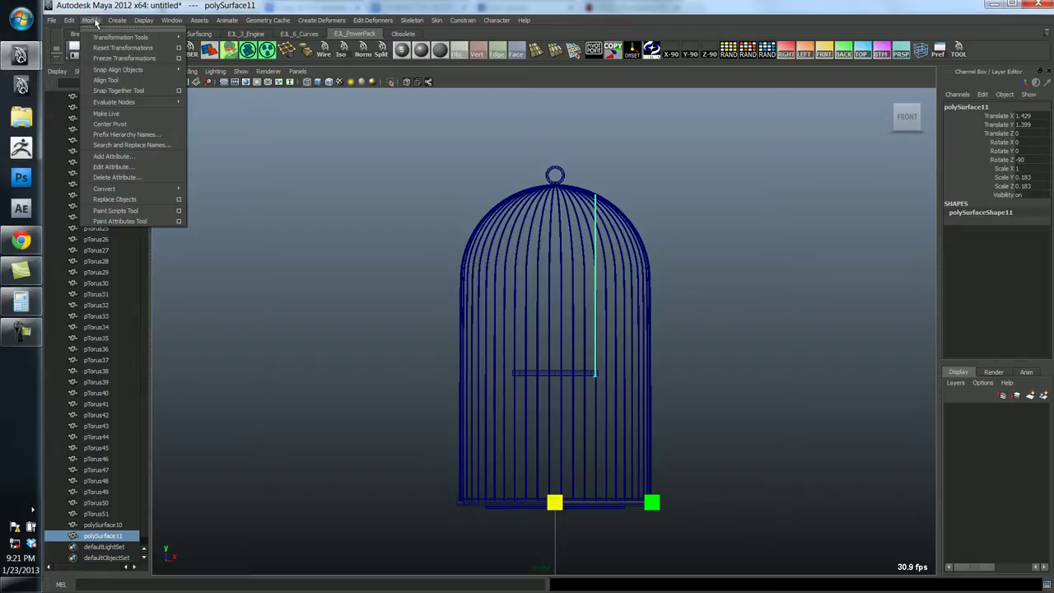
pyautogui.click(120, 60)
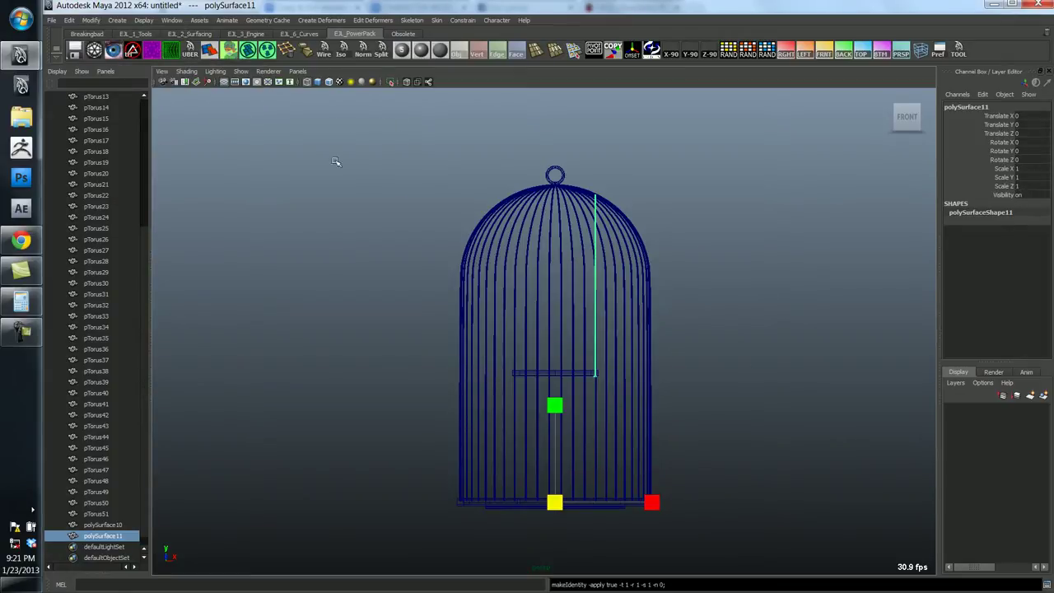
# Duplicate the support rod and mirror the copy to the perch's opposite end with Scale X -1.
pyautogui.hotkey('ctrl', 'd')
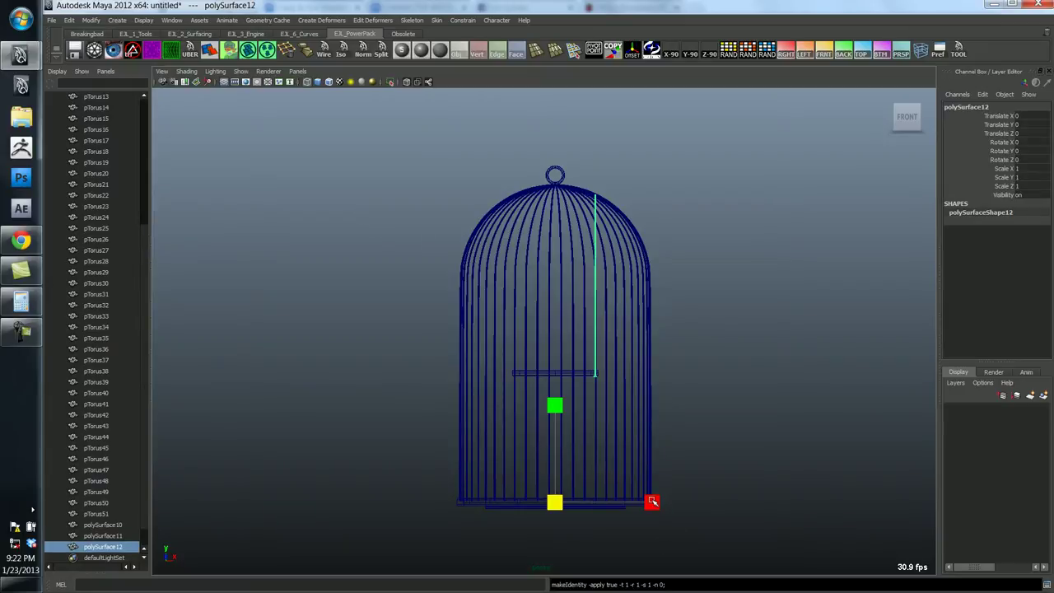
pyautogui.moveTo(651, 501); pyautogui.dragTo(531, 502)
pyautogui.click(1038, 169)
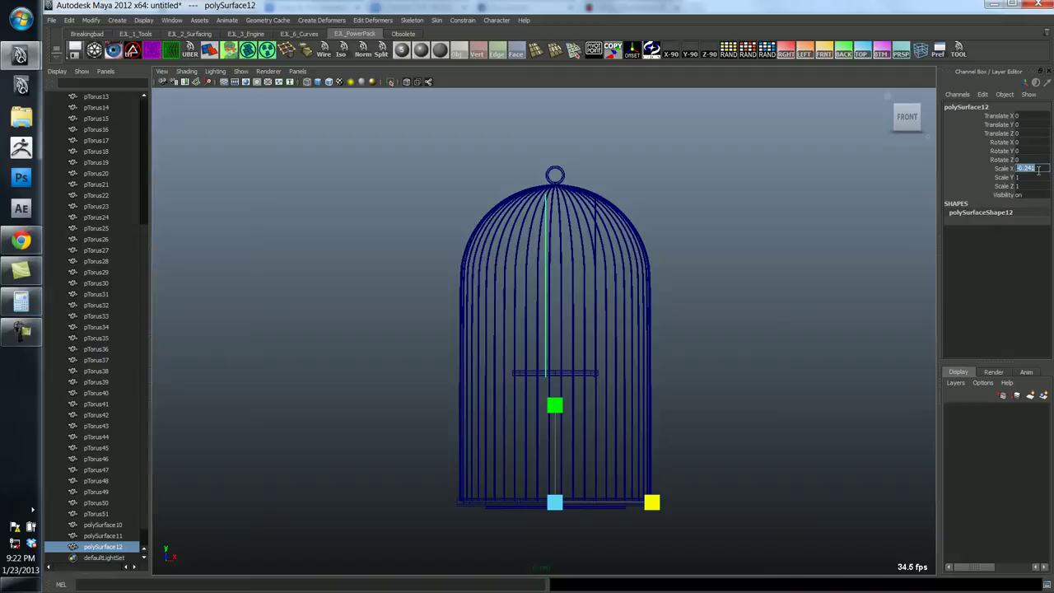
pyautogui.write('-1')
pyautogui.press('Return')
pyautogui.scroll(2, 738, 291)
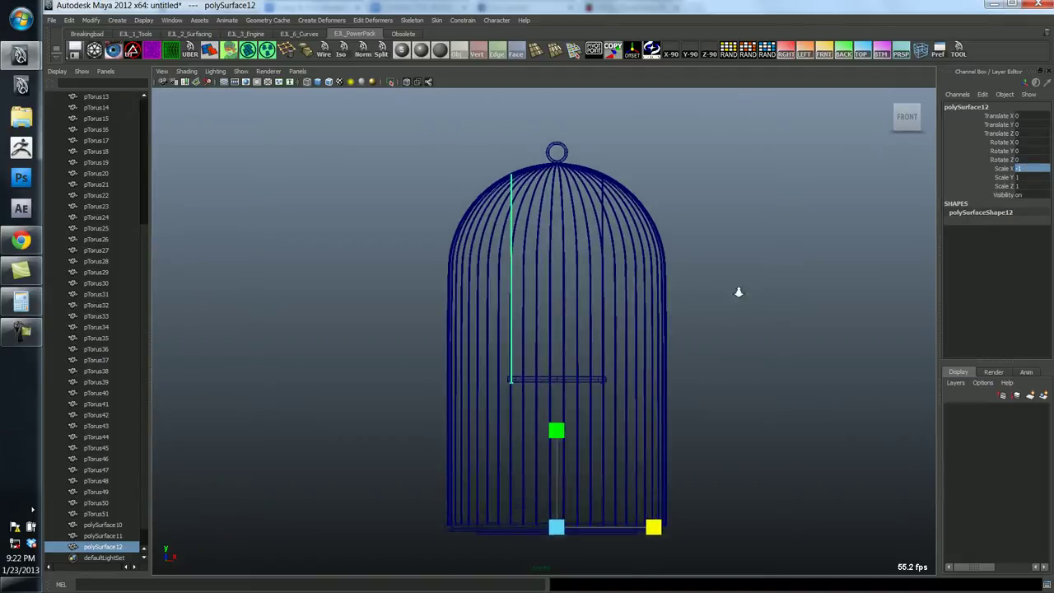
pyautogui.scroll(8, 738, 292)
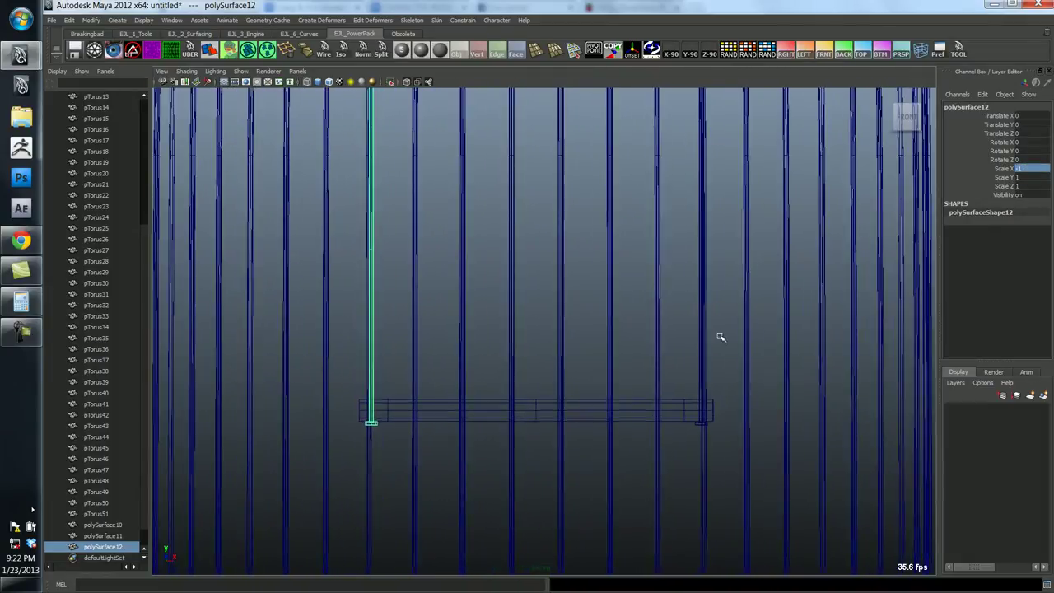
pyautogui.scroll(-1, 594, 262)
# Switch to the shaded perspective view and freeze the mirrored rod's transformations.
pyautogui.press('[')
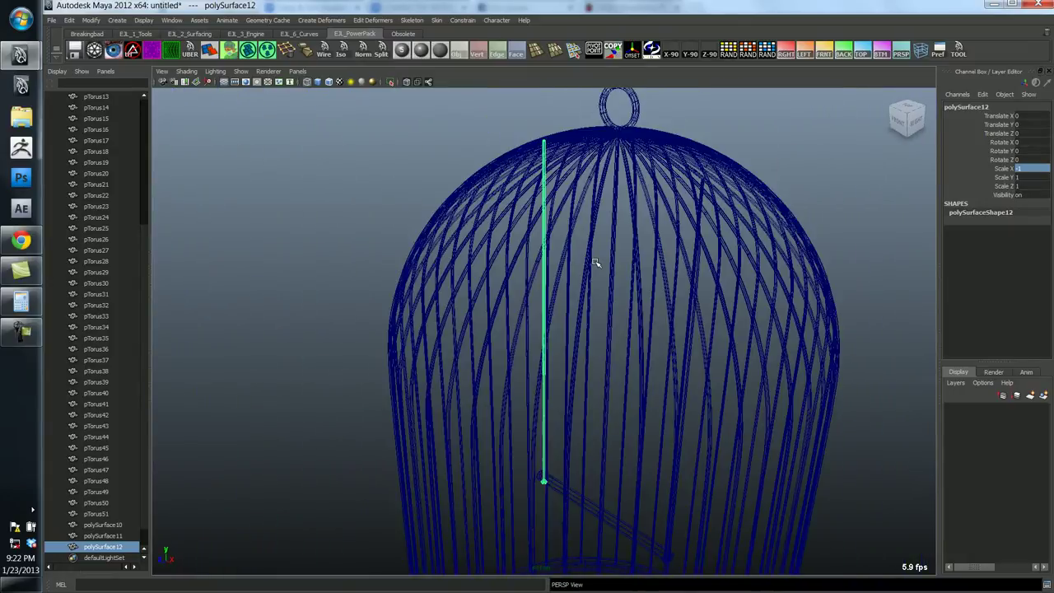
pyautogui.press('5')
pyautogui.keyDown('alt'); pyautogui.moveTo(585, 261); pyautogui.dragTo(562, 279); pyautogui.keyUp('alt')
pyautogui.keyDown('alt'); pyautogui.moveTo(563, 279); pyautogui.dragTo(652, 314, button='right'); pyautogui.keyUp('alt')
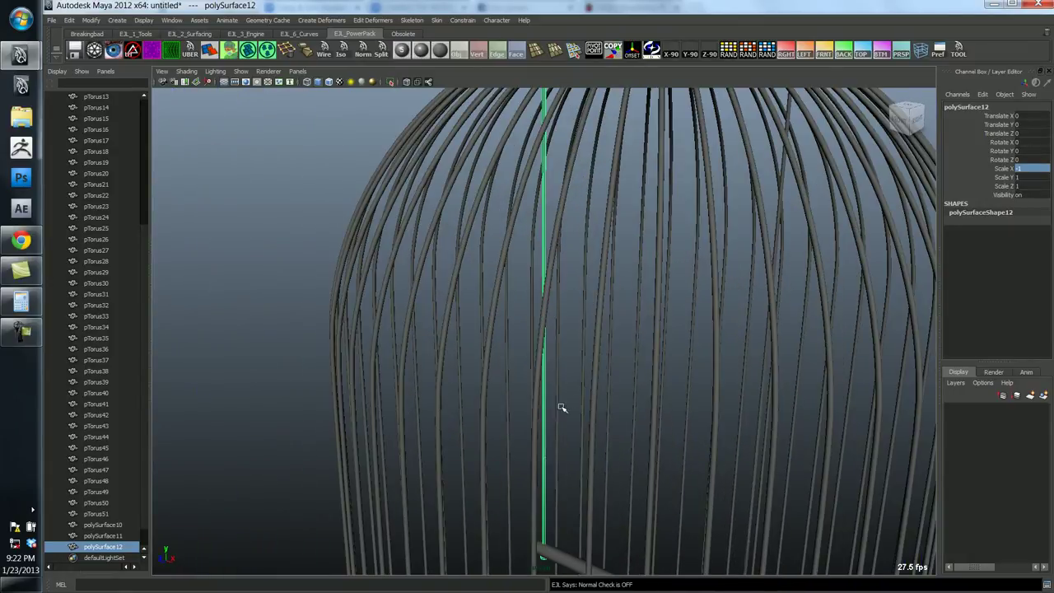
pyautogui.click(90, 21)
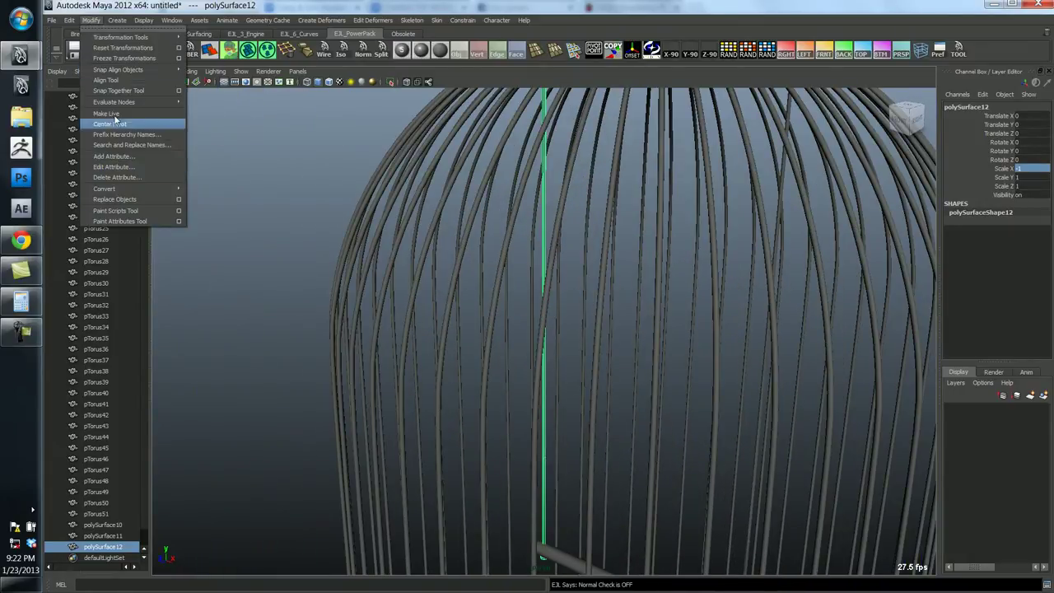
pyautogui.click(124, 58)
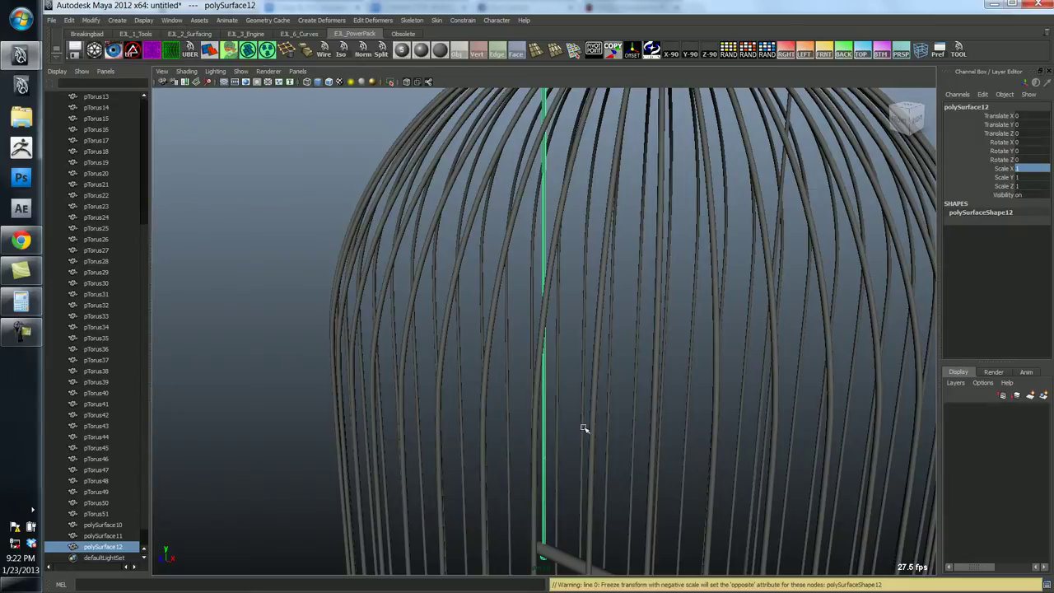
# Examine the mirrored rod's surface shading from several angles beside the cage bars and perch.
pyautogui.click(559, 435)
pyautogui.keyDown('alt'); pyautogui.moveTo(560, 434); pyautogui.dragTo(757, 437, button='right'); pyautogui.keyUp('alt')
pyautogui.keyDown('alt'); pyautogui.moveTo(757, 437); pyautogui.dragTo(489, 396); pyautogui.keyUp('alt')
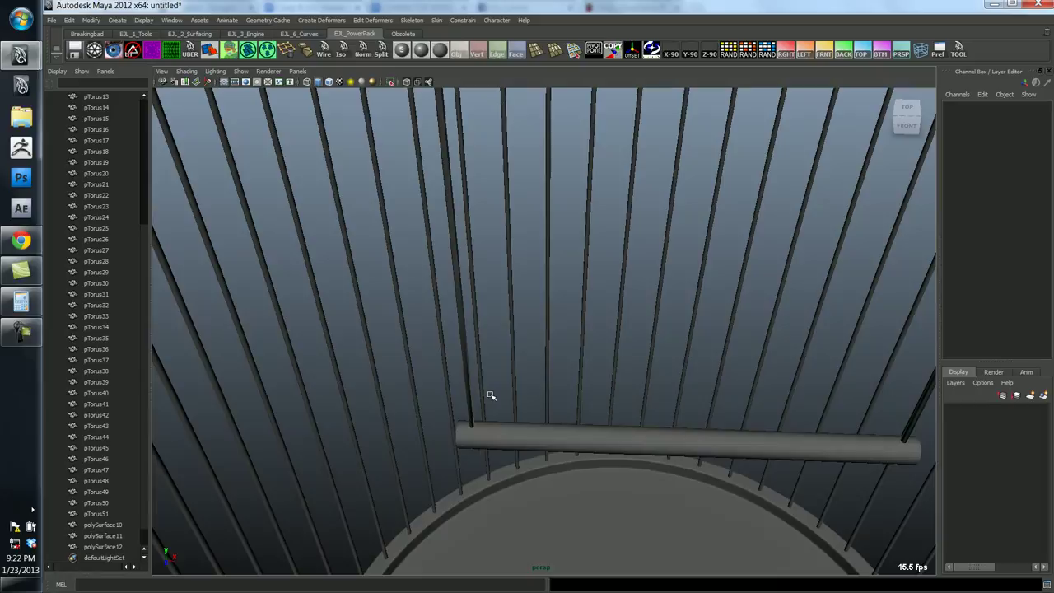
pyautogui.click(471, 381)
pyautogui.press('f')
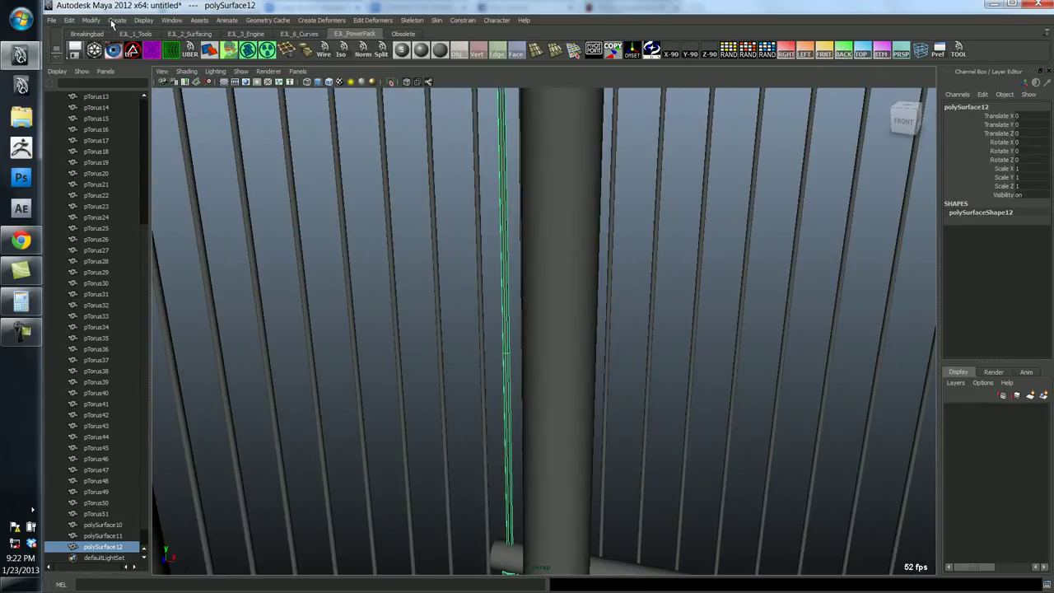
pyautogui.scroll(3, 420, 292)
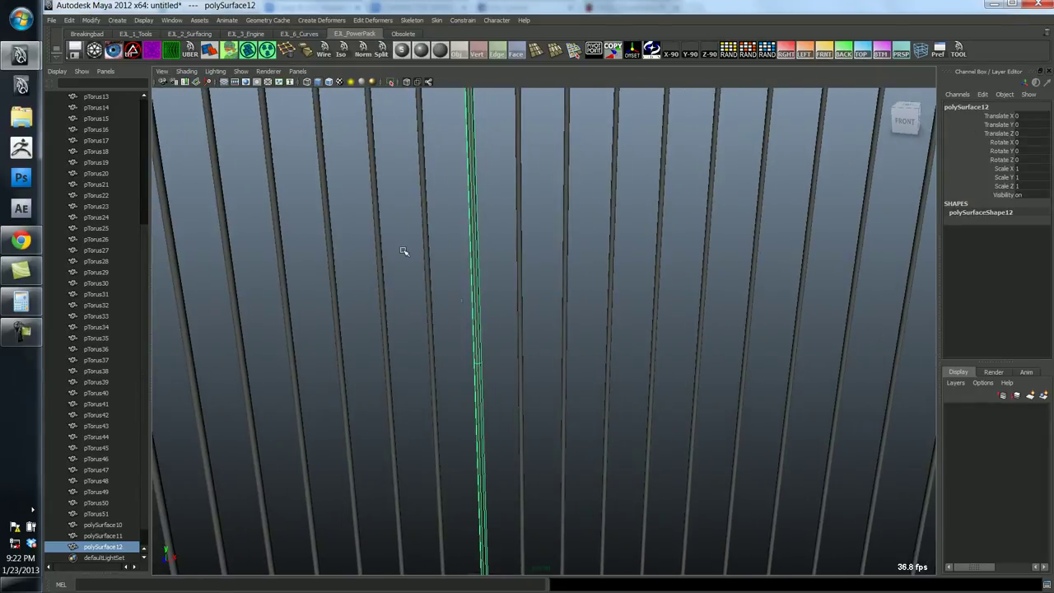
pyautogui.press('n')
pyautogui.click(521, 367)
pyautogui.keyDown('alt'); pyautogui.moveTo(522, 367); pyautogui.dragTo(463, 369, button='right'); pyautogui.keyUp('alt')
pyautogui.keyDown('alt'); pyautogui.moveTo(464, 369); pyautogui.dragTo(522, 338); pyautogui.keyUp('alt')
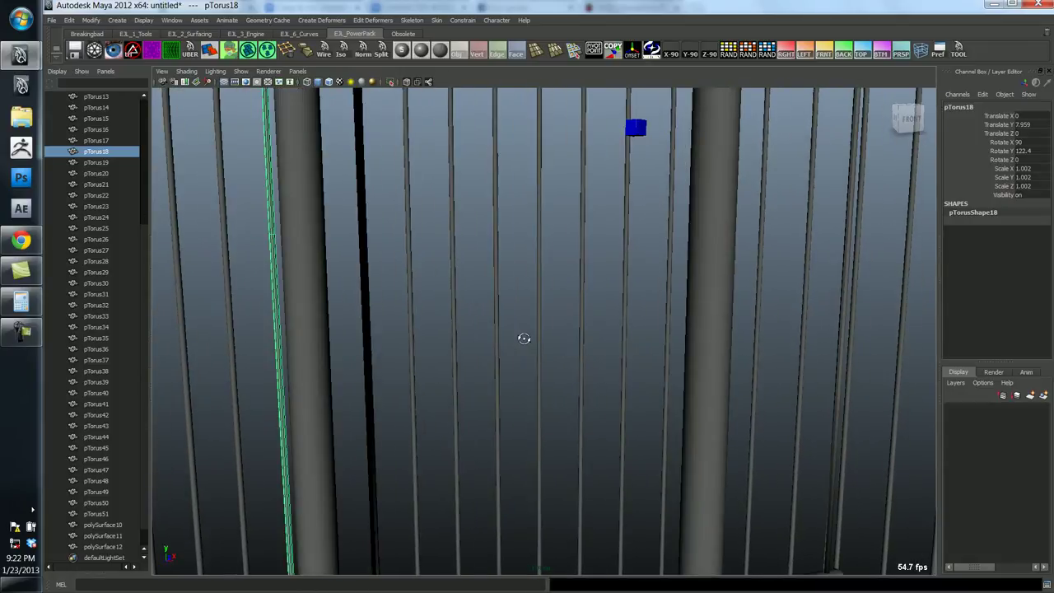
# Select the mirrored rod and reverse its normals.
pyautogui.click(368, 404)
pyautogui.keyDown('alt'); pyautogui.moveTo(395, 415); pyautogui.dragTo(371, 424, button='right'); pyautogui.keyUp('alt')
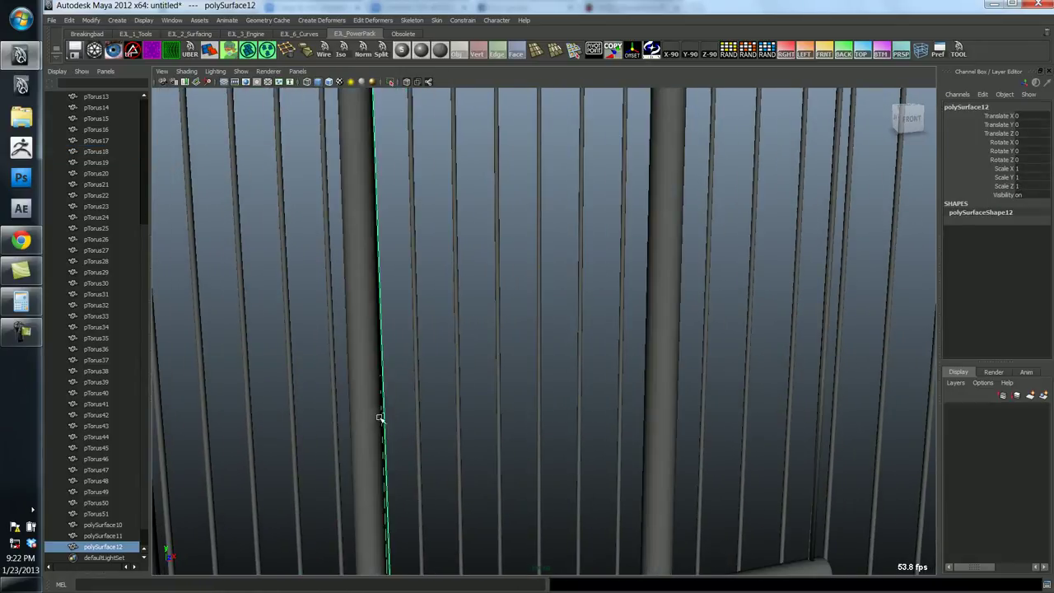
pyautogui.keyDown('alt'); pyautogui.moveTo(389, 405); pyautogui.dragTo(424, 318, button='middle'); pyautogui.keyUp('alt')
pyautogui.keyDown('alt'); pyautogui.moveTo(423, 318); pyautogui.dragTo(536, 367); pyautogui.keyUp('alt')
pyautogui.press('space')
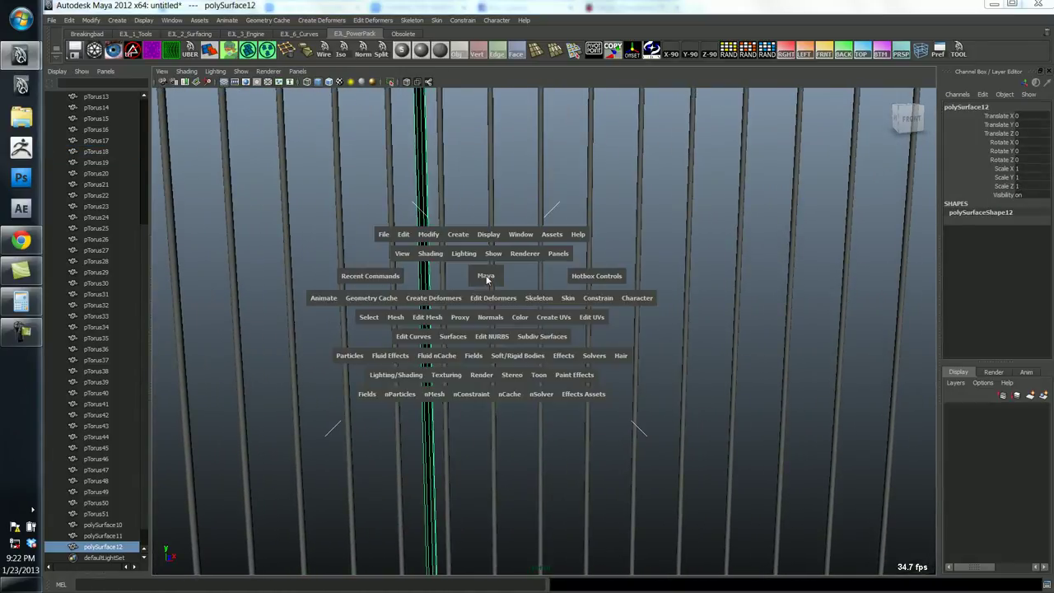
pyautogui.click(492, 320)
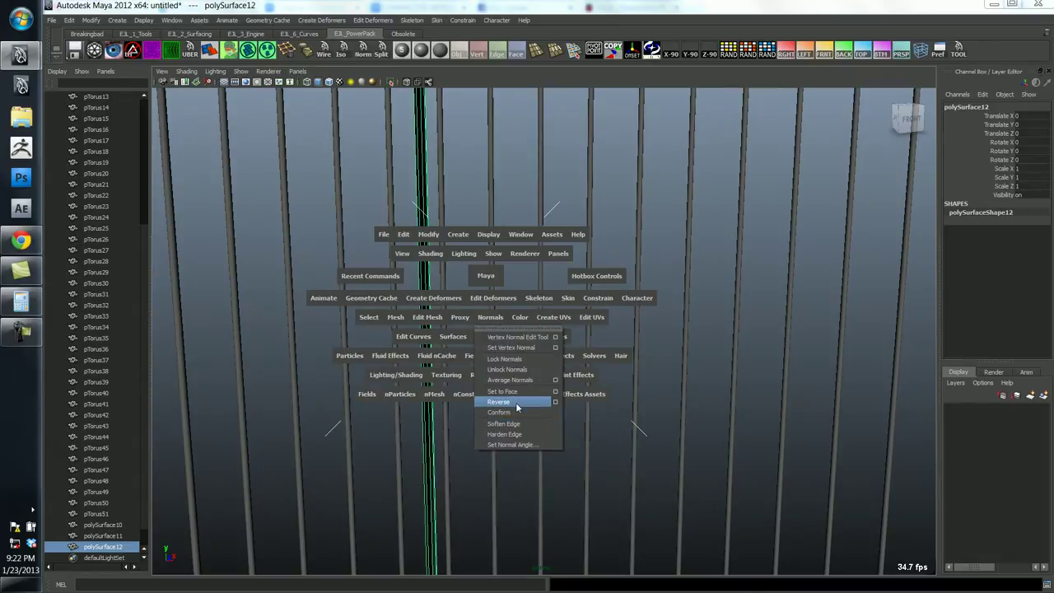
pyautogui.click(248, 241)
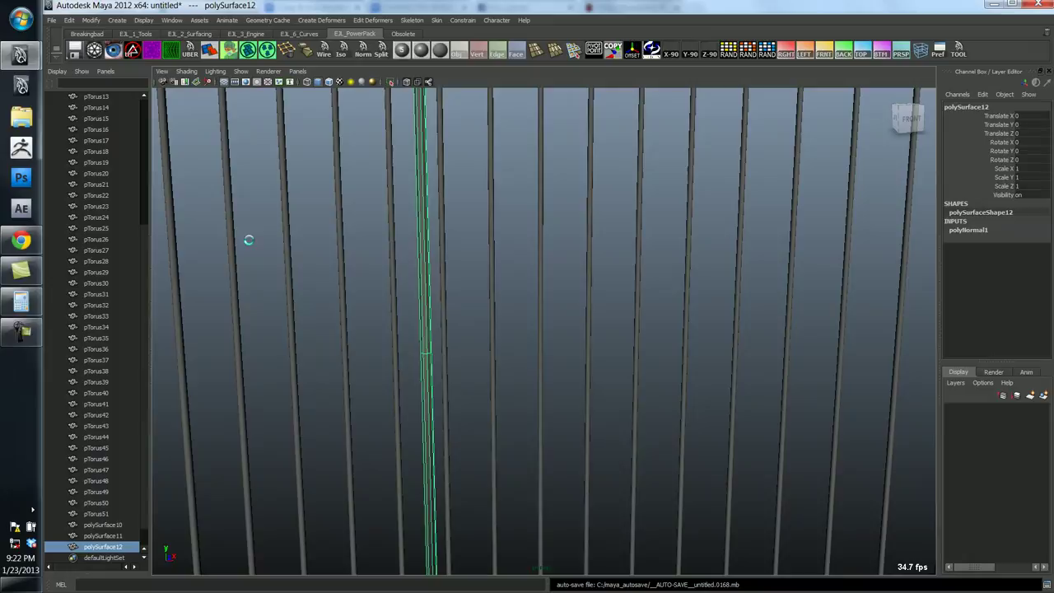
pyautogui.click(468, 174)
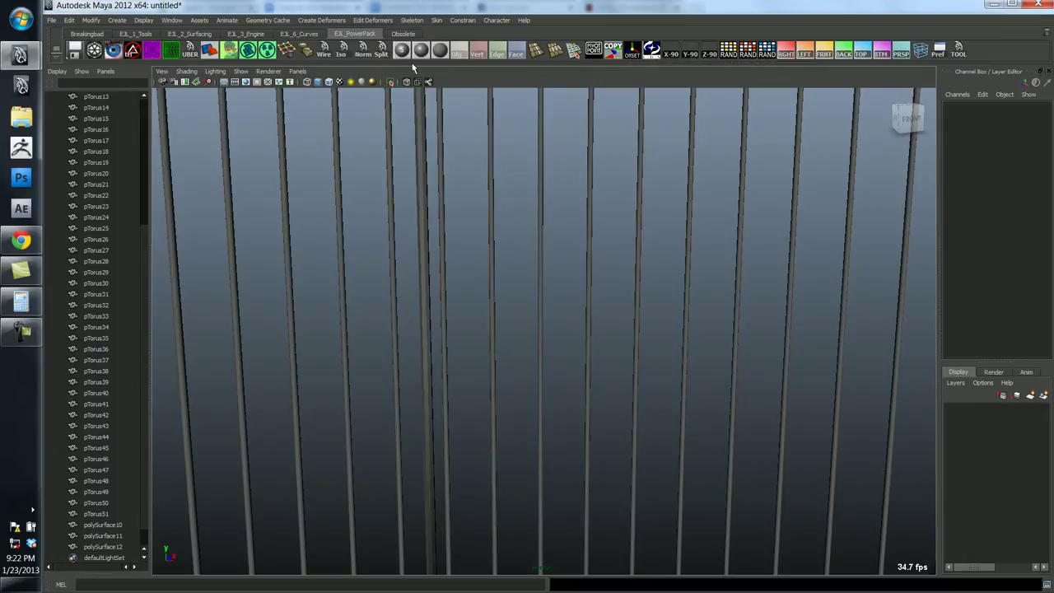
# Reverse the mirrored rod's normals back and forth several times to compare its dark and correct shading.
pyautogui.click(423, 126)
pyautogui.click(362, 49)
pyautogui.click(363, 51)
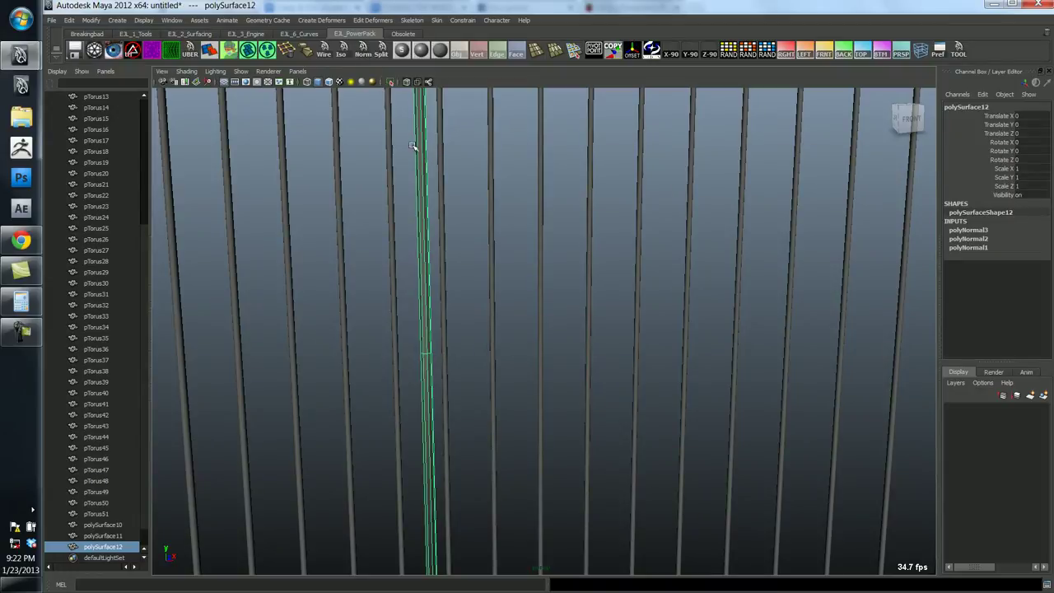
pyautogui.click(363, 54)
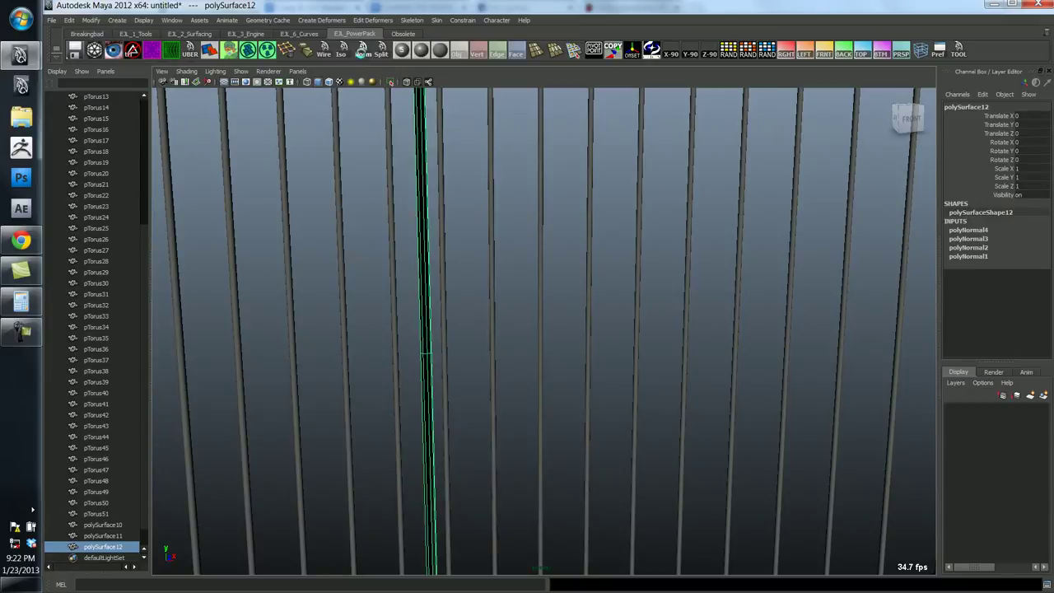
pyautogui.click(363, 55)
pyautogui.click(363, 54)
pyautogui.click(363, 55)
pyautogui.click(539, 266)
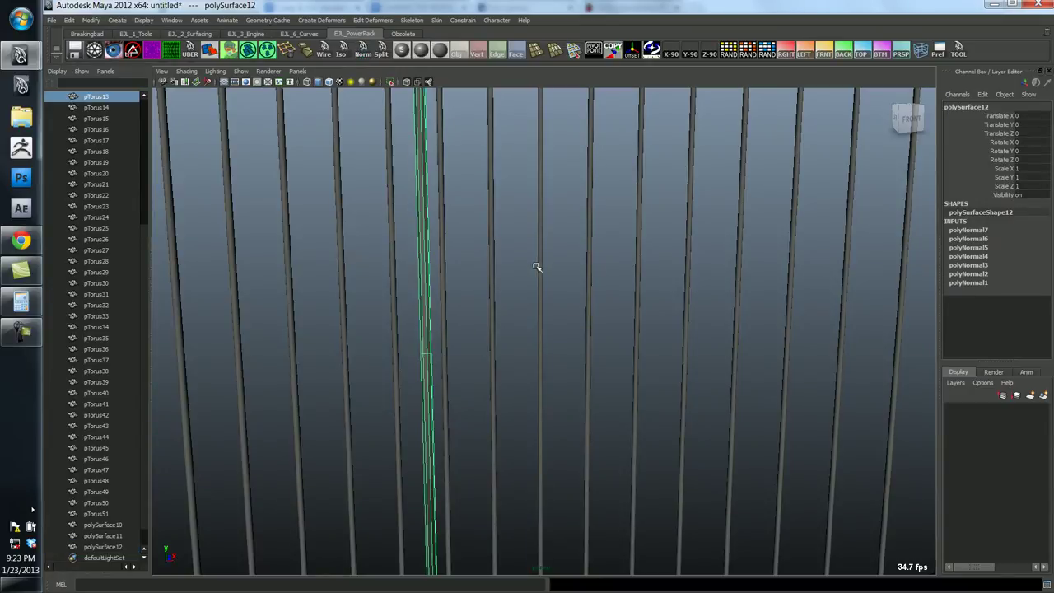
# Select the whole birdcage with its perch and rods, delete the construction history and clear the selection.
pyautogui.click(428, 325)
pyautogui.keyDown('alt'); pyautogui.moveTo(602, 294); pyautogui.dragTo(579, 308, button='right'); pyautogui.keyUp('alt')
pyautogui.keyDown('alt'); pyautogui.moveTo(579, 308); pyautogui.dragTo(573, 307); pyautogui.keyUp('alt')
pyautogui.keyDown('alt'); pyautogui.moveTo(638, 353); pyautogui.dragTo(631, 372); pyautogui.keyUp('alt')
pyautogui.moveTo(429, 177); pyautogui.dragTo(779, 565)
pyautogui.keyDown('alt'); pyautogui.moveTo(717, 398); pyautogui.dragTo(696, 393); pyautogui.keyUp('alt')
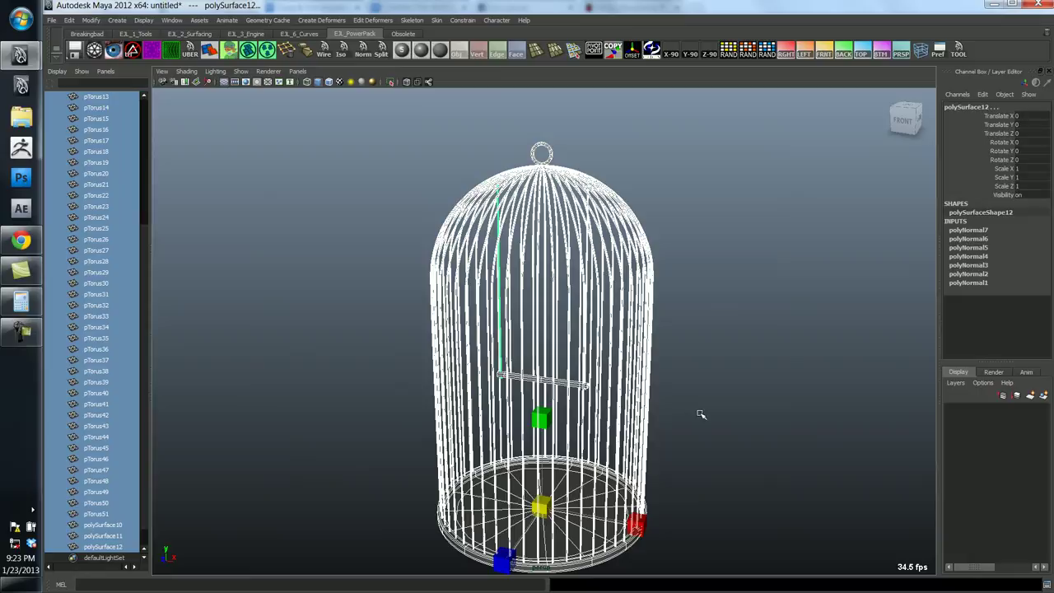
pyautogui.hotkey('alt', 'shift', 'd')
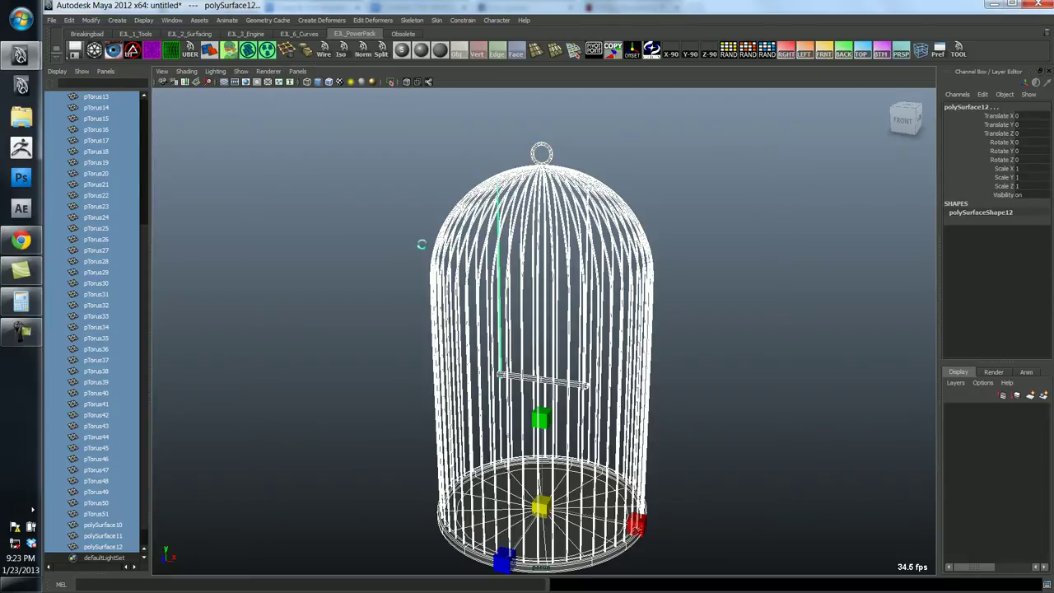
pyautogui.keyDown('alt'); pyautogui.moveTo(395, 292); pyautogui.dragTo(420, 382); pyautogui.keyUp('alt')
pyautogui.click(364, 307)
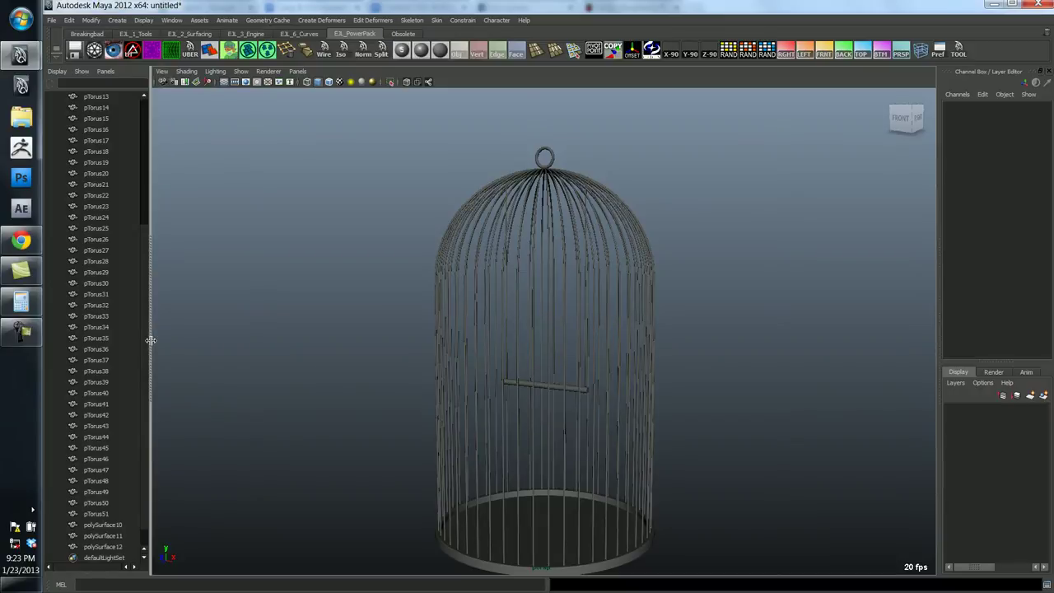
# Widen the Outliner slightly and select one of the cage's vertical bars.
pyautogui.moveTo(151, 339); pyautogui.dragTo(170, 339)
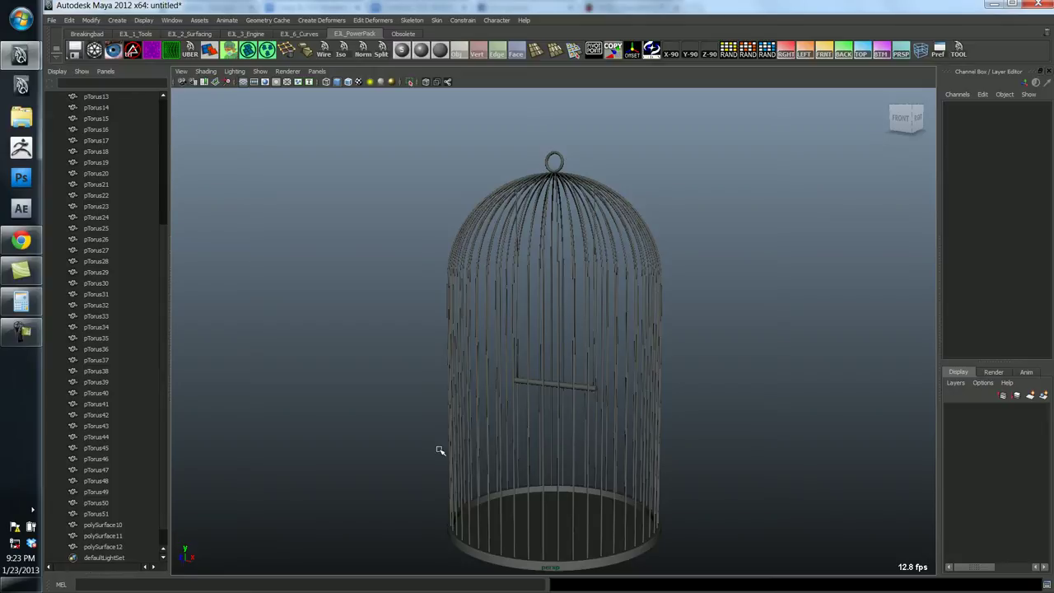
pyautogui.click(538, 488)
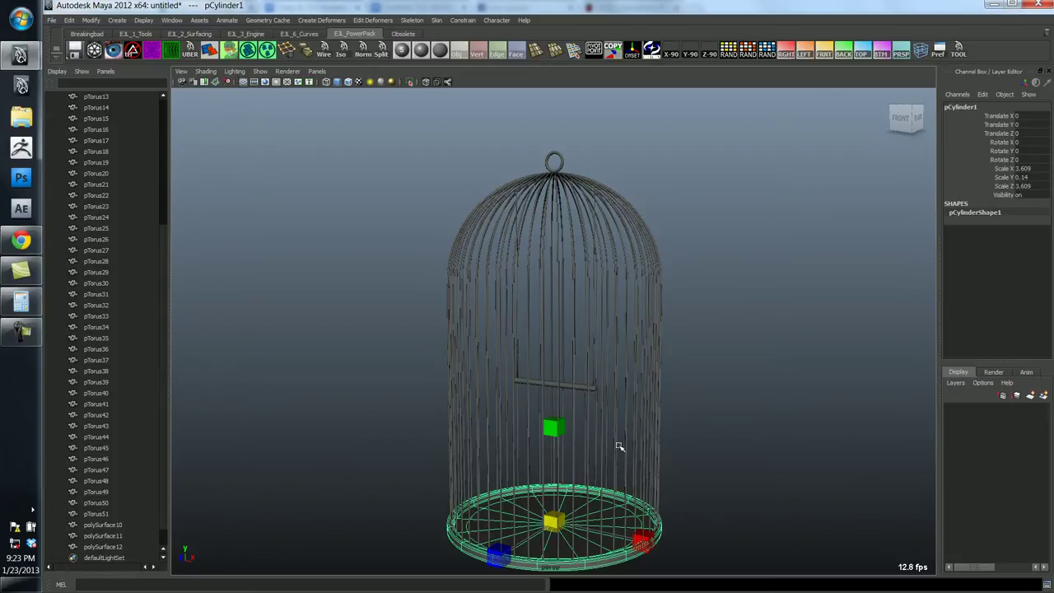
pyautogui.click(578, 448)
pyautogui.click(524, 453)
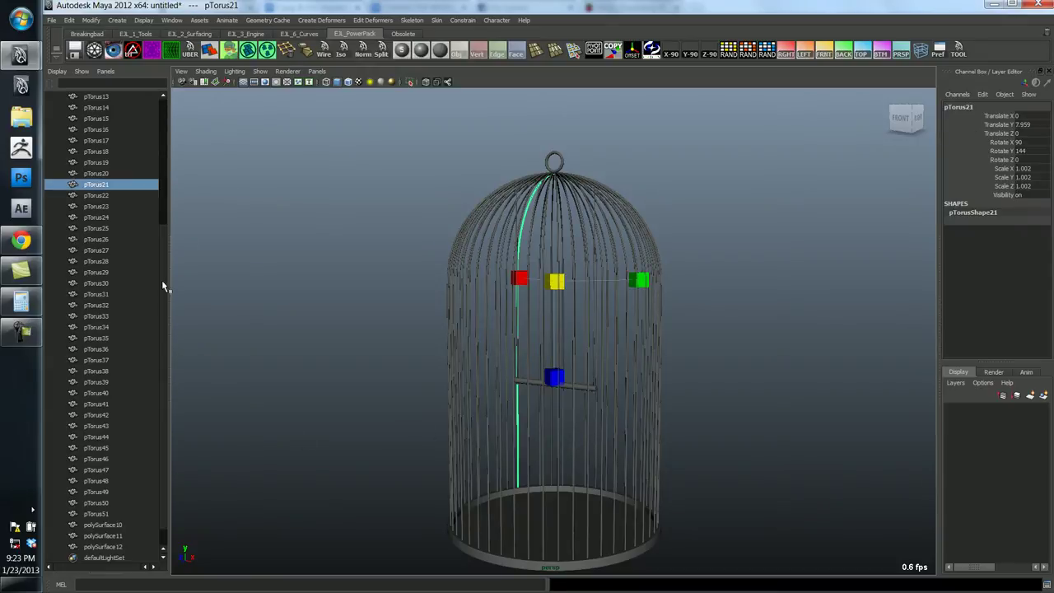
# Widen the Outliner and rename the cage's floor cylinder, pCylinder1, as base.
pyautogui.moveTo(168, 278); pyautogui.dragTo(189, 98)
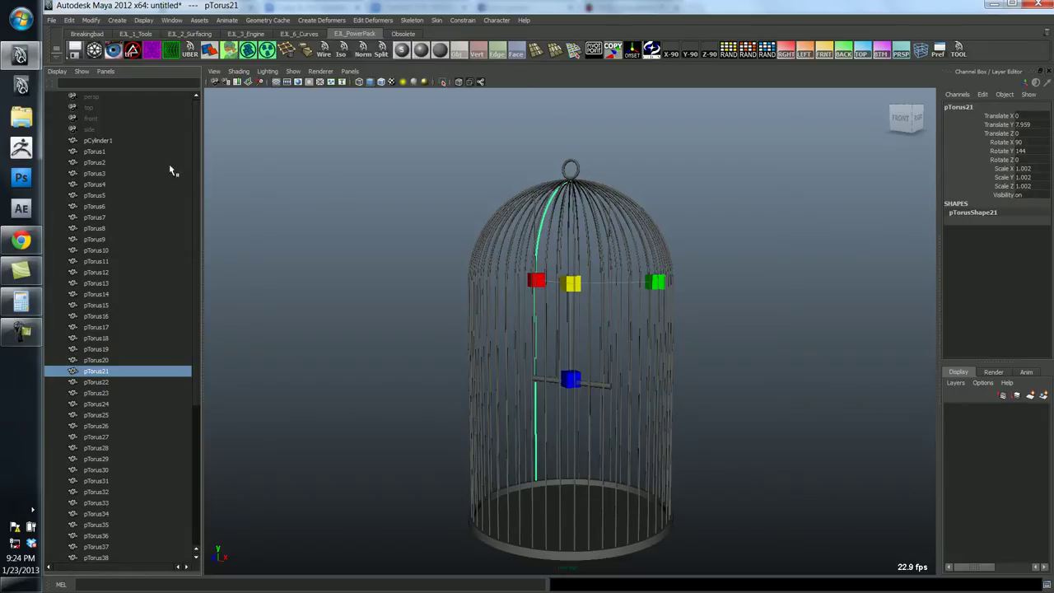
pyautogui.click(97, 140)
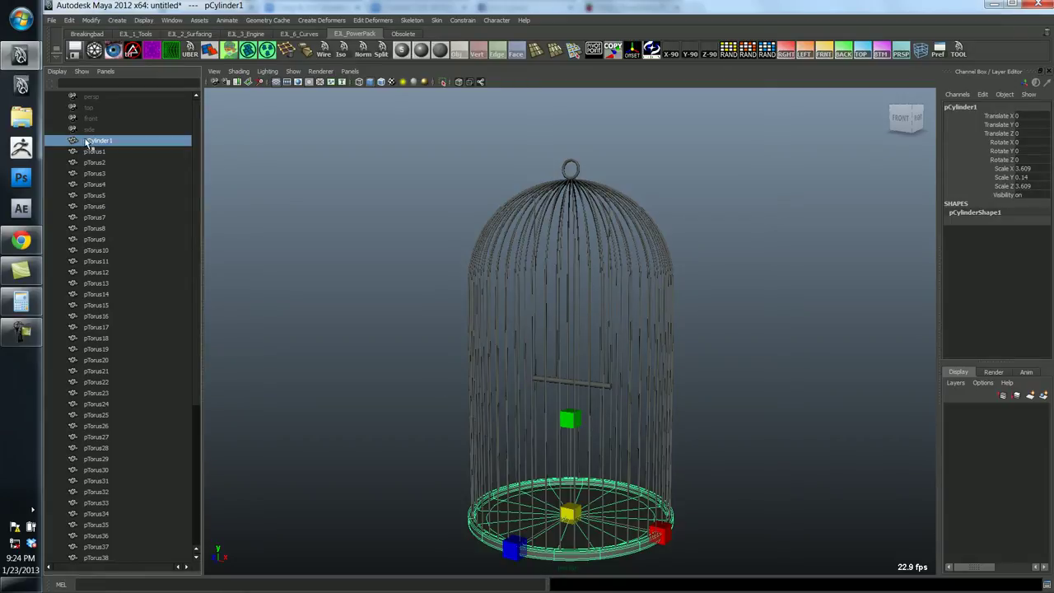
pyautogui.doubleClick(119, 142)
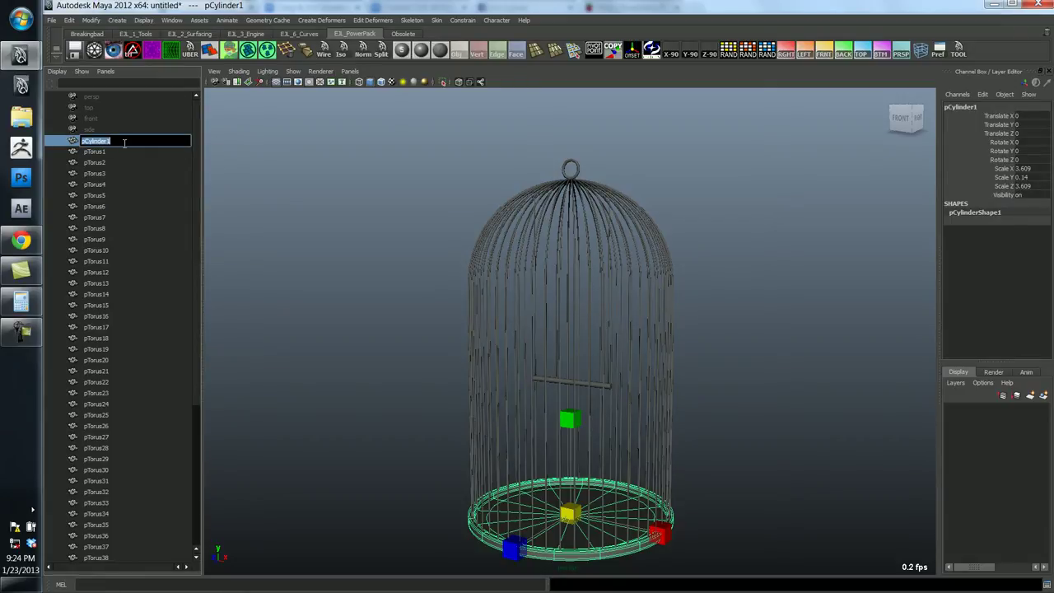
pyautogui.write('base')
pyautogui.press('Return')
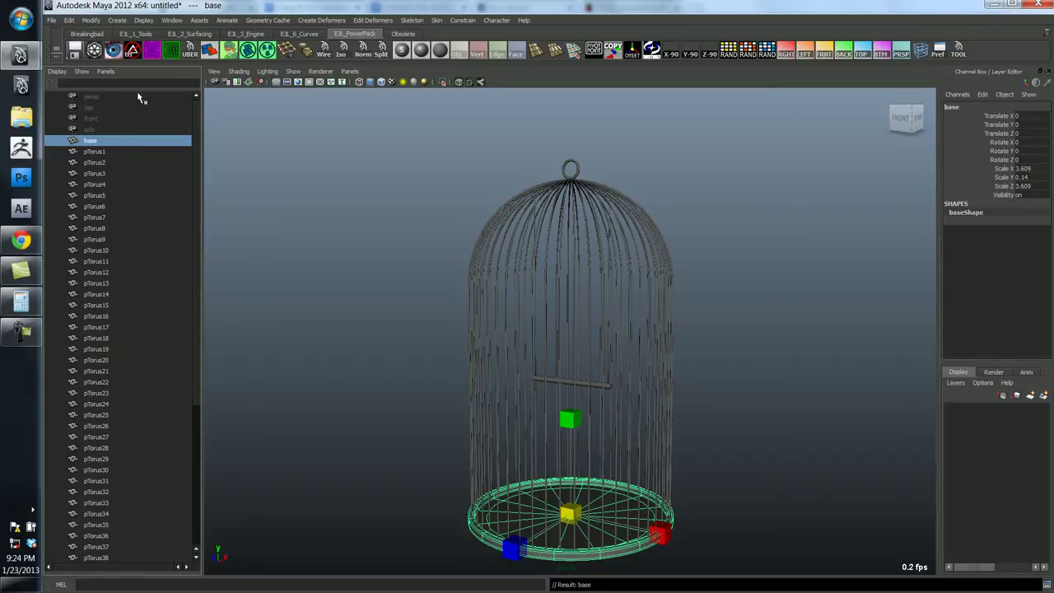
# Rename the first cage bar, pTorus1, as bar.
pyautogui.click(117, 153)
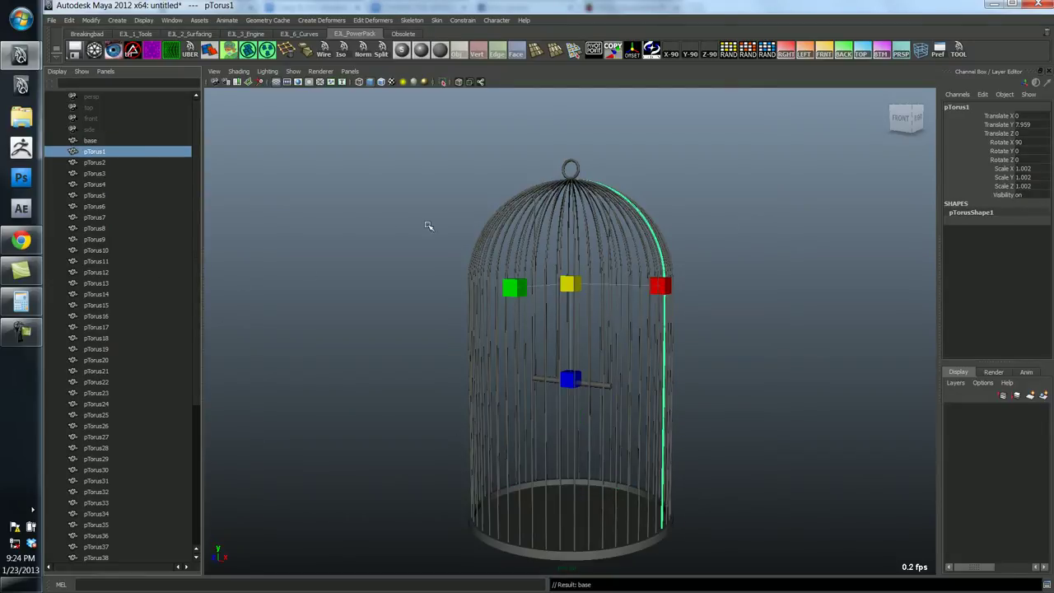
pyautogui.doubleClick(102, 153)
pyautogui.write('bar')
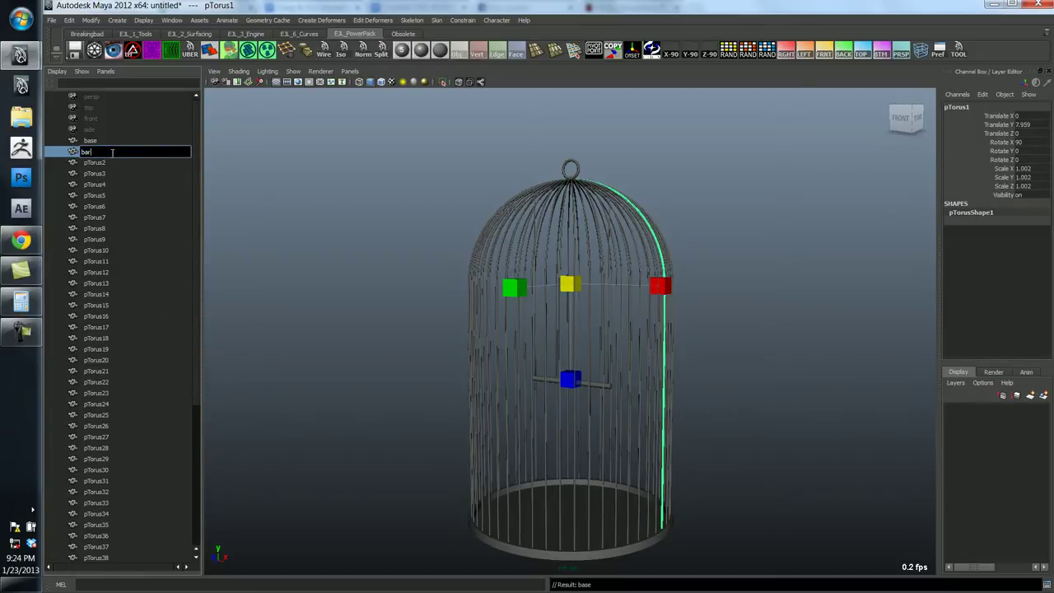
pyautogui.click(106, 186)
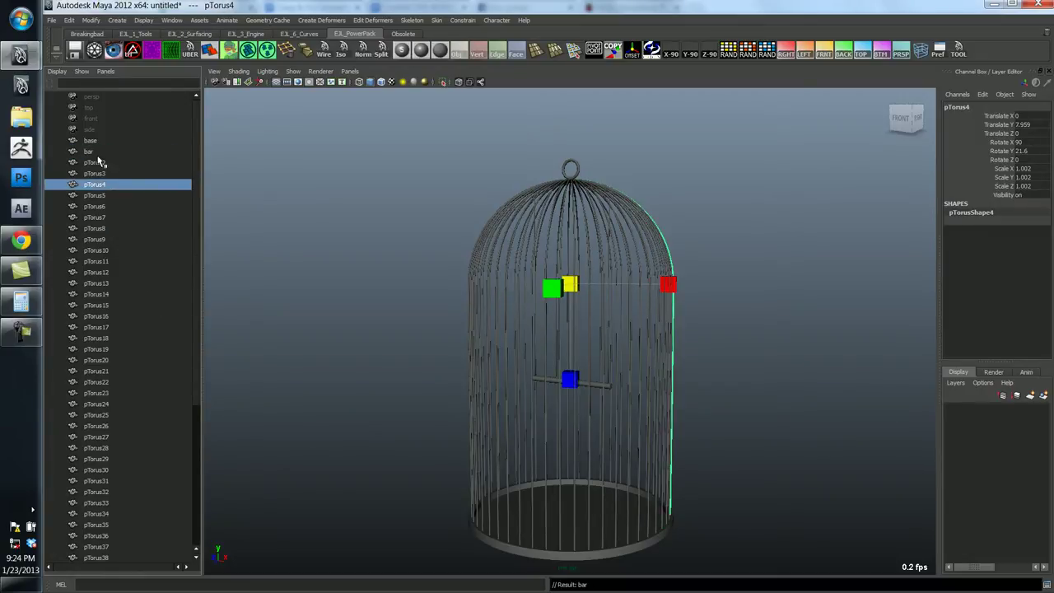
# Rename the first cage bar as sdasdasd.
pyautogui.doubleClick(99, 153)
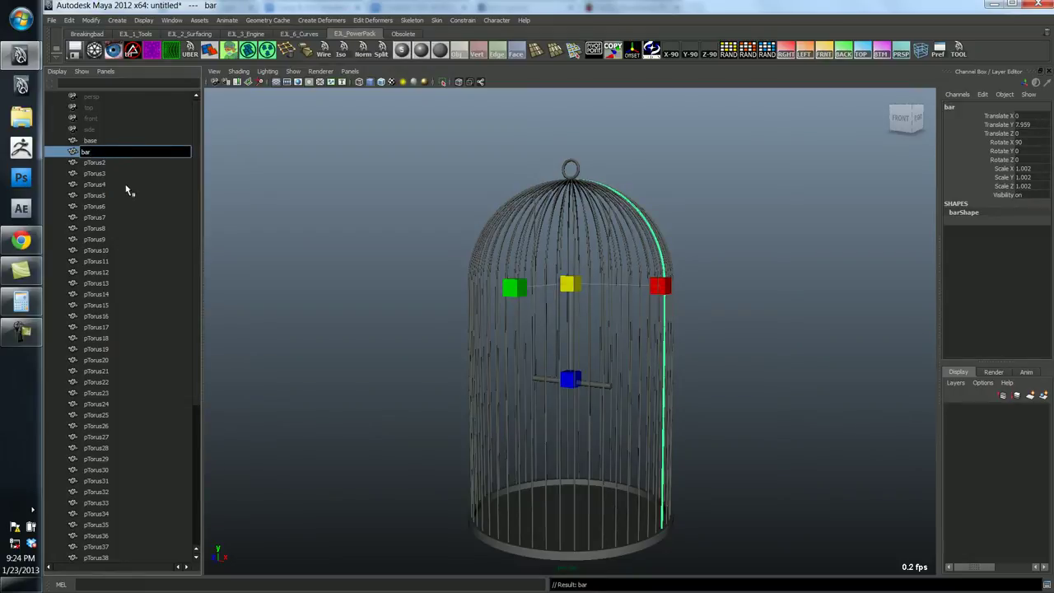
pyautogui.click(130, 188)
pyautogui.click(105, 152)
pyautogui.click(959, 107)
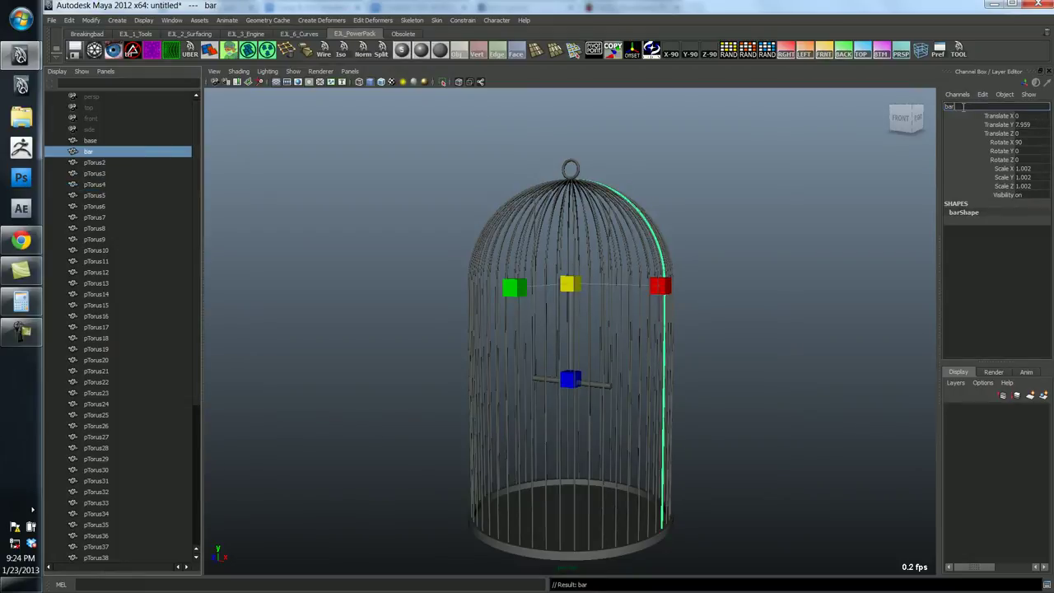
pyautogui.write('sdasdasd')
pyautogui.press('Return')
pyautogui.click(835, 214)
pyautogui.click(96, 154)
pyautogui.doubleClick(97, 153)
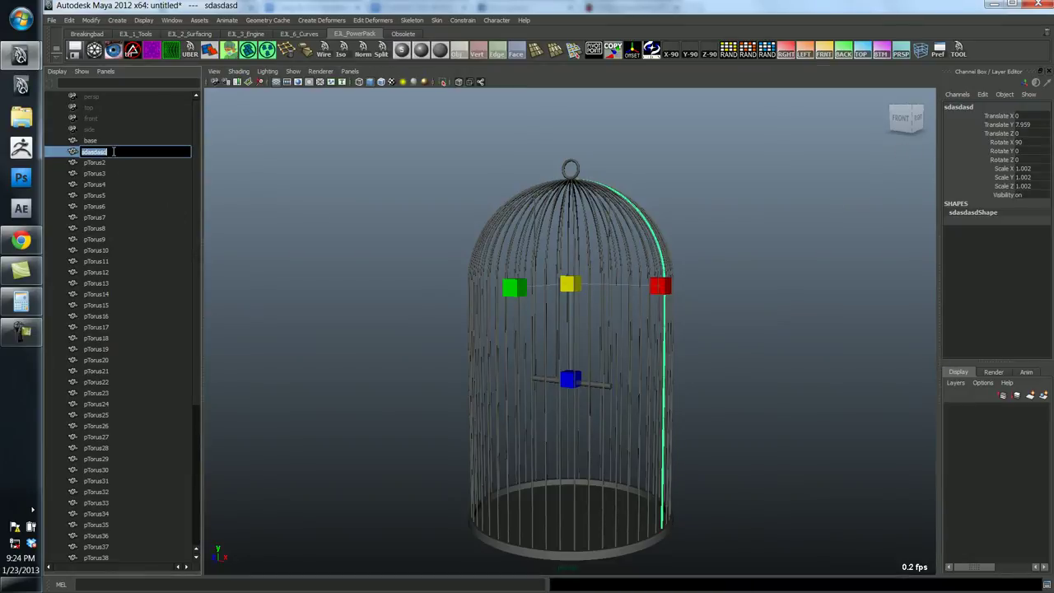
pyautogui.press('Return')
pyautogui.press('F9')
pyautogui.press('r')
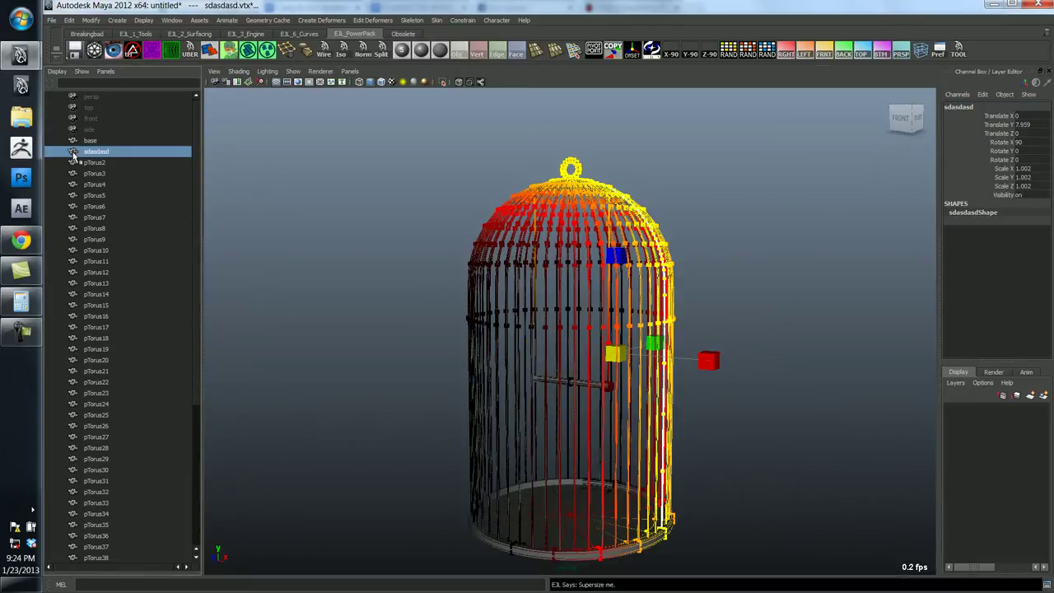
pyautogui.press('b')
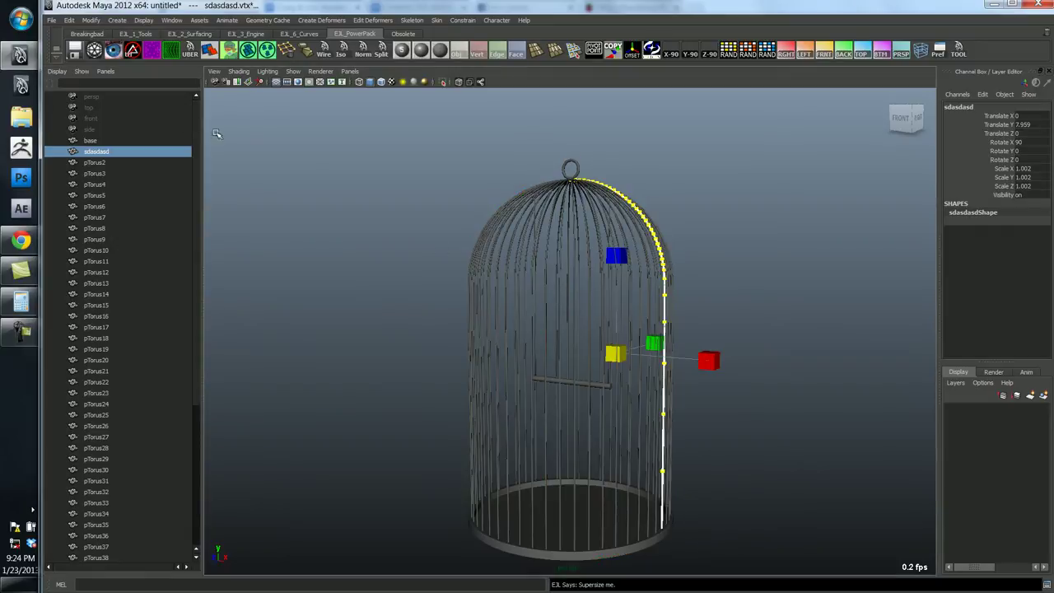
pyautogui.rightClick(105, 157)
pyautogui.click(91, 154)
# Rename the sdasdasd bar as bar_1.
pyautogui.doubleClick(100, 152)
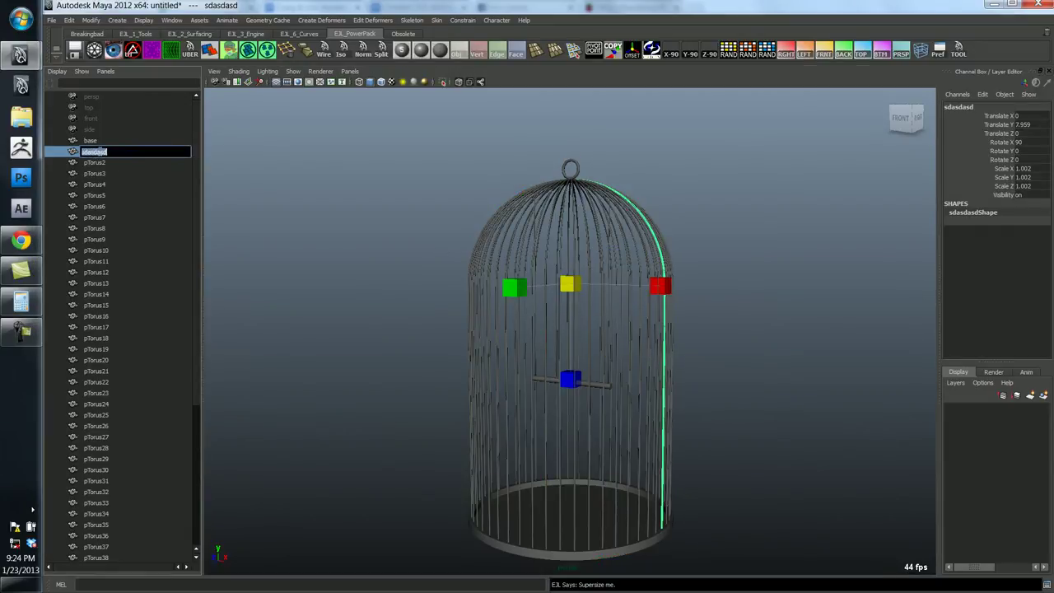
pyautogui.write('bar_1')
pyautogui.press('Return')
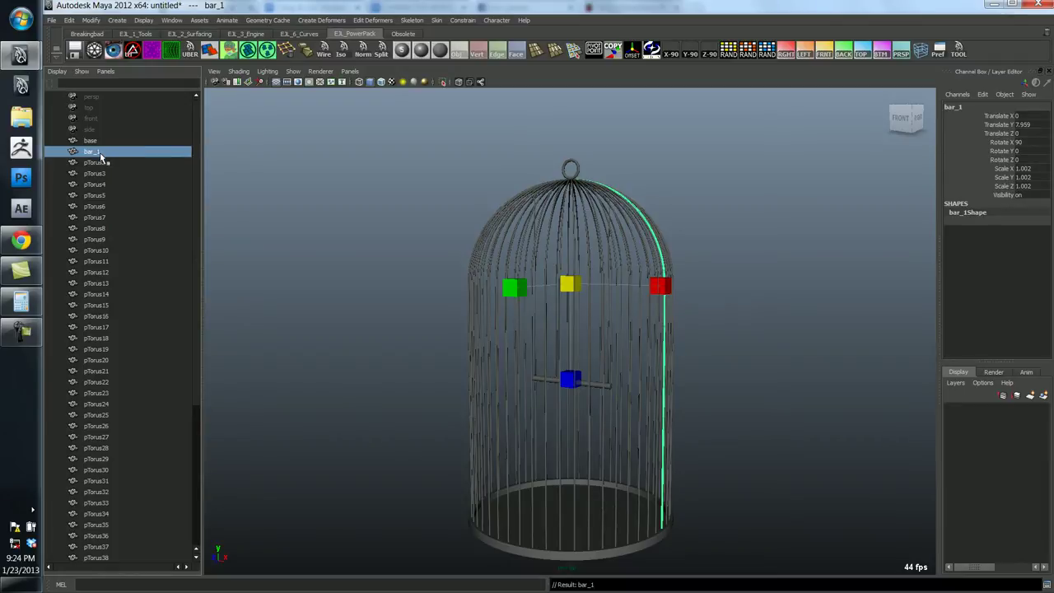
# Show the Status Line above the shelf and check the mode choices of its input box.
pyautogui.scroll(-1, 94, 281)
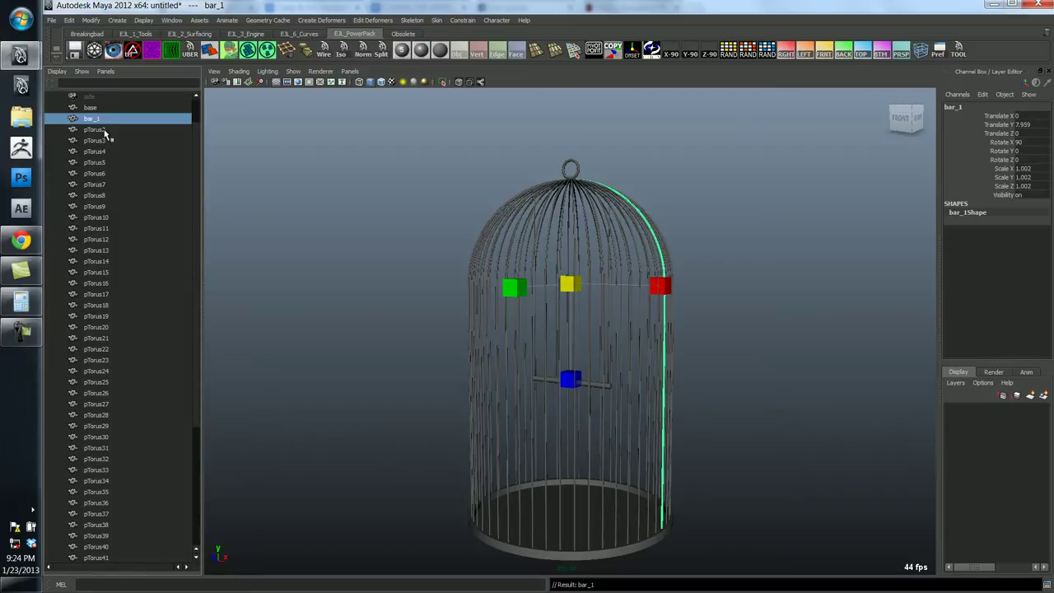
pyautogui.press('space')
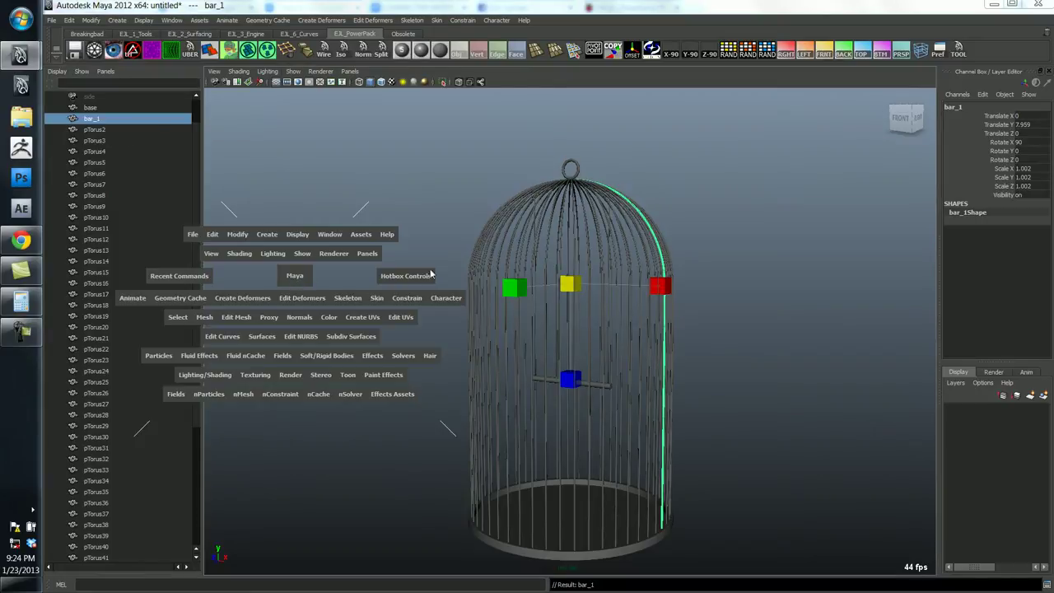
pyautogui.moveTo(491, 257); pyautogui.dragTo(516, 244)
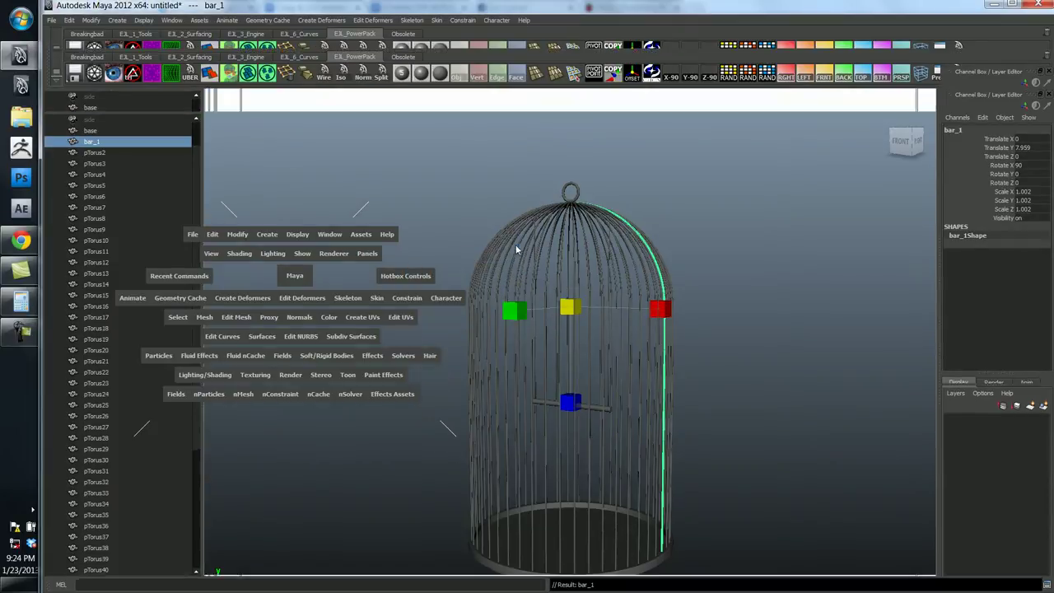
pyautogui.click(583, 34)
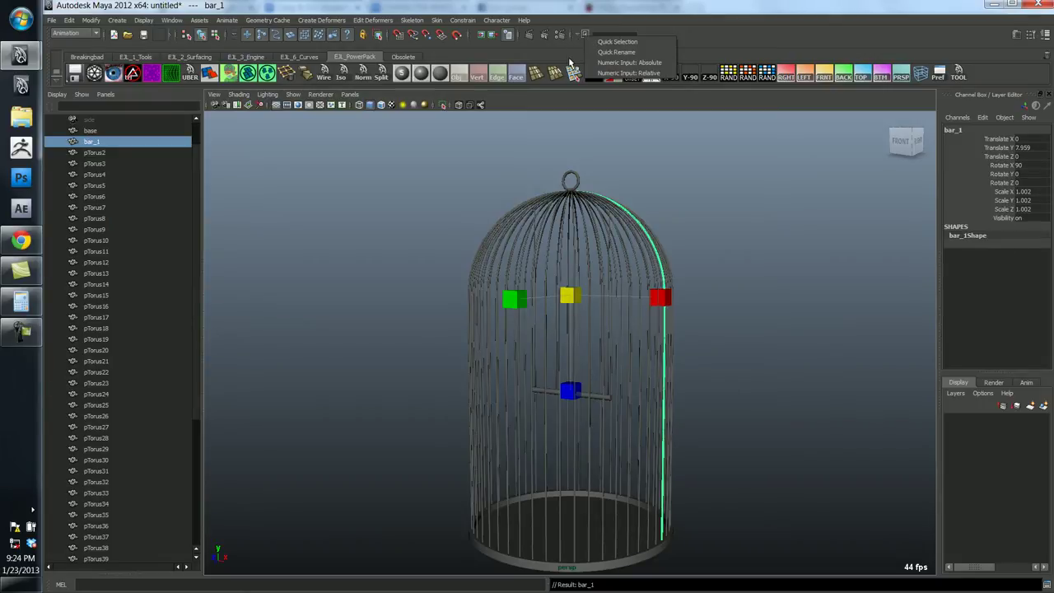
pyautogui.click(387, 179)
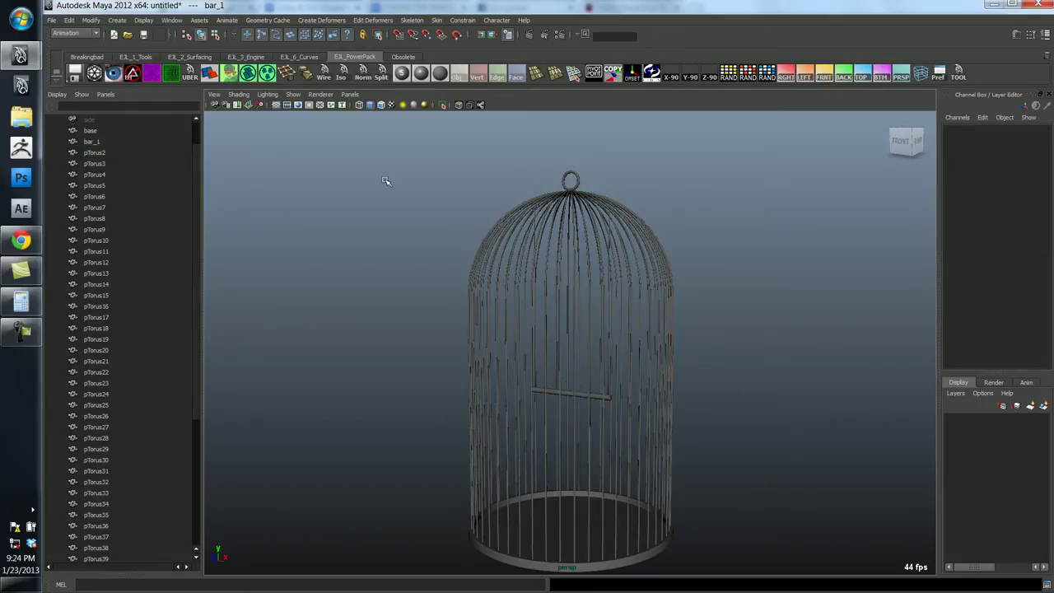
# Select every object from bar_1 through pTorus51 and try to rename them all as bar_ through the Status Line input box.
pyautogui.click(90, 141)
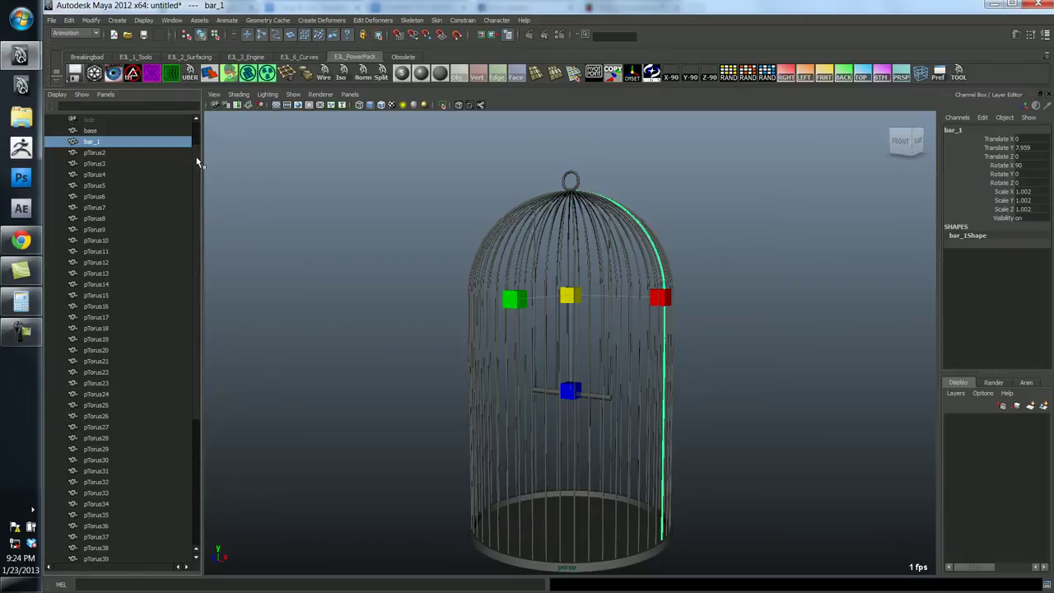
pyautogui.scroll(-2, 197, 161)
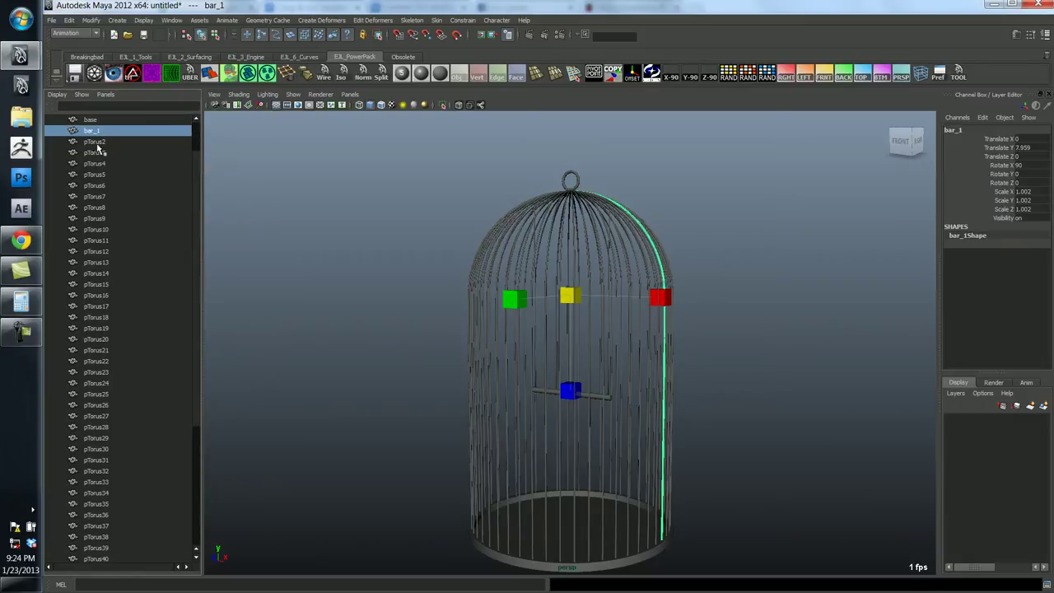
pyautogui.scroll(-5, 200, 198)
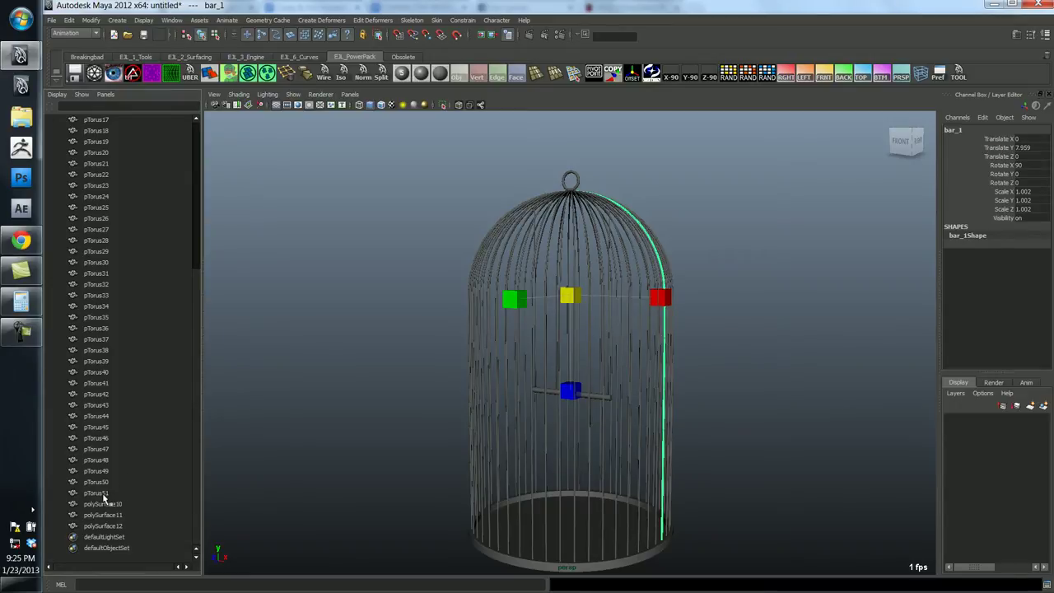
pyautogui.keyDown('shift'); pyautogui.click(96, 492); pyautogui.keyUp('shift')
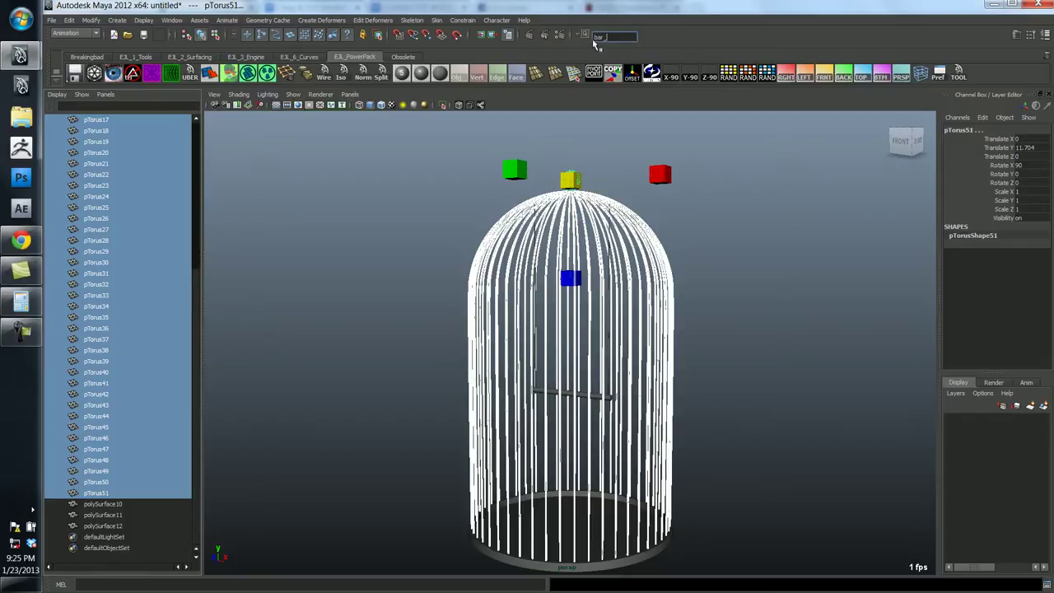
pyautogui.press('Return')
# Switch the input box to Quick Rename and batch-rename all selected bars with the base name bar_.
pyautogui.click(586, 36)
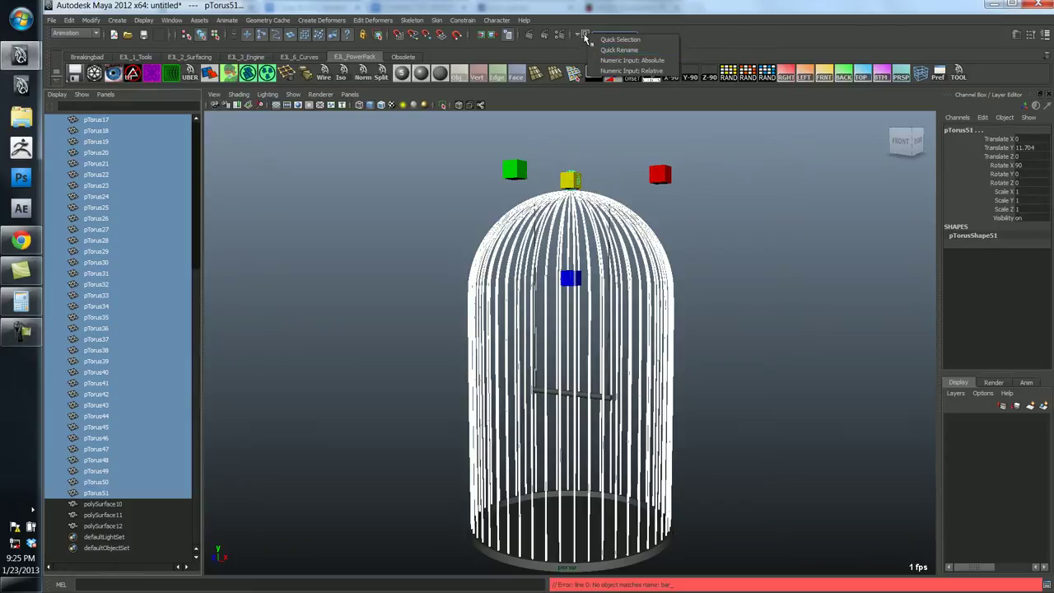
pyautogui.click(618, 51)
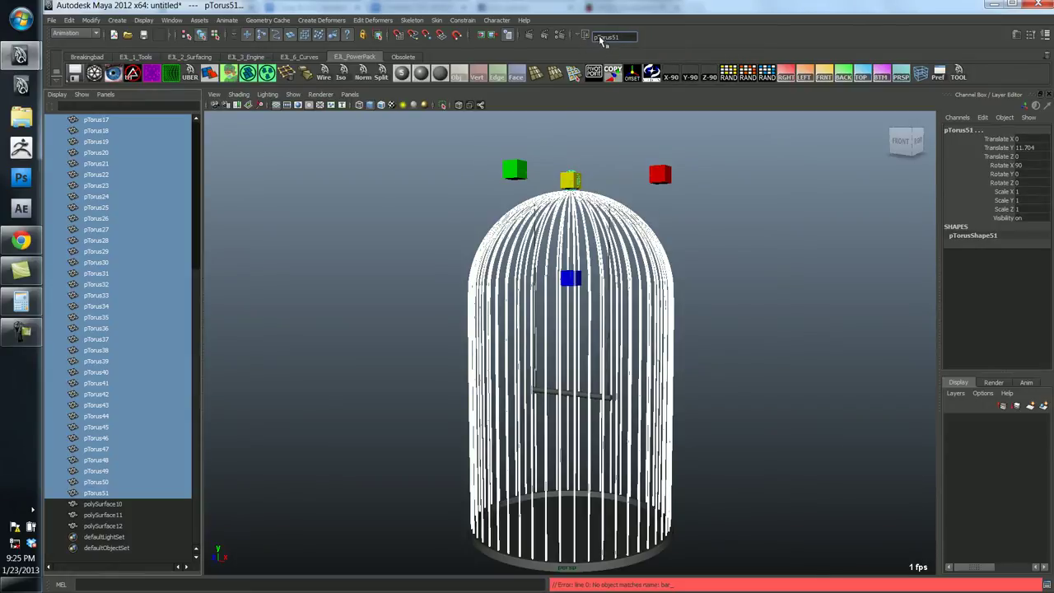
pyautogui.click(585, 35)
pyautogui.click(621, 50)
pyautogui.click(584, 36)
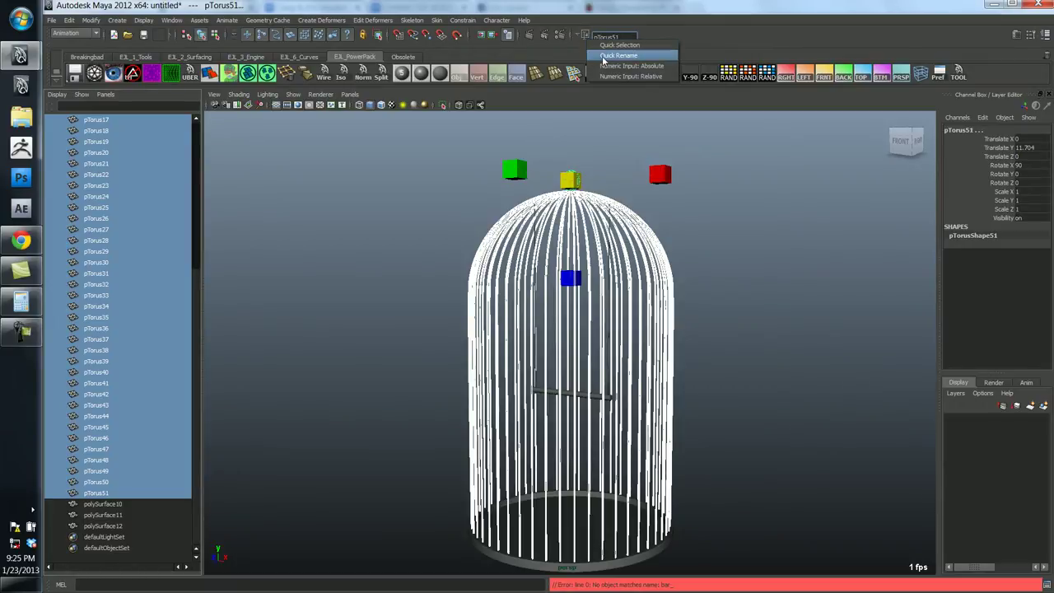
pyautogui.click(604, 59)
pyautogui.moveTo(629, 37); pyautogui.dragTo(577, 37)
pyautogui.write('bar')
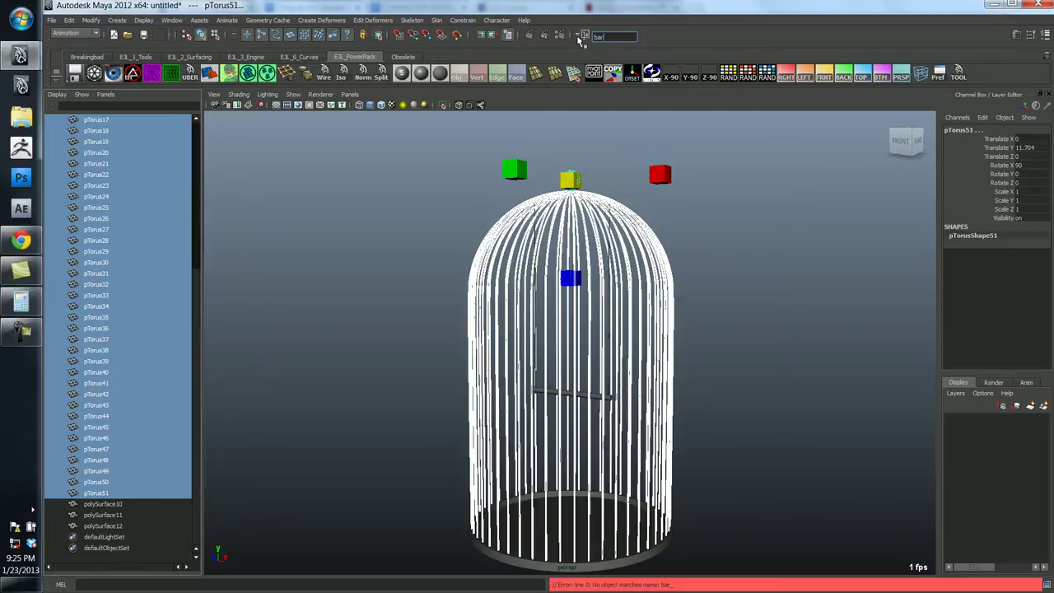
pyautogui.write('_')
pyautogui.press('Return')
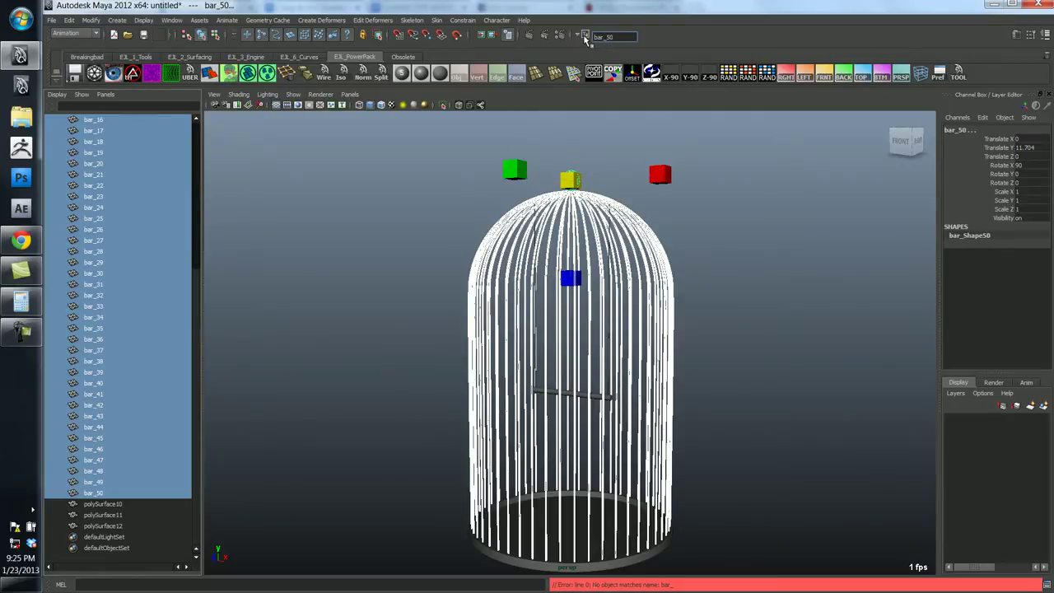
# Batch-rename the selected bars once more with the base name bar_ and review their numbering from the start of the list.
pyautogui.click(584, 38)
pyautogui.click(707, 38)
pyautogui.moveTo(616, 38); pyautogui.dragTo(605, 39)
pyautogui.click(621, 39)
pyautogui.write('100')
pyautogui.press('Return')
pyautogui.moveTo(201, 344); pyautogui.dragTo(190, 209)
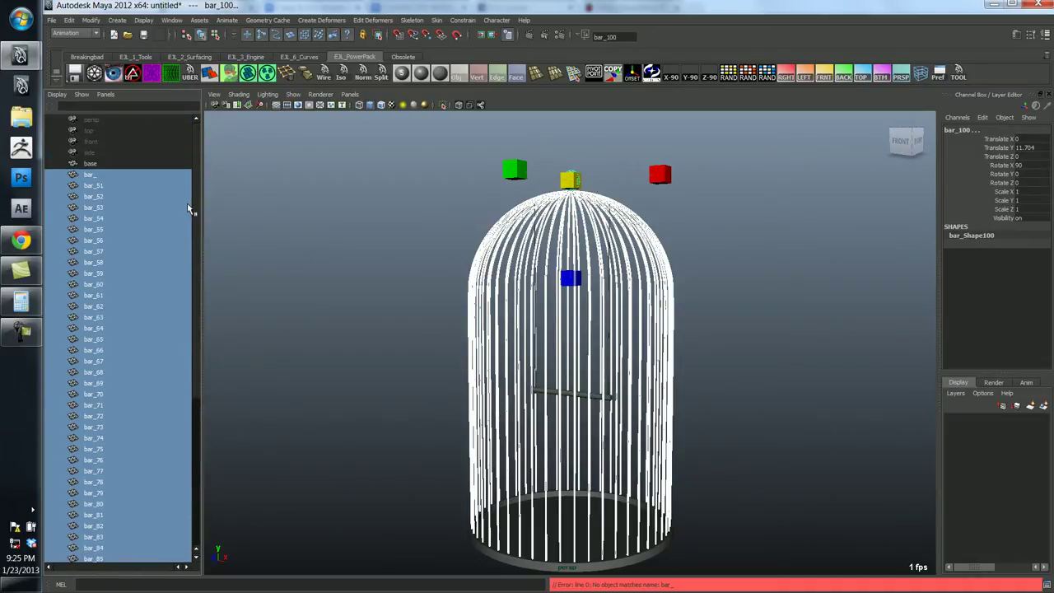
# Reselect the bars from bar_ through bar_100, batch-rename them with the base name bar_1 and check the numbering.
pyautogui.click(106, 175)
pyautogui.moveTo(198, 169); pyautogui.dragTo(201, 311)
pyautogui.keyDown('shift'); pyautogui.click(103, 492); pyautogui.keyUp('shift')
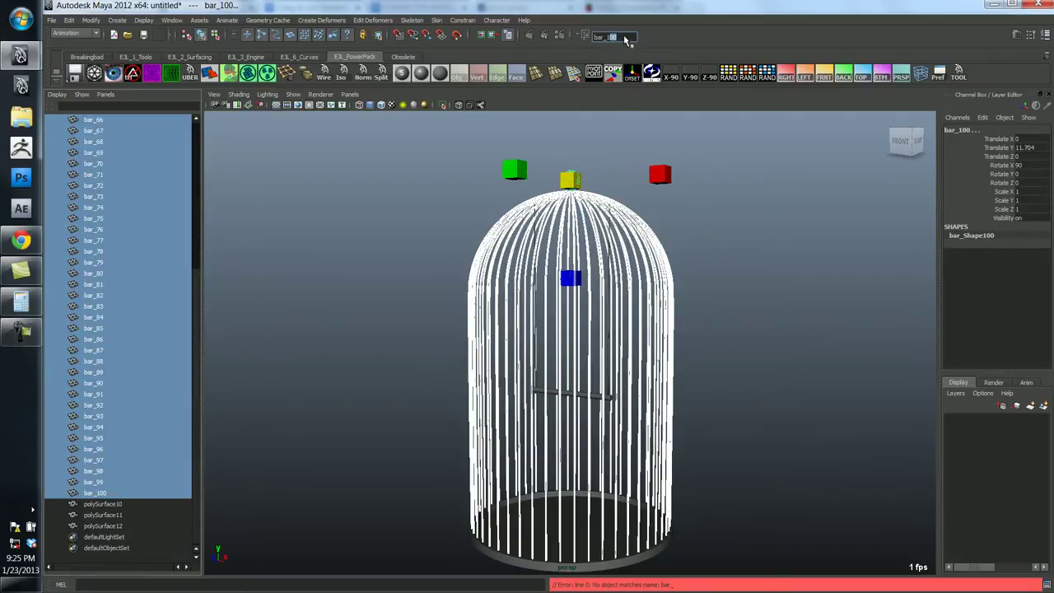
pyautogui.write('50')
pyautogui.press('Return')
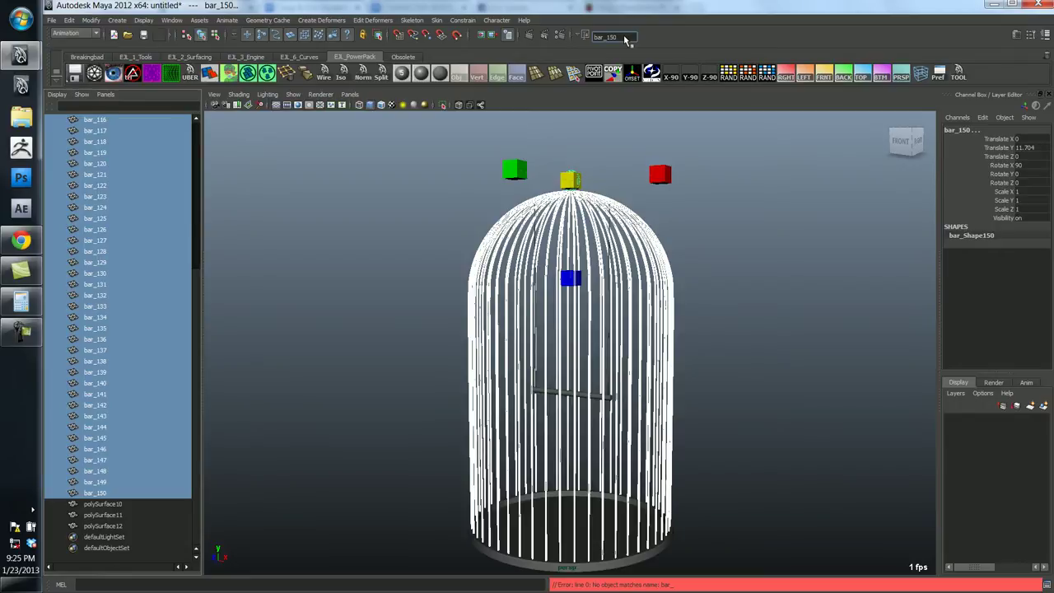
pyautogui.scroll(6, 111, 400)
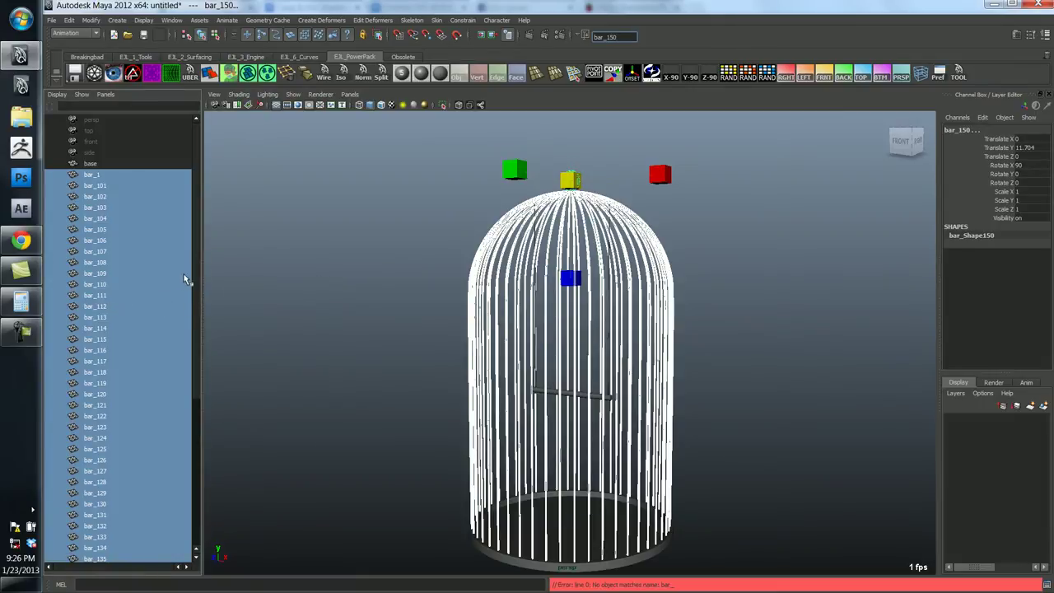
# Batch-rename the selected bars with the base name happy_.
pyautogui.hotkey('ctrl', 'z')
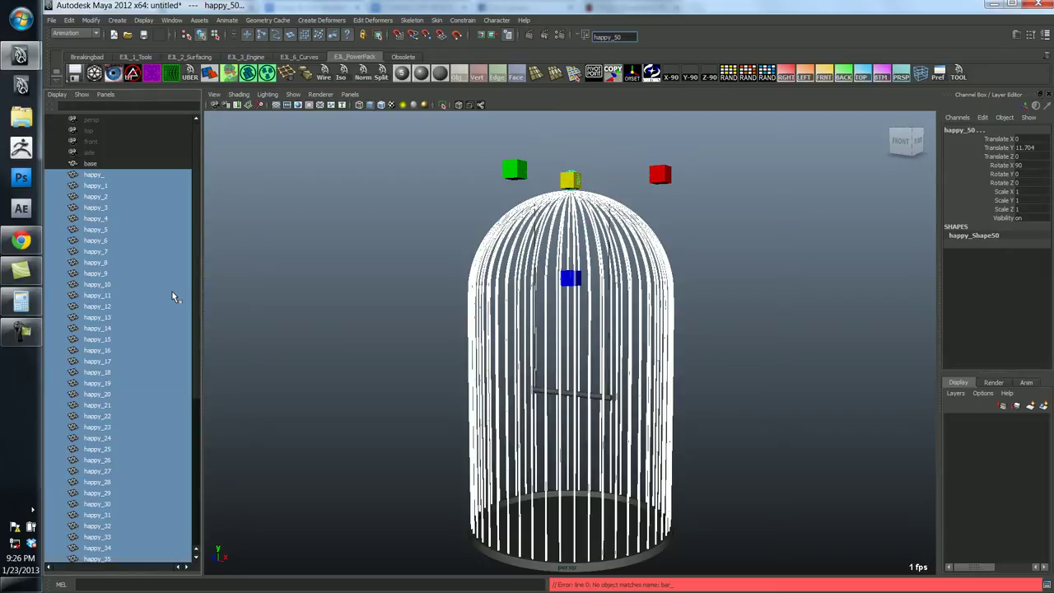
pyautogui.click(602, 39)
# Reselect the objects from happy_ through happy_50, batch-rename them as bar_1 through bar_51 and check the numbering.
pyautogui.moveTo(197, 379)
pyautogui.mouseDown()
pyautogui.moveTo(210, 538)
pyautogui.moveTo(202, 391)
pyautogui.mouseUp()
pyautogui.click(95, 165)
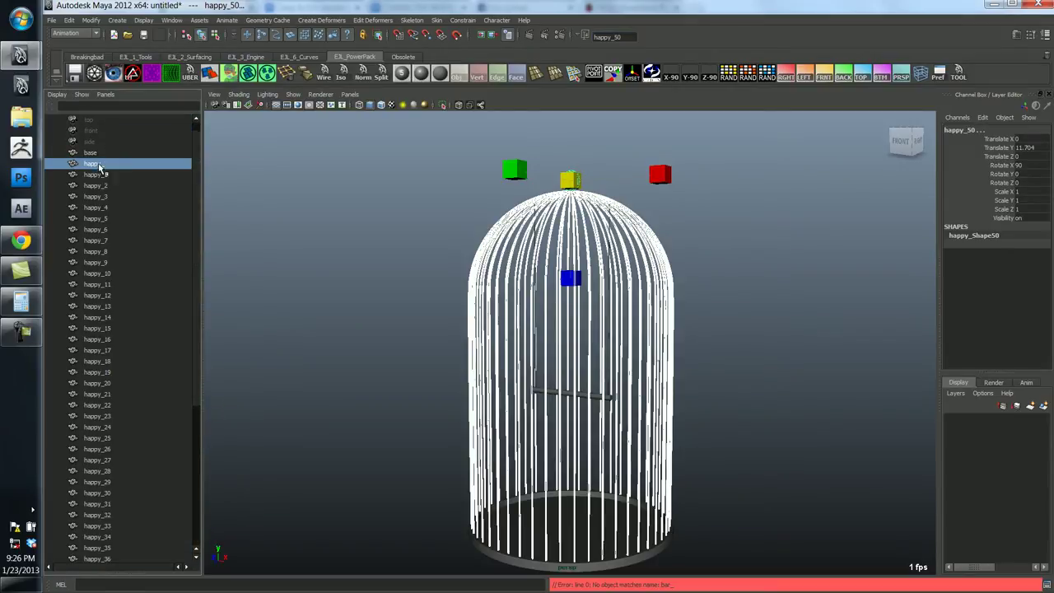
pyautogui.moveTo(195, 186); pyautogui.dragTo(204, 328)
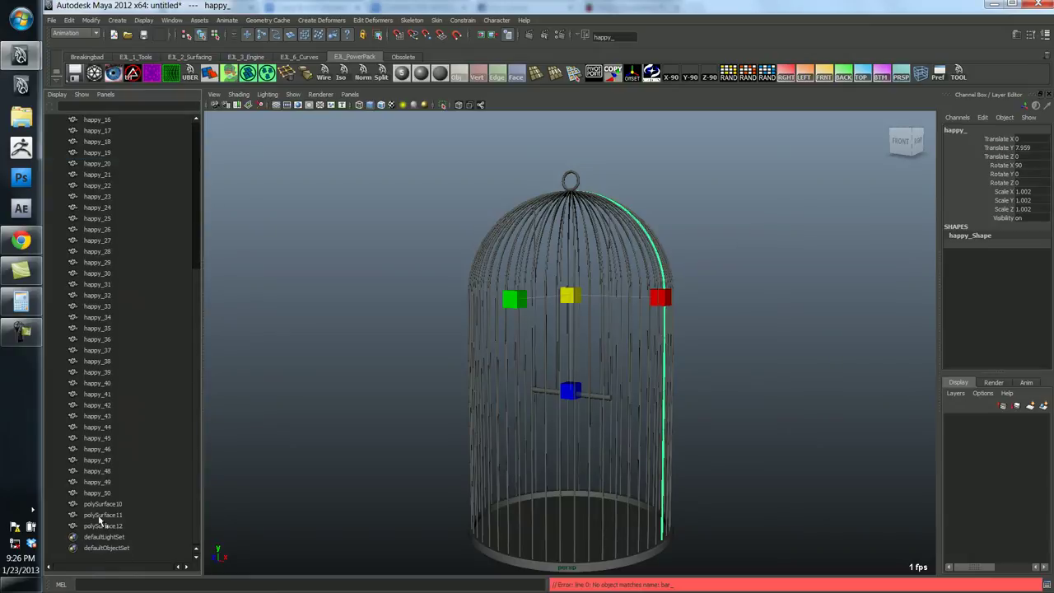
pyautogui.keyDown('shift'); pyautogui.click(110, 494); pyautogui.keyUp('shift')
pyautogui.moveTo(622, 37); pyautogui.dragTo(590, 33)
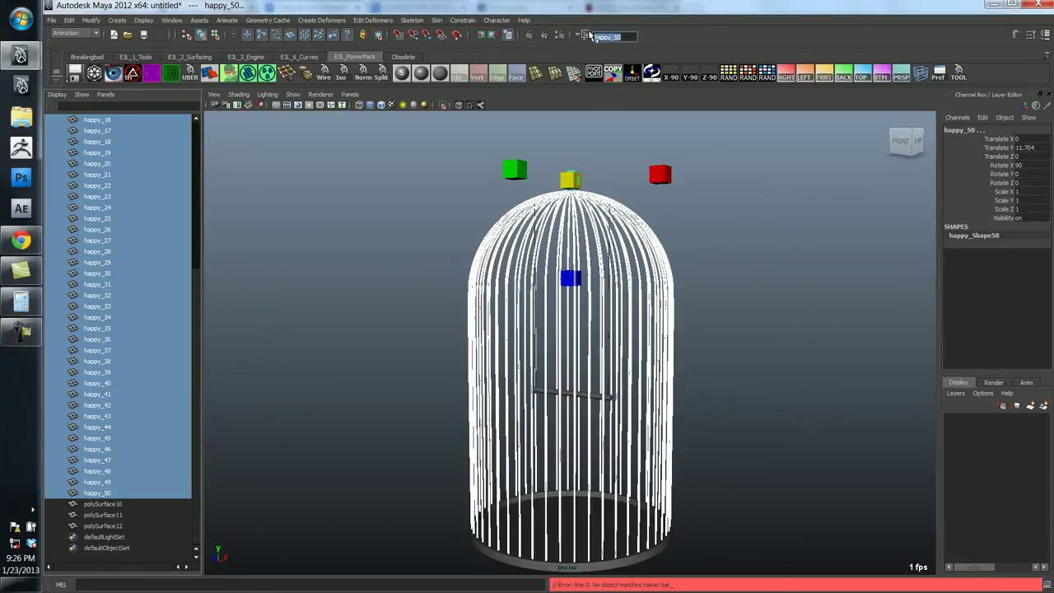
pyautogui.write('bar_51')
pyautogui.press('Return')
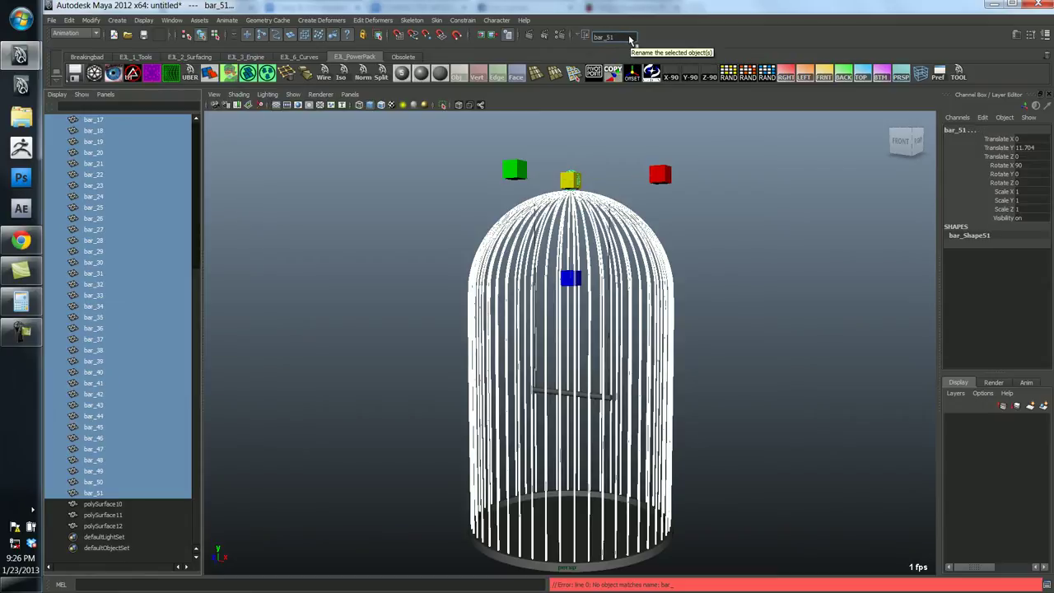
pyautogui.moveTo(195, 491); pyautogui.dragTo(195, 316)
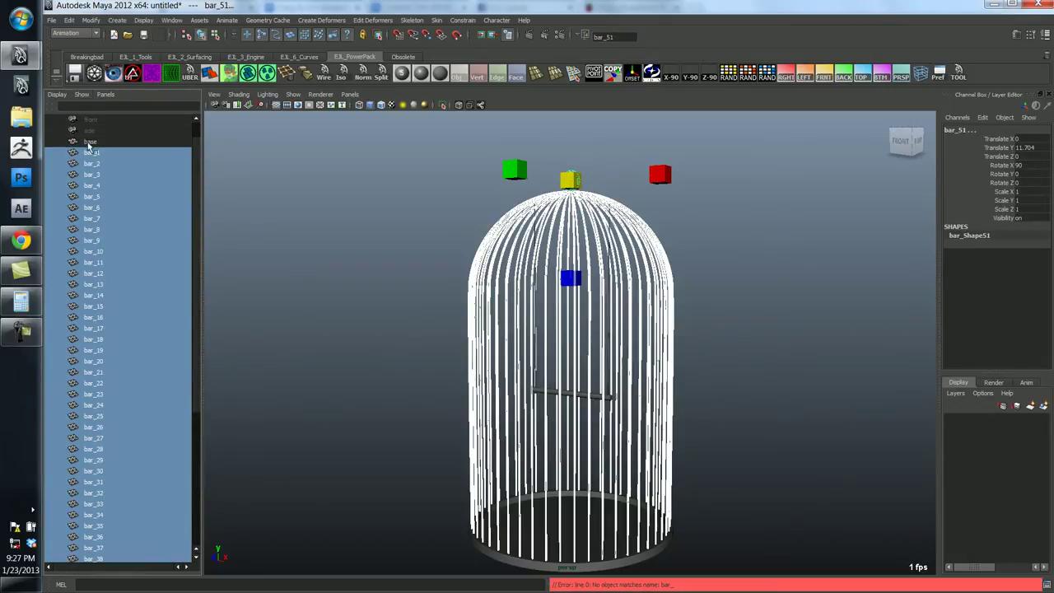
pyautogui.moveTo(199, 170); pyautogui.dragTo(200, 322)
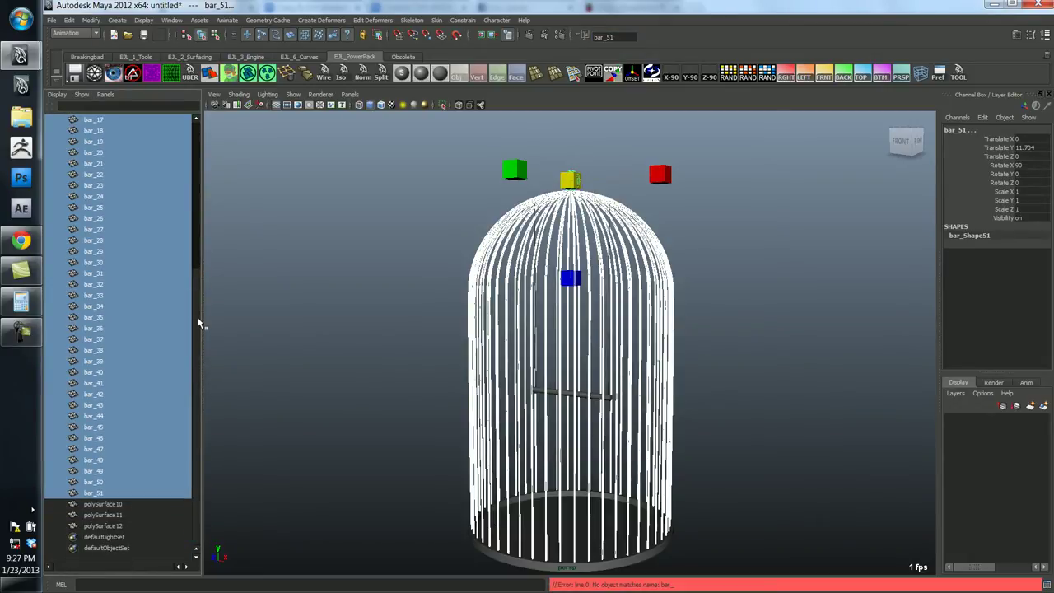
# Rename bar_51, the loop at the very top of the cage, as ring.
pyautogui.click(103, 492)
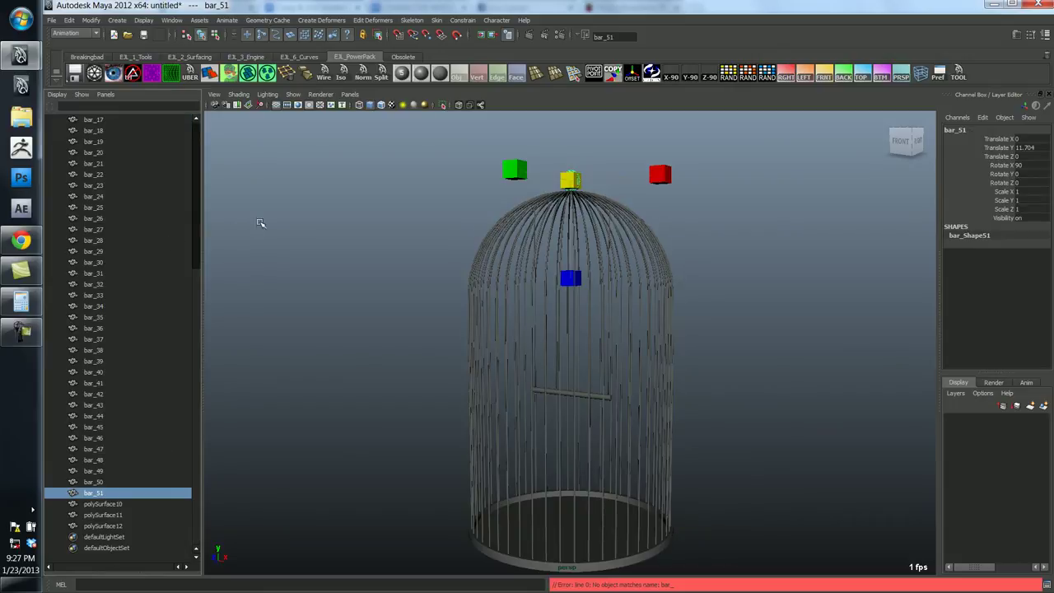
pyautogui.keyDown('alt'); pyautogui.moveTo(326, 180); pyautogui.dragTo(542, 362); pyautogui.keyUp('alt')
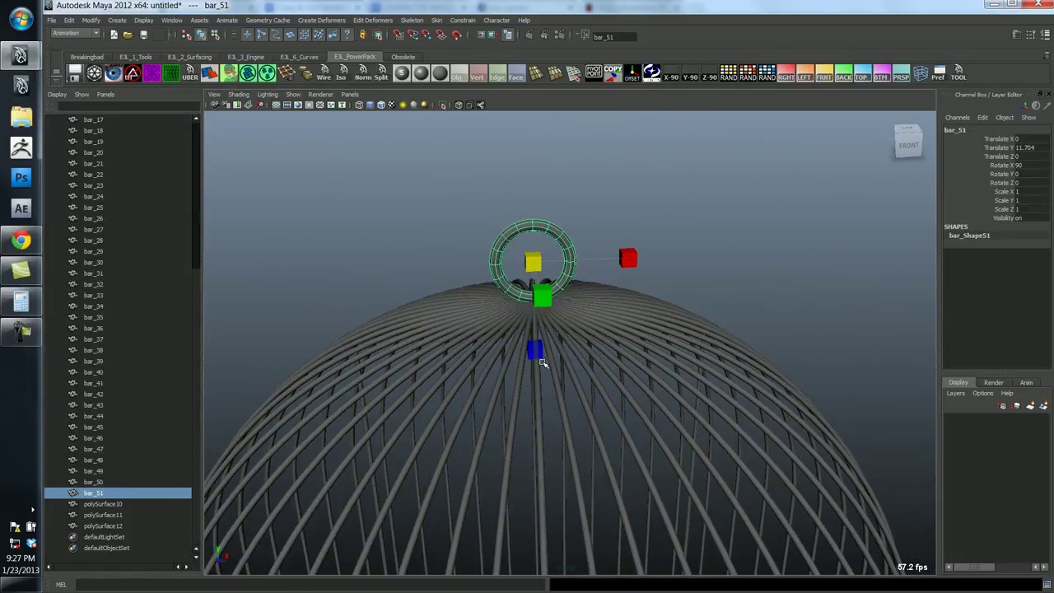
pyautogui.doubleClick(97, 492)
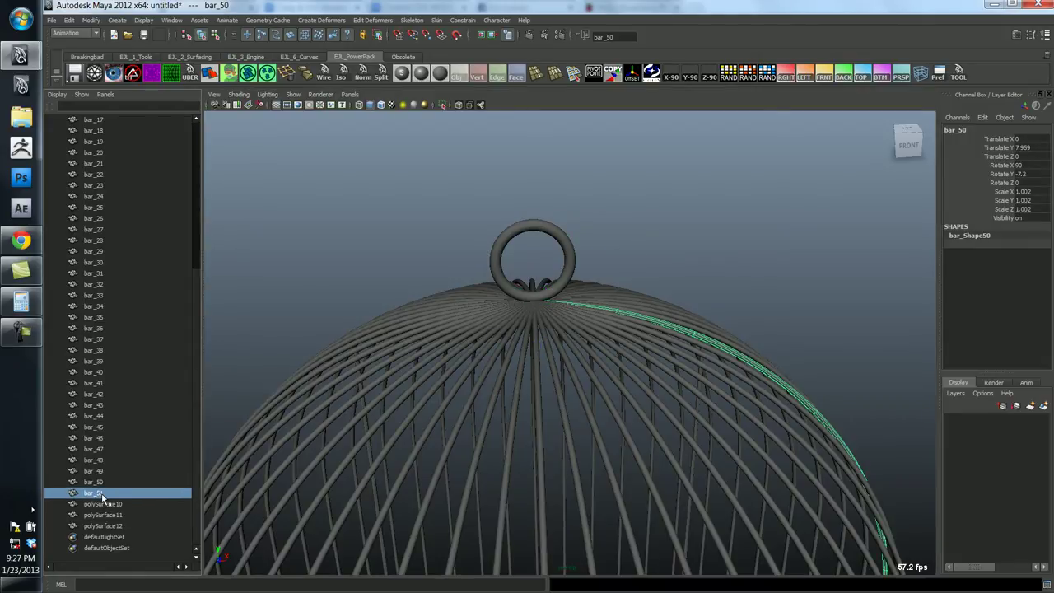
pyautogui.press('End')
pyautogui.write('ring')
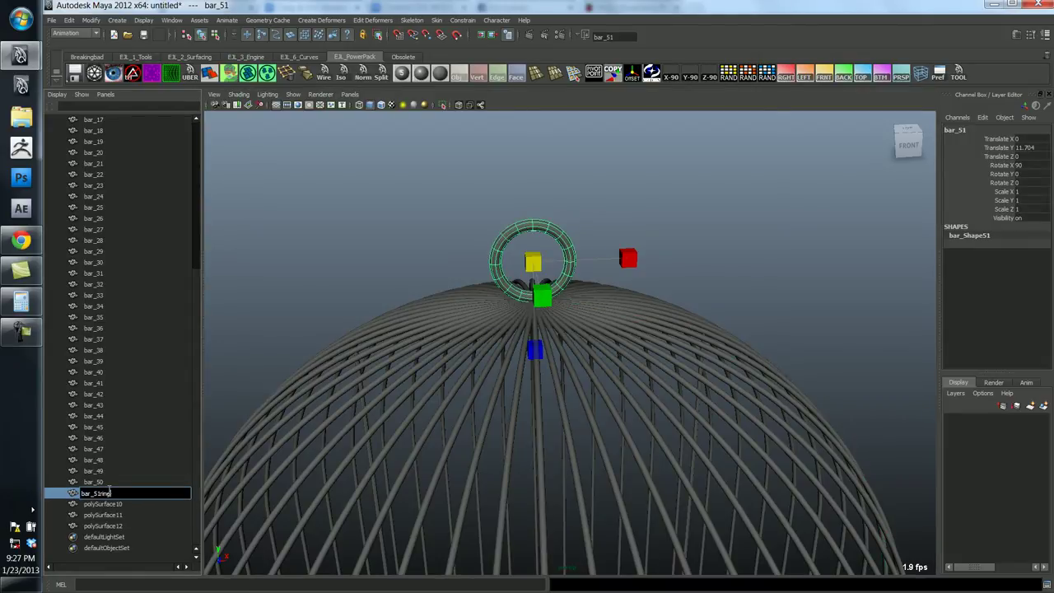
pyautogui.write('ring')
pyautogui.press('Return')
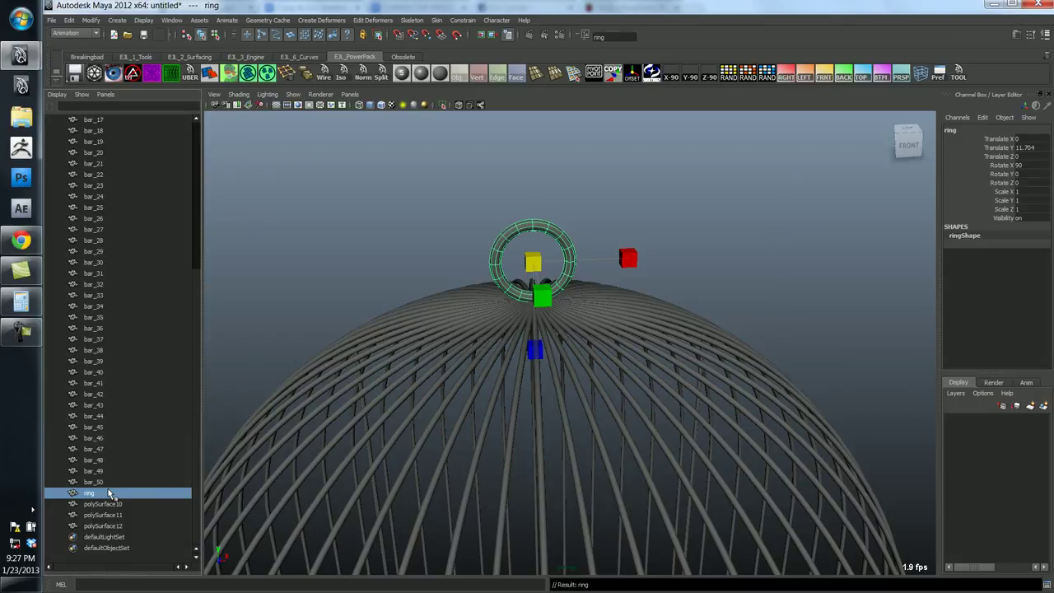
# Identify polySurface10 in the model and rename this horizontal rod as perch.
pyautogui.click(103, 503)
pyautogui.keyDown('alt'); pyautogui.moveTo(437, 422); pyautogui.dragTo(534, 362, button='right'); pyautogui.keyUp('alt')
pyautogui.keyDown('alt'); pyautogui.moveTo(539, 556); pyautogui.dragTo(539, 386, button='middle'); pyautogui.keyUp('alt')
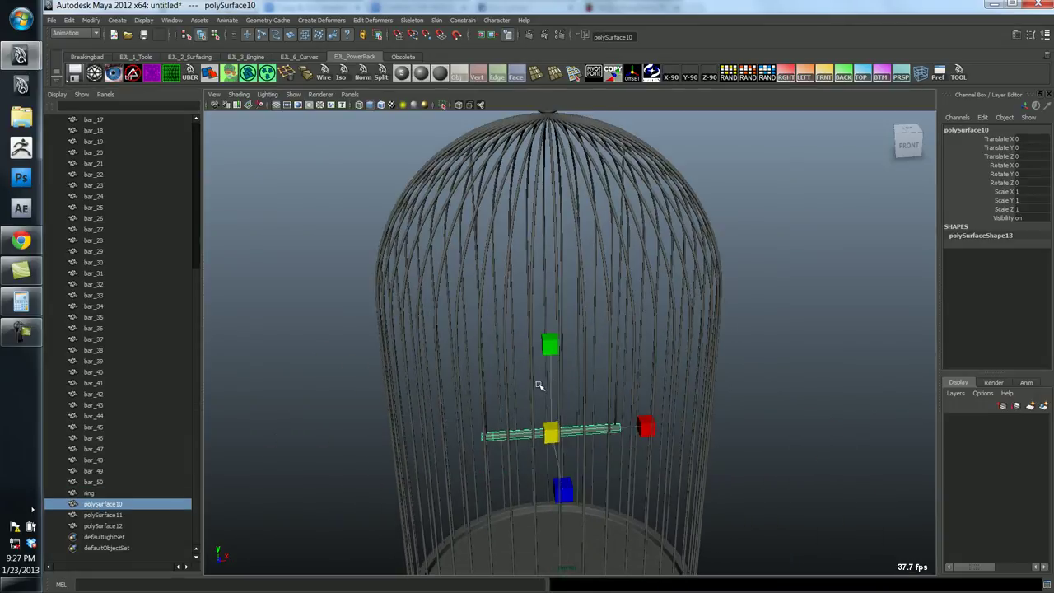
pyautogui.keyDown('alt'); pyautogui.moveTo(538, 387); pyautogui.dragTo(486, 417); pyautogui.keyUp('alt')
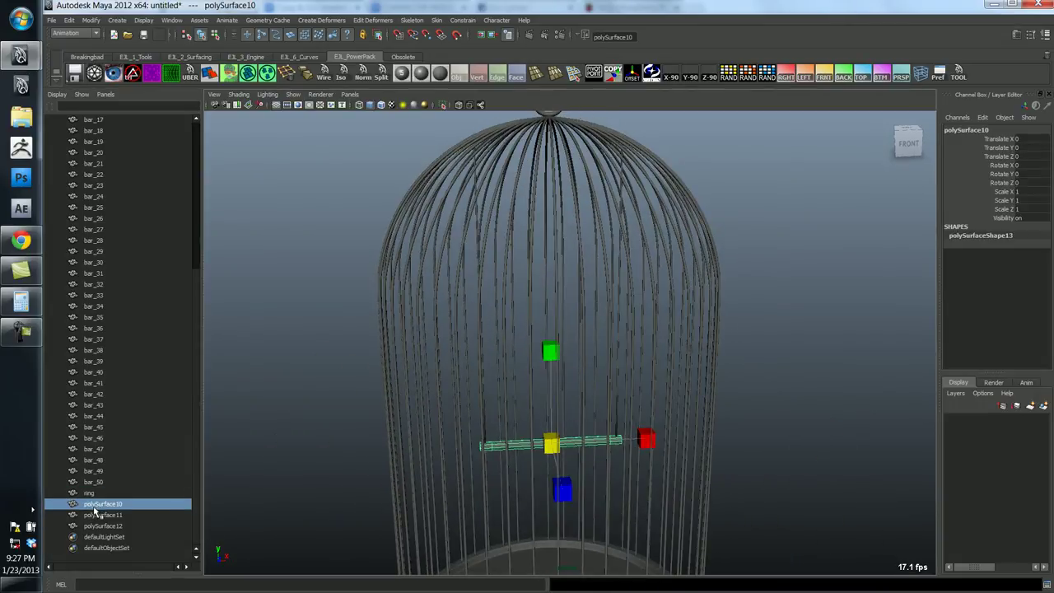
pyautogui.doubleClick(105, 503)
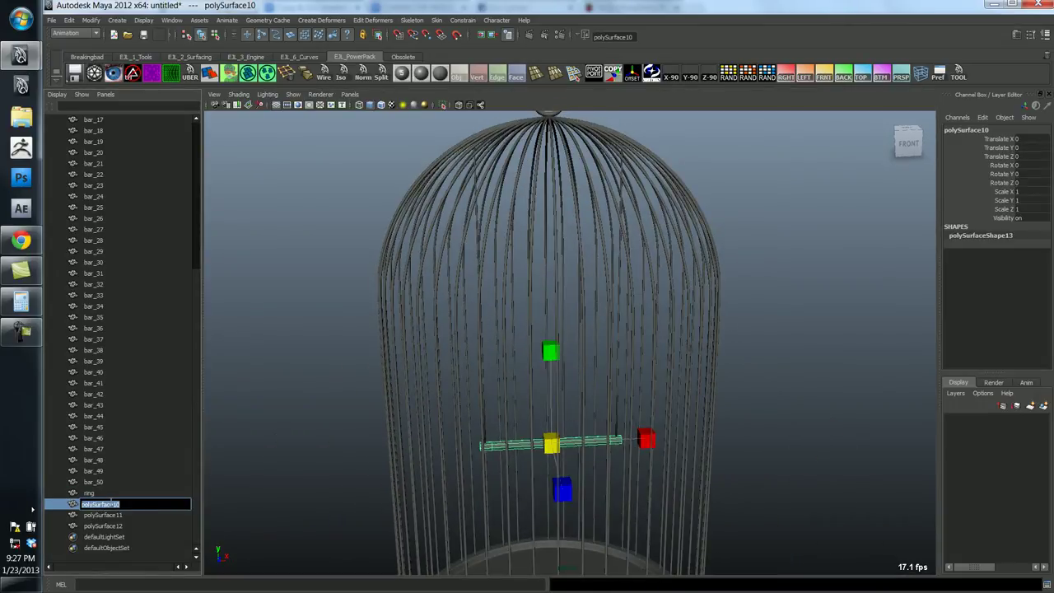
pyautogui.write('perch')
pyautogui.press('Return')
# Rename the two wires holding the perch, polySurface11 and polySurface12, as perch_wire1 and perch_wire2.
pyautogui.click(116, 515)
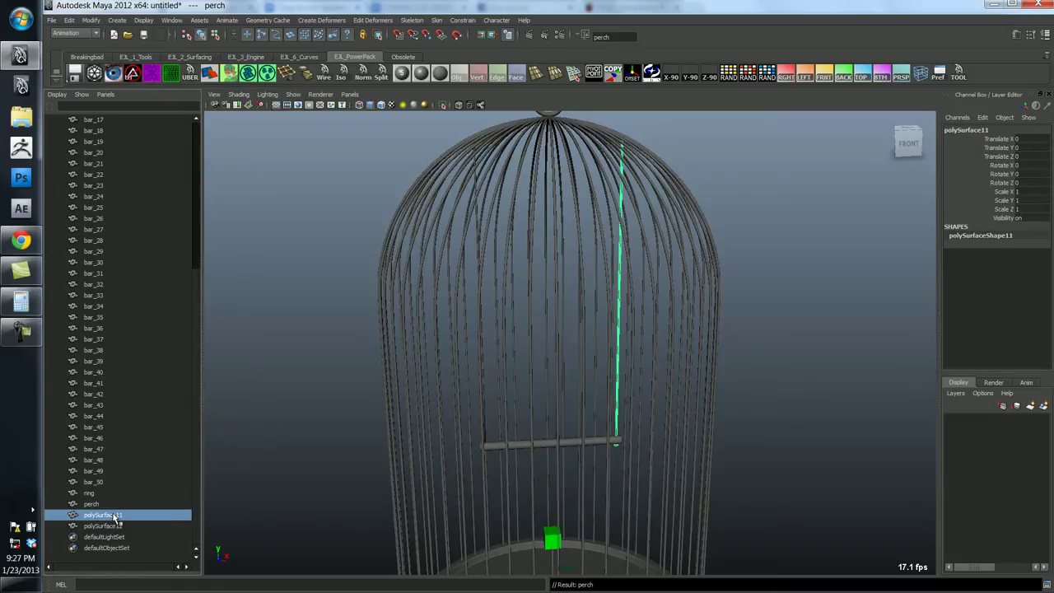
pyautogui.doubleClick(119, 516)
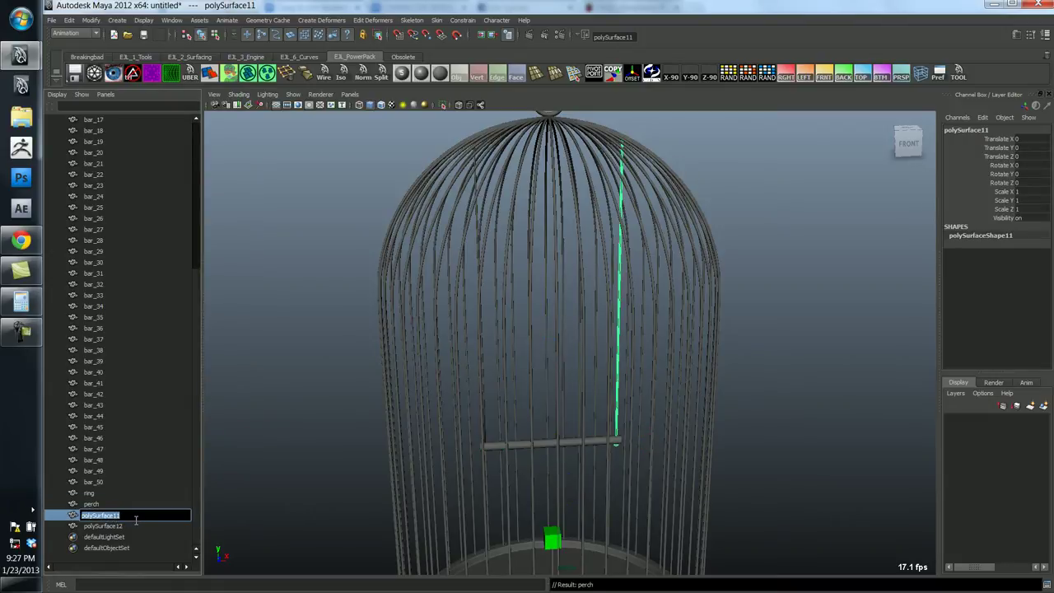
pyautogui.write('perch_wire1')
pyautogui.press('Return')
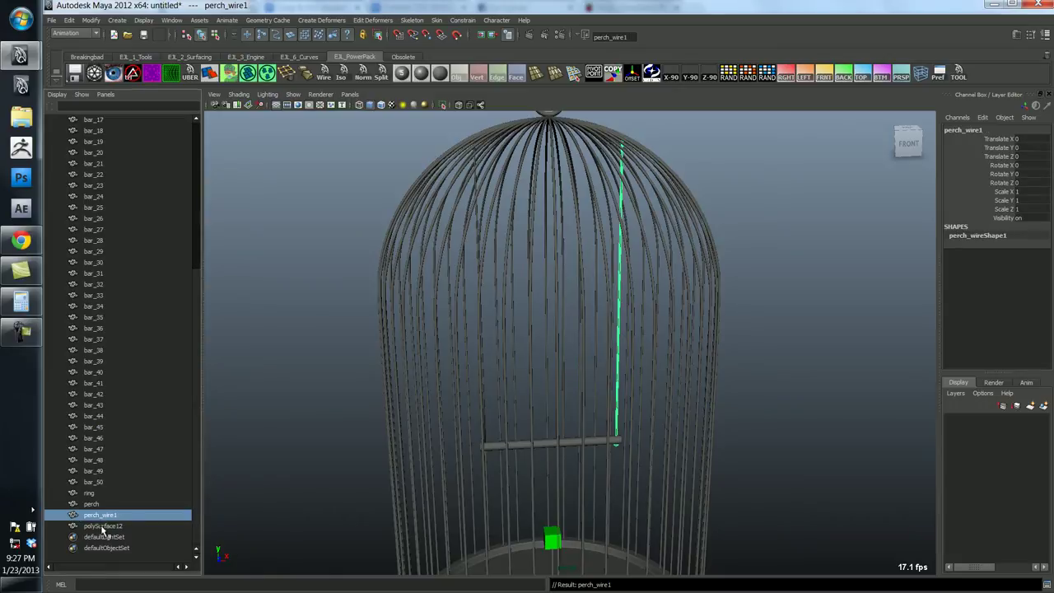
pyautogui.doubleClick(102, 528)
pyautogui.write('perch_wire2')
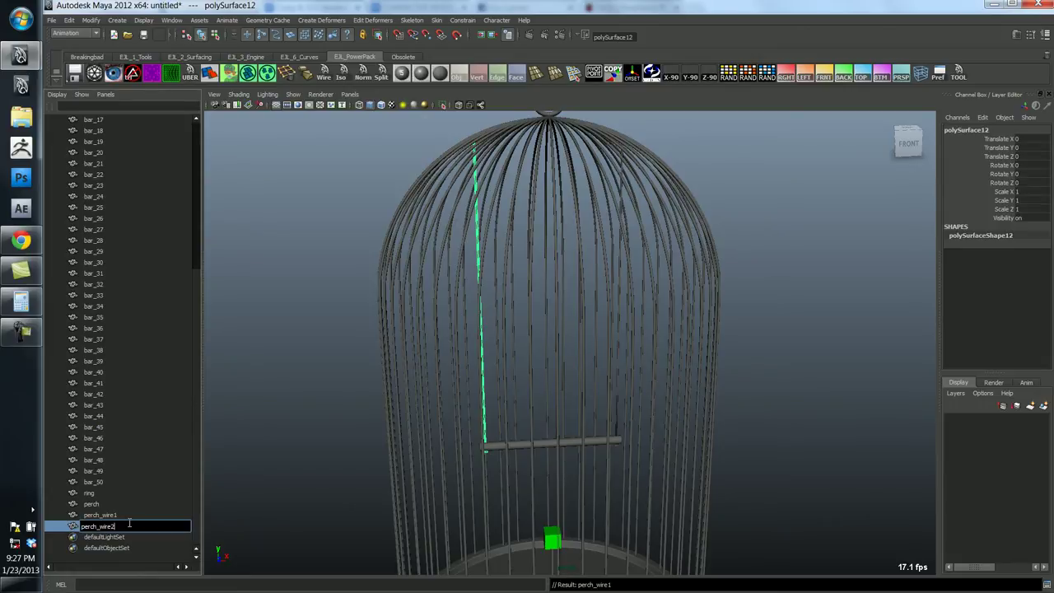
pyautogui.press('Return')
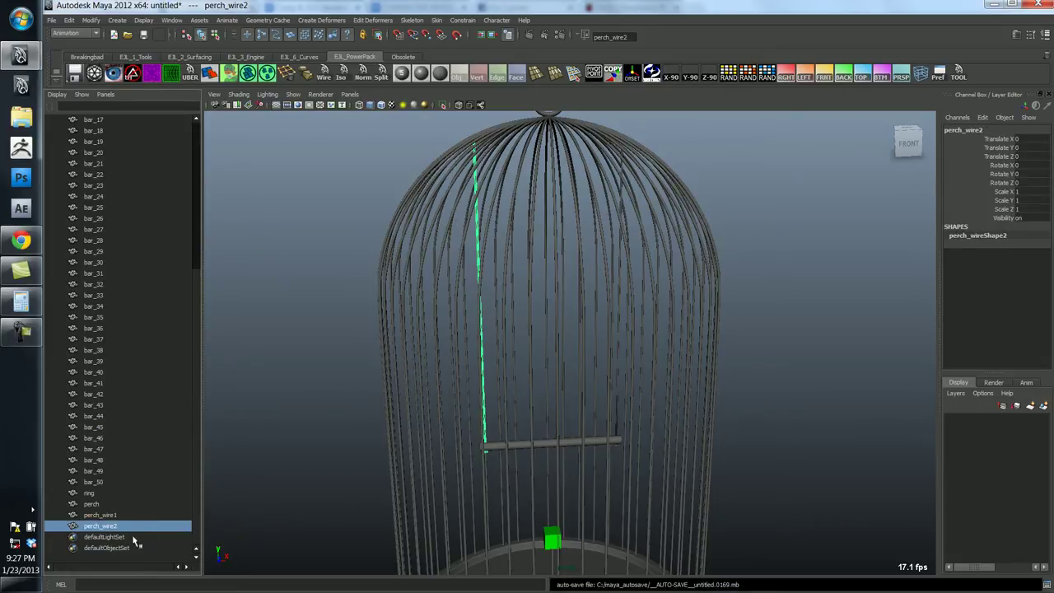
# Review the object names from base through perch_wire2 and examine the whole birdcage from several angles.
pyautogui.scroll(8, 136, 418)
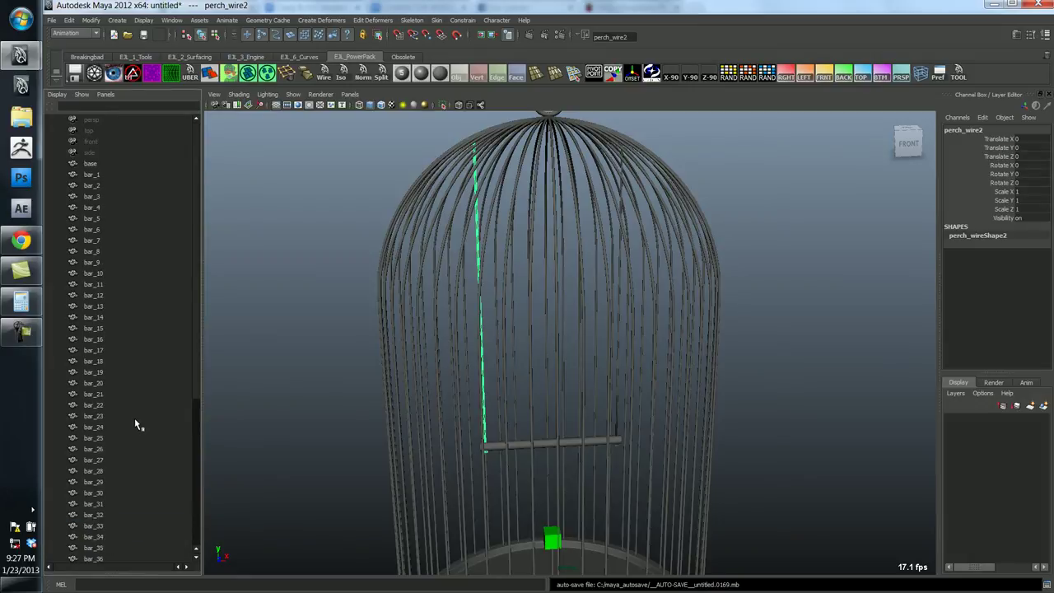
pyautogui.click(117, 163)
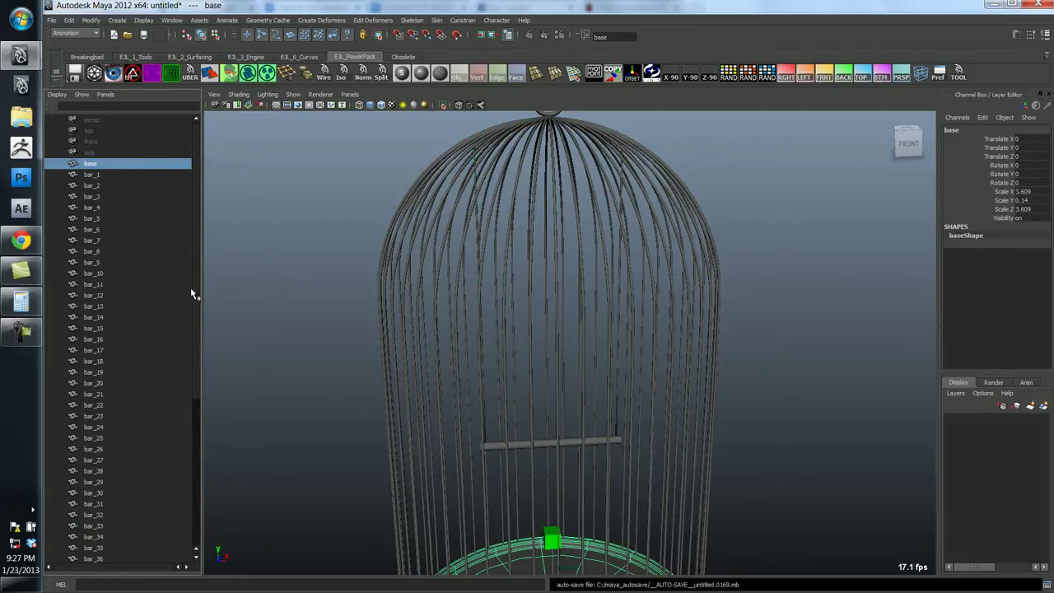
pyautogui.moveTo(192, 294); pyautogui.dragTo(268, 414)
pyautogui.click(268, 415)
pyautogui.keyDown('alt'); pyautogui.moveTo(417, 400); pyautogui.dragTo(349, 388, button='right'); pyautogui.keyUp('alt')
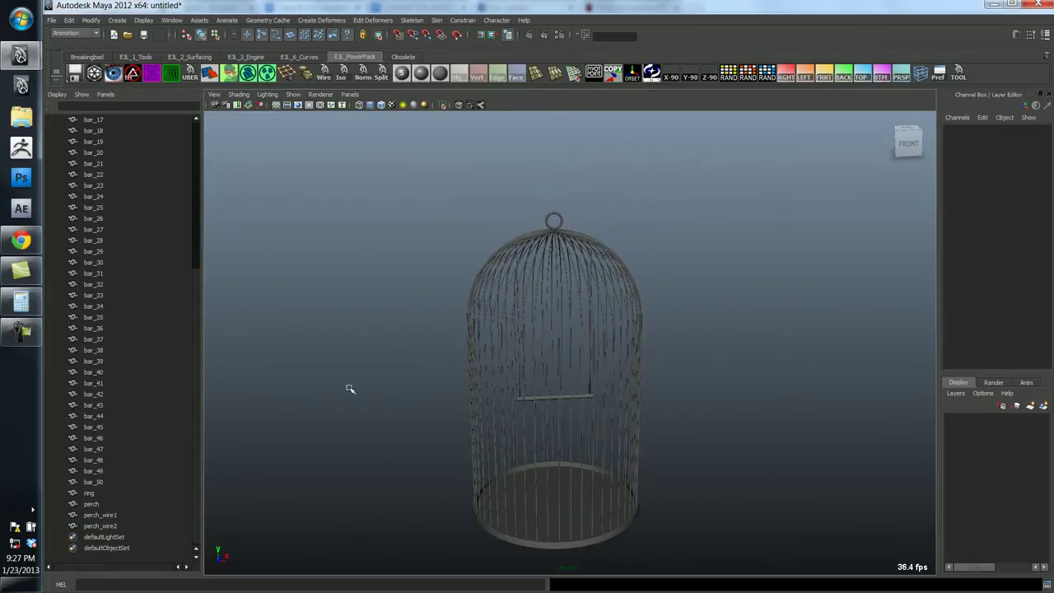
pyautogui.keyDown('alt'); pyautogui.moveTo(348, 388); pyautogui.dragTo(365, 370); pyautogui.keyUp('alt')
pyautogui.keyDown('alt'); pyautogui.moveTo(365, 370); pyautogui.dragTo(484, 411, button='right'); pyautogui.keyUp('alt')
pyautogui.keyDown('alt'); pyautogui.moveTo(483, 411); pyautogui.dragTo(450, 351, button='middle'); pyautogui.keyUp('alt')
pyautogui.keyDown('alt'); pyautogui.moveTo(451, 351); pyautogui.dragTo(425, 354); pyautogui.keyUp('alt')
pyautogui.keyDown('alt'); pyautogui.moveTo(444, 407); pyautogui.dragTo(418, 436, button='right'); pyautogui.keyUp('alt')
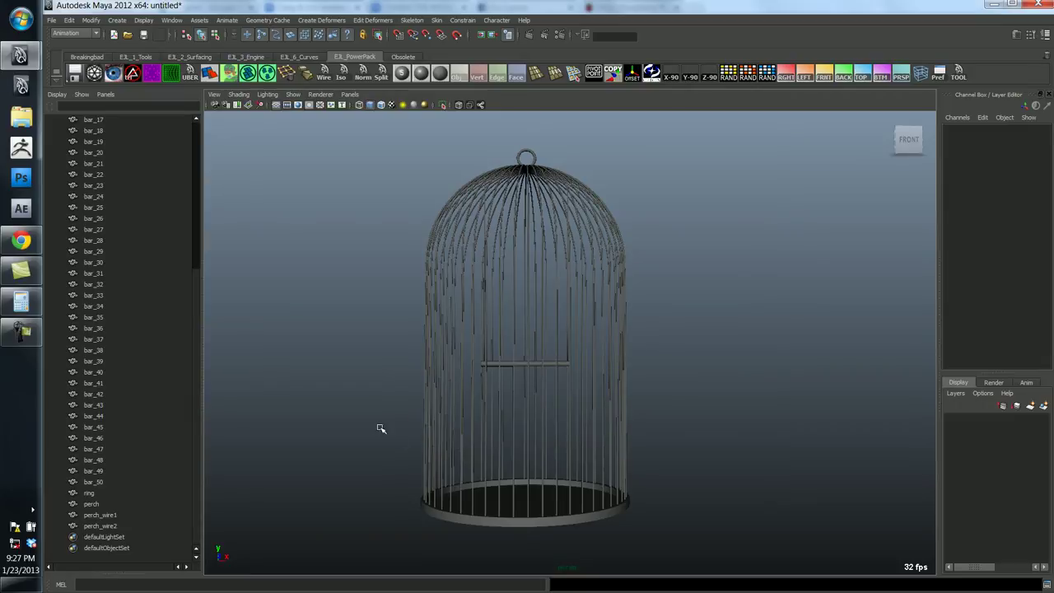
# Select the base, all the bars and the top ring, leaving out the perch parts, and group them.
pyautogui.moveTo(381, 428); pyautogui.dragTo(670, 522)
pyautogui.keyDown('alt'); pyautogui.moveTo(496, 305); pyautogui.dragTo(506, 354, button='middle'); pyautogui.keyUp('alt')
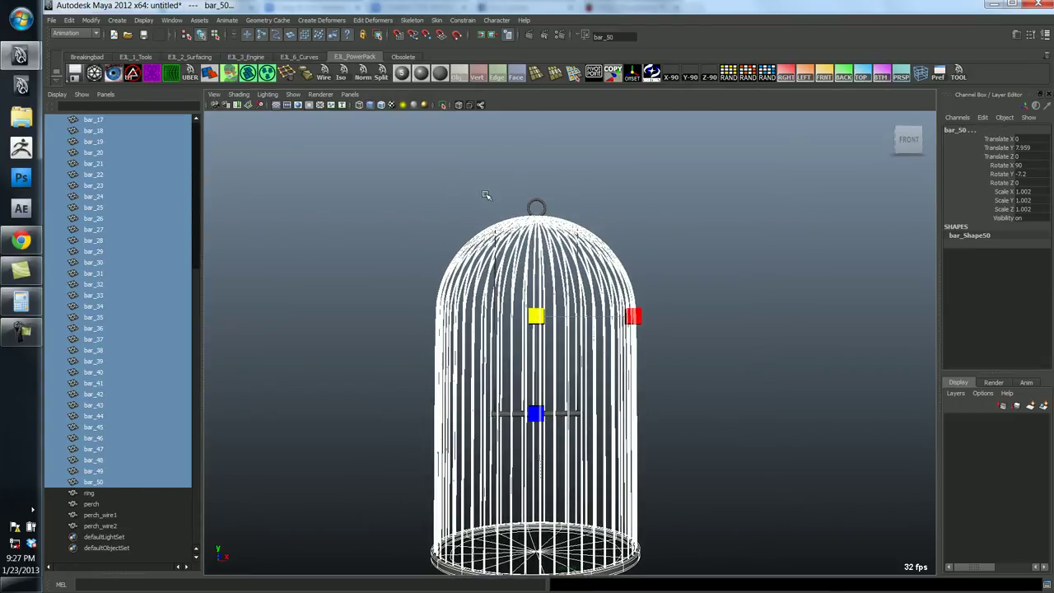
pyautogui.keyDown('shift'); pyautogui.click(536, 204); pyautogui.keyUp('shift')
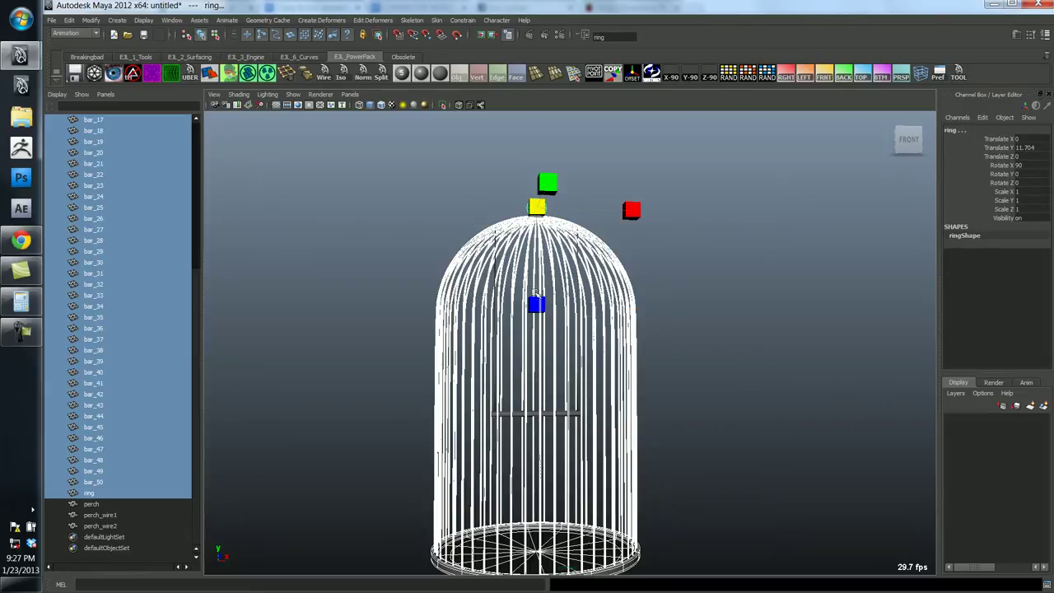
pyautogui.keyDown('alt'); pyautogui.moveTo(536, 205); pyautogui.dragTo(527, 268); pyautogui.keyUp('alt')
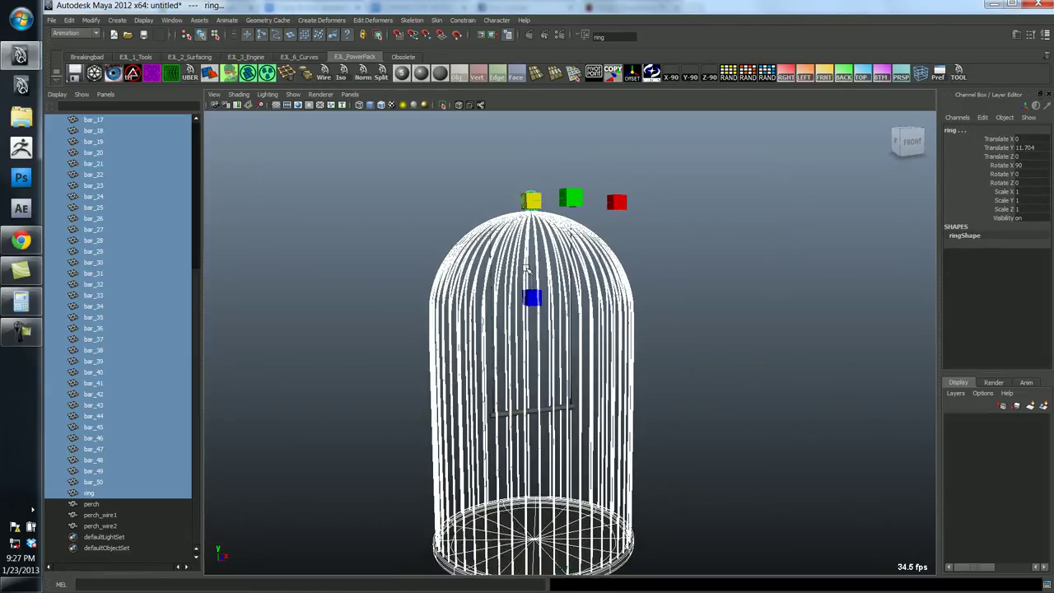
pyautogui.hotkey('ctrl', 'g')
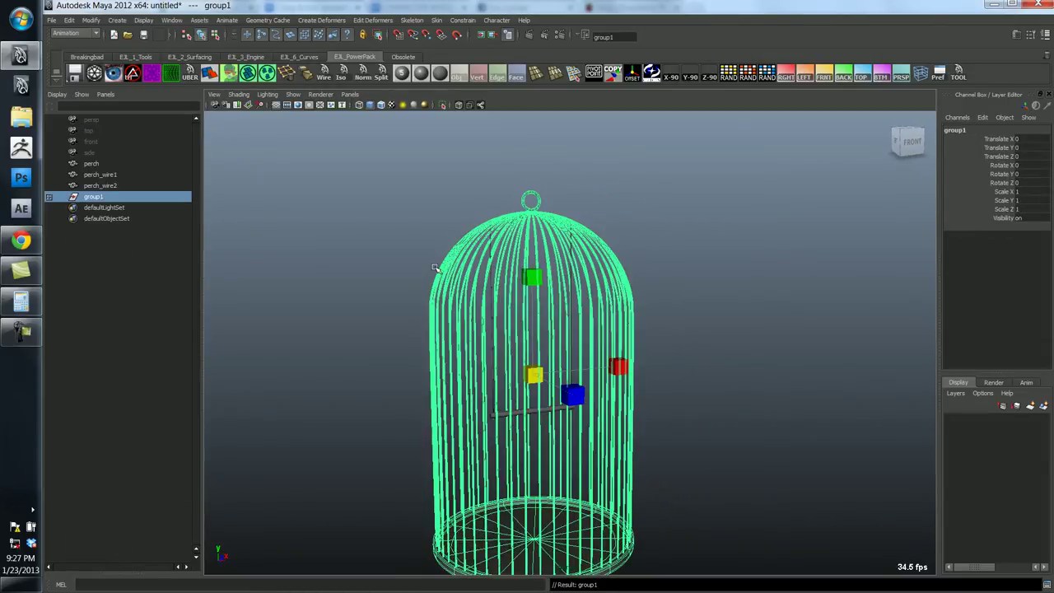
# Check the contents of the new group and rename it cage.
pyautogui.click(50, 198)
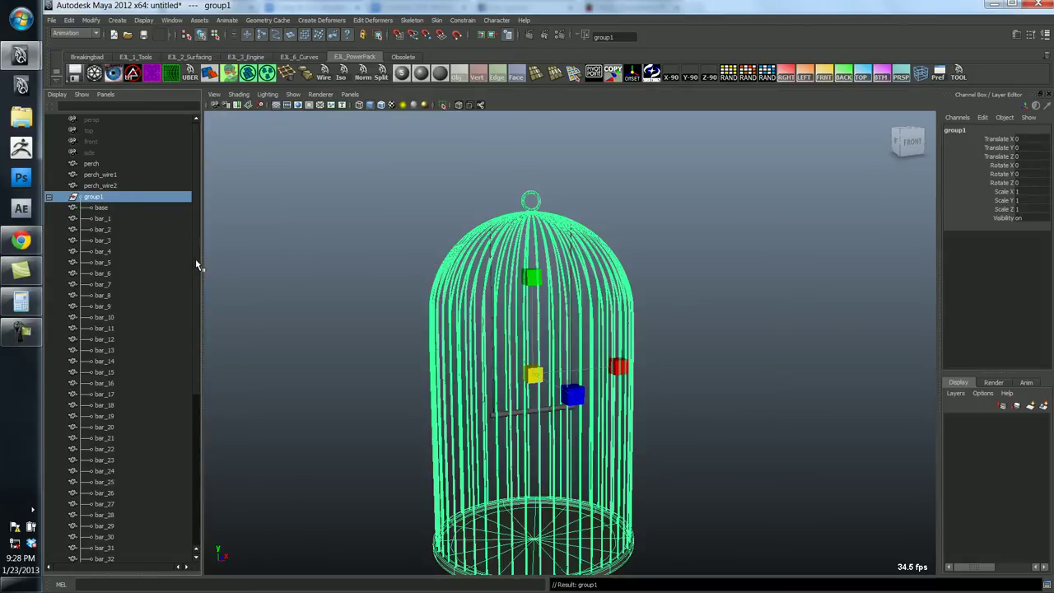
pyautogui.moveTo(195, 259); pyautogui.dragTo(219, 261)
pyautogui.click(49, 198)
pyautogui.doubleClick(103, 197)
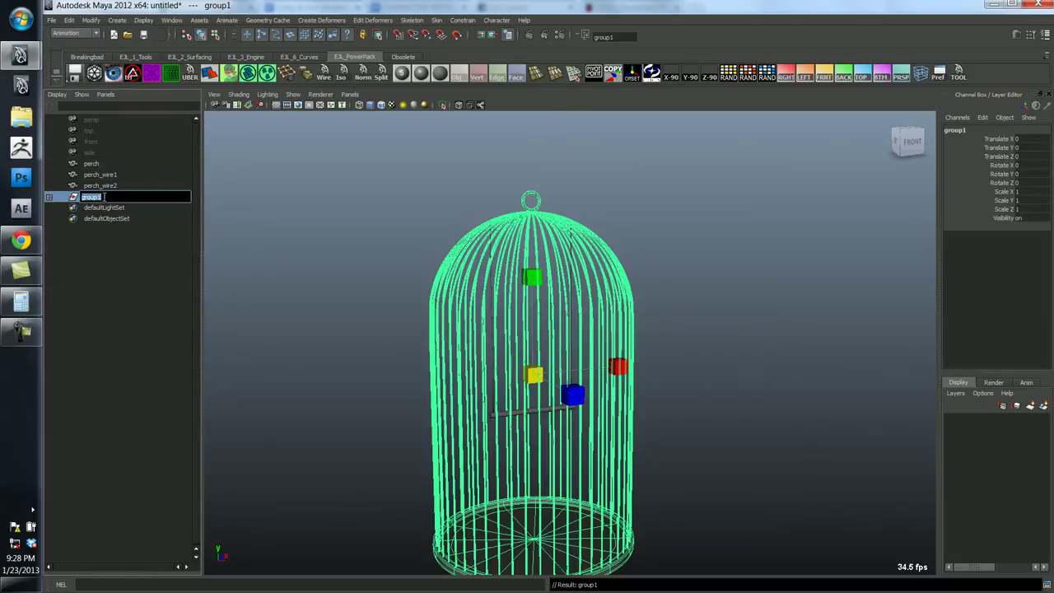
pyautogui.write('cage')
pyautogui.press('Return')
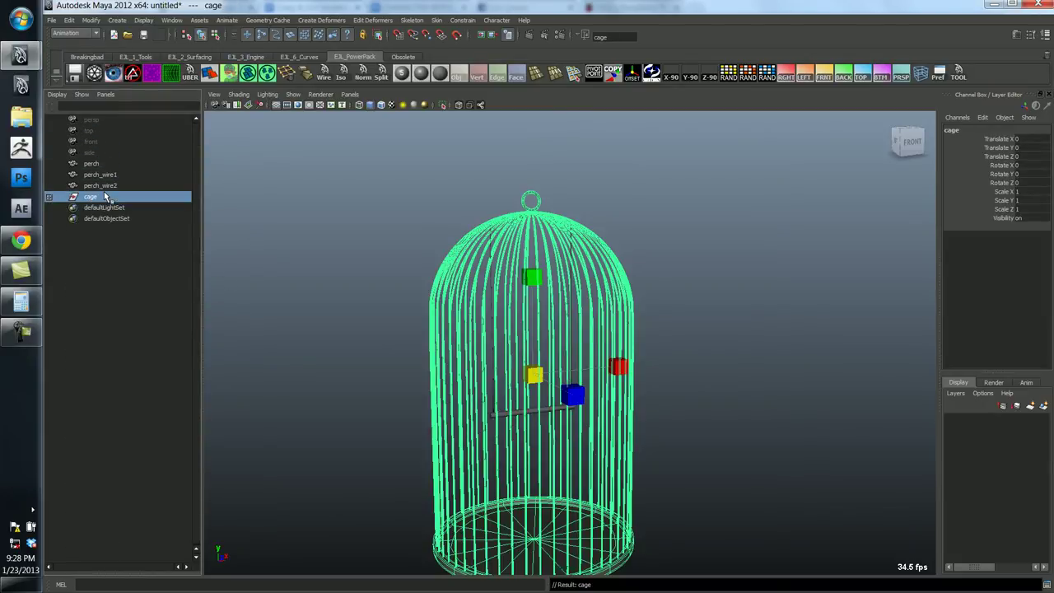
# Group perch, perch_wire1 and perch_wire2 and name the group perch_grp.
pyautogui.moveTo(103, 164); pyautogui.dragTo(110, 190)
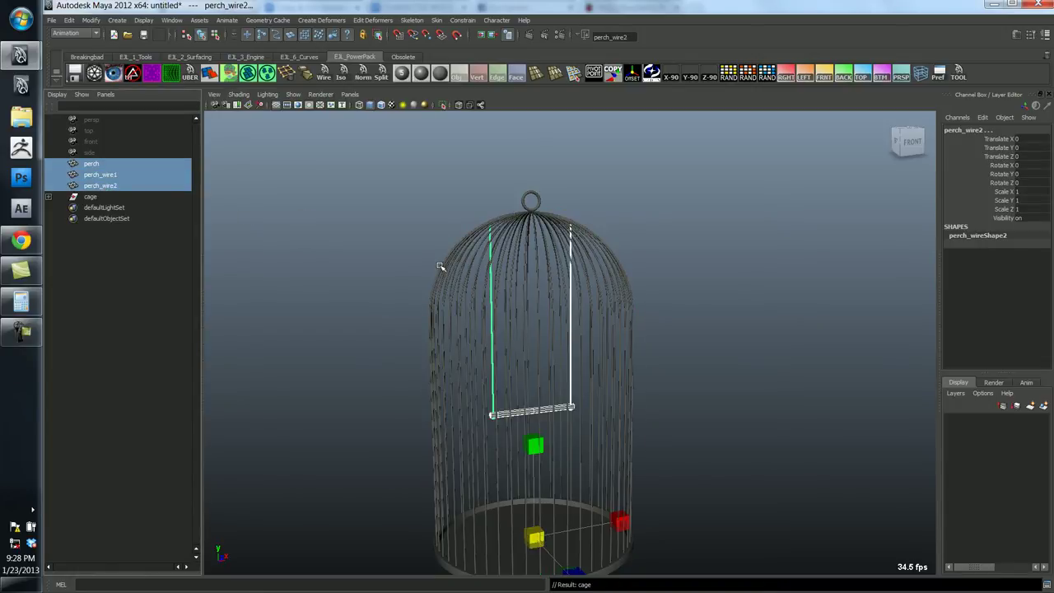
pyautogui.hotkey('ctrl', 'g')
pyautogui.doubleClick(105, 174)
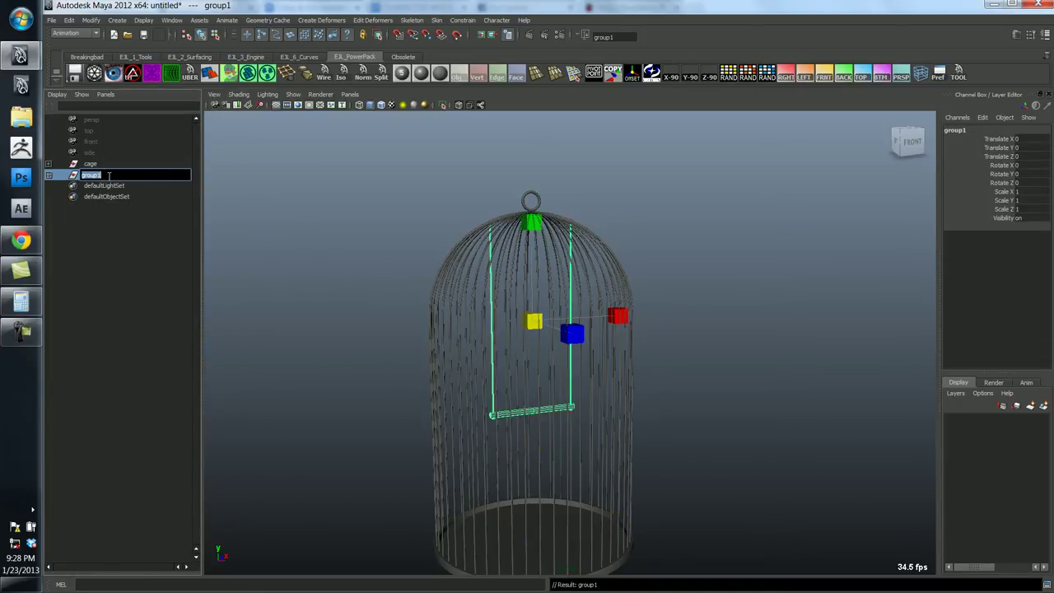
pyautogui.write('perch_grp')
pyautogui.press('Return')
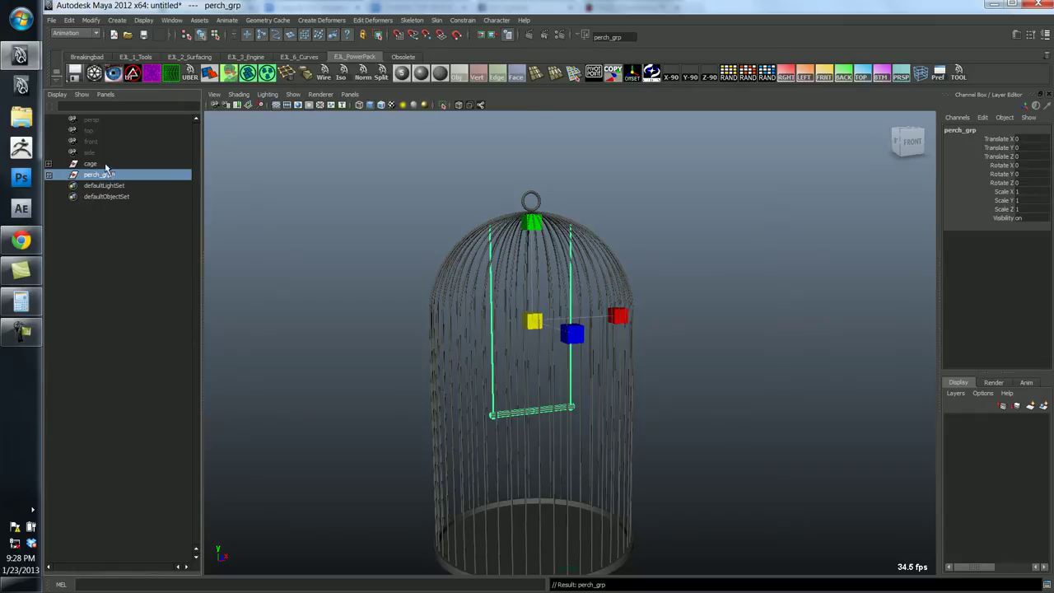
# Rename the cage group as cage_grp.
pyautogui.doubleClick(107, 164)
pyautogui.write('_gr')
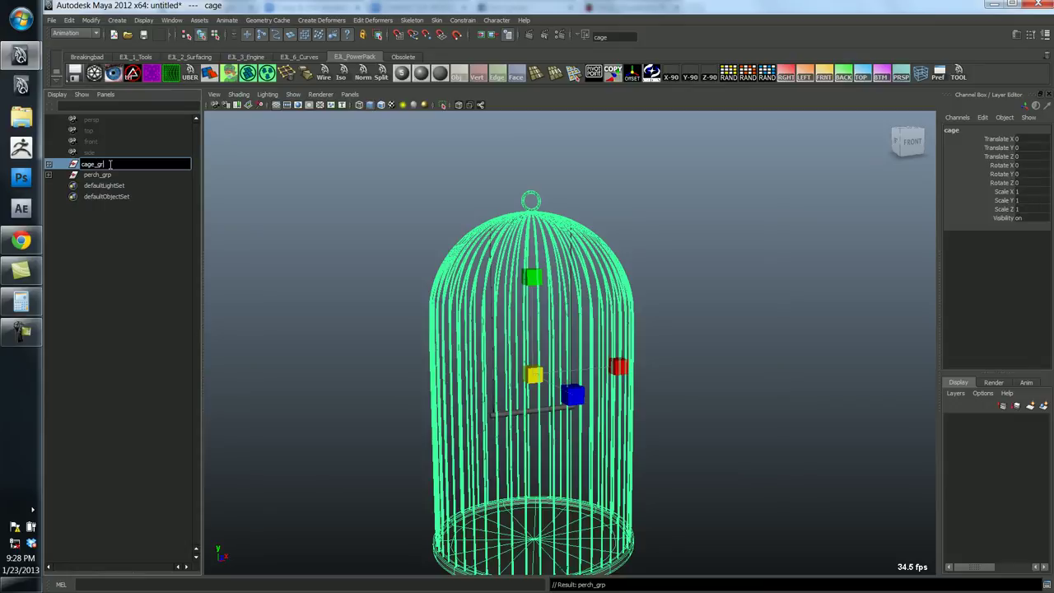
pyautogui.write('p')
pyautogui.press('Return')
# Group cage_grp and perch_grp together under a parent group and name it bird_cage.
pyautogui.keyDown('ctrl'); pyautogui.click(107, 177); pyautogui.keyUp('ctrl')
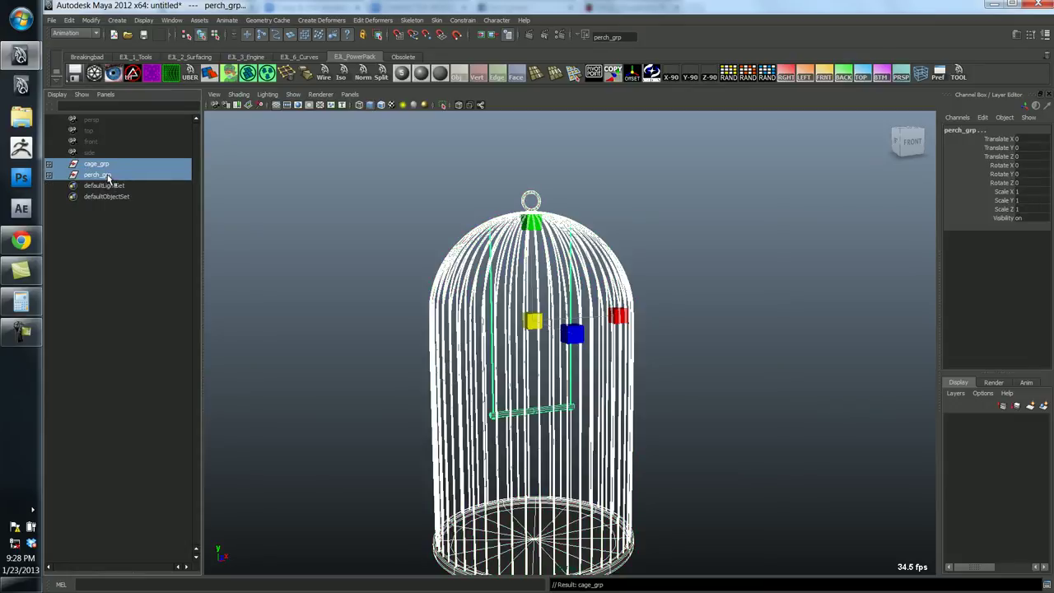
pyautogui.hotkey('ctrl', 'g')
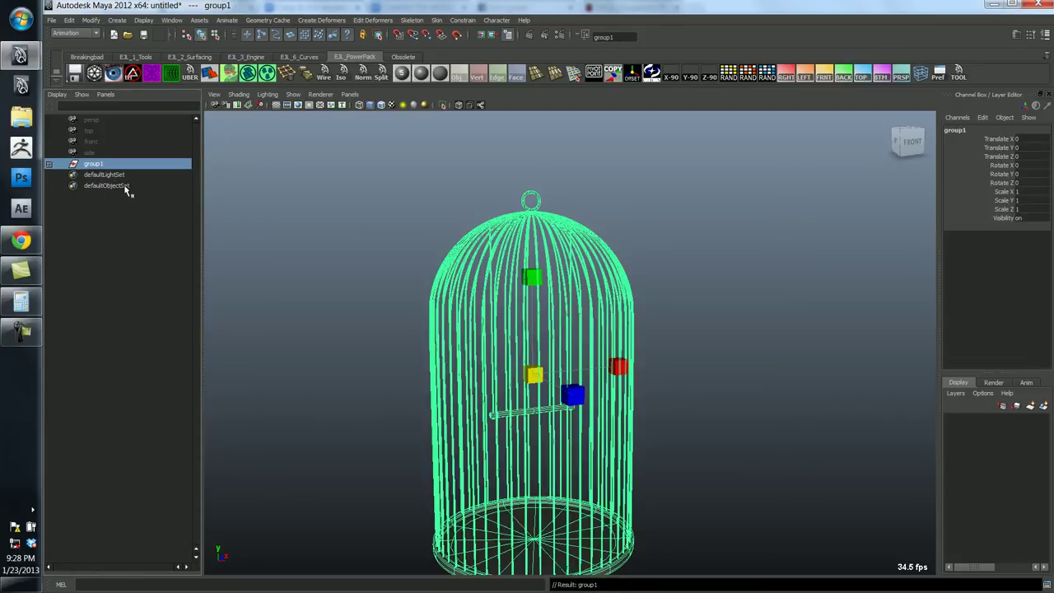
pyautogui.click(50, 165)
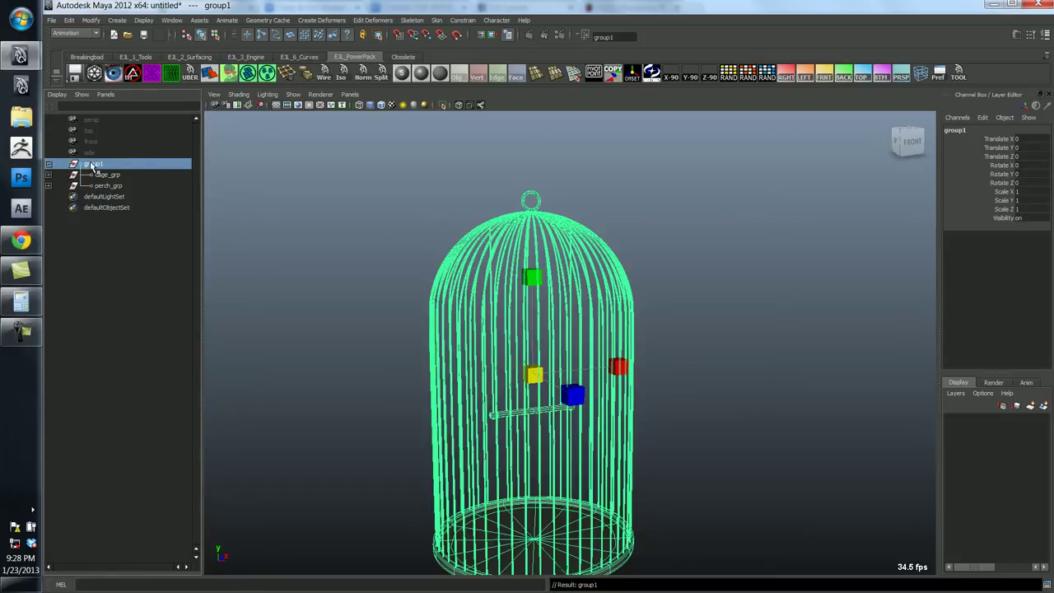
pyautogui.doubleClick(92, 164)
pyautogui.write('bird_cage')
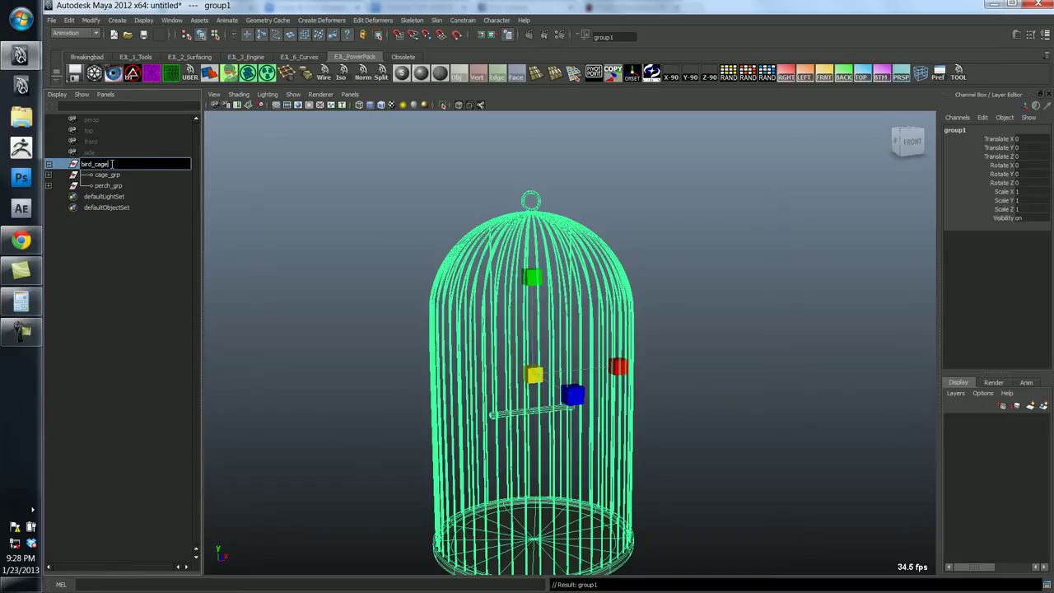
pyautogui.press('Return')
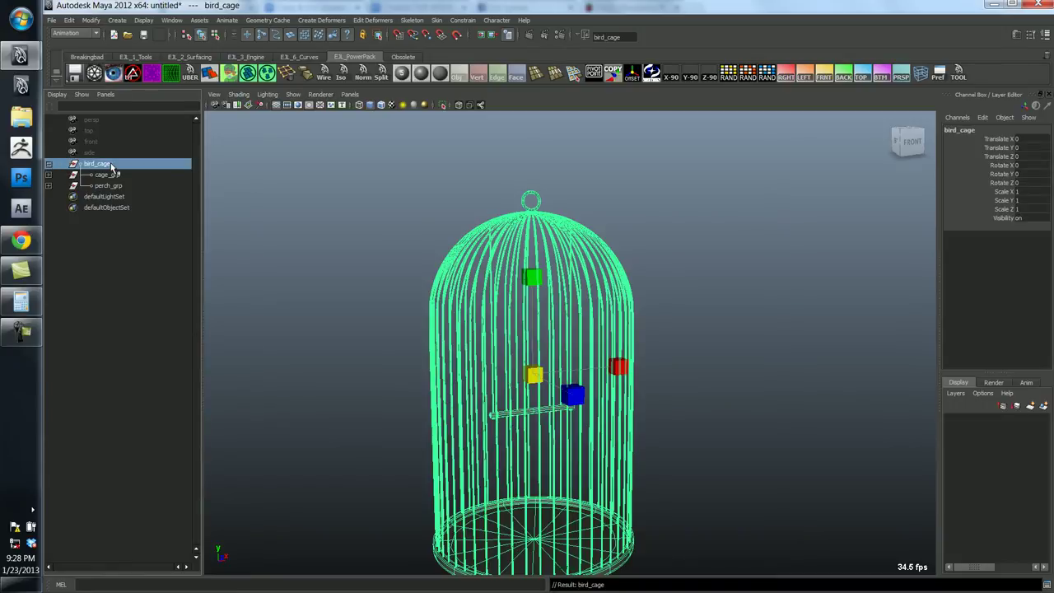
# Examine the hierarchy by selecting bird_cage, cage_grp, perch_grp and the individual perch parts in turn.
pyautogui.click(112, 175)
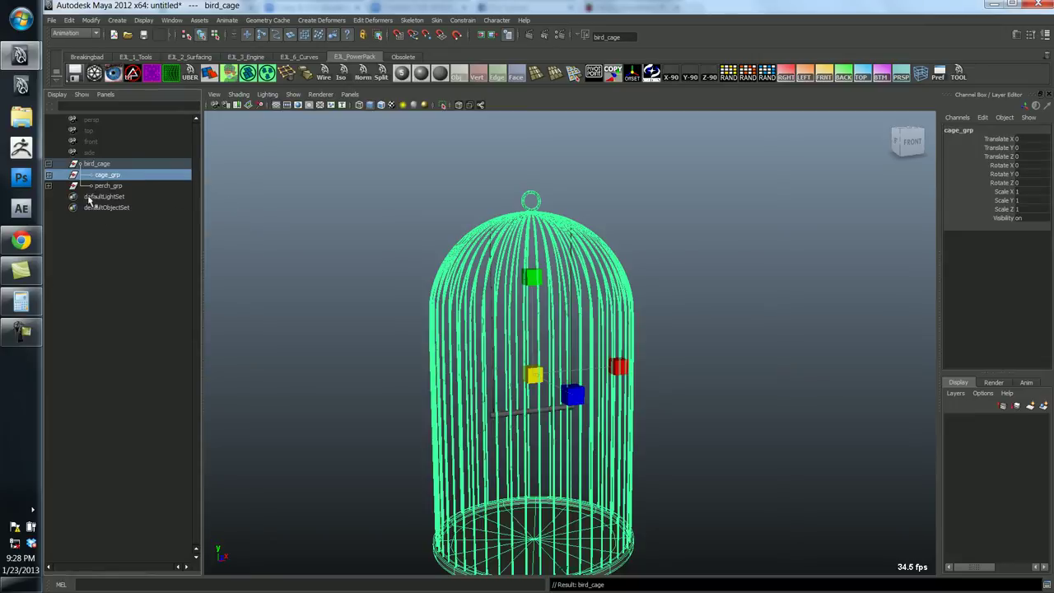
pyautogui.click(120, 186)
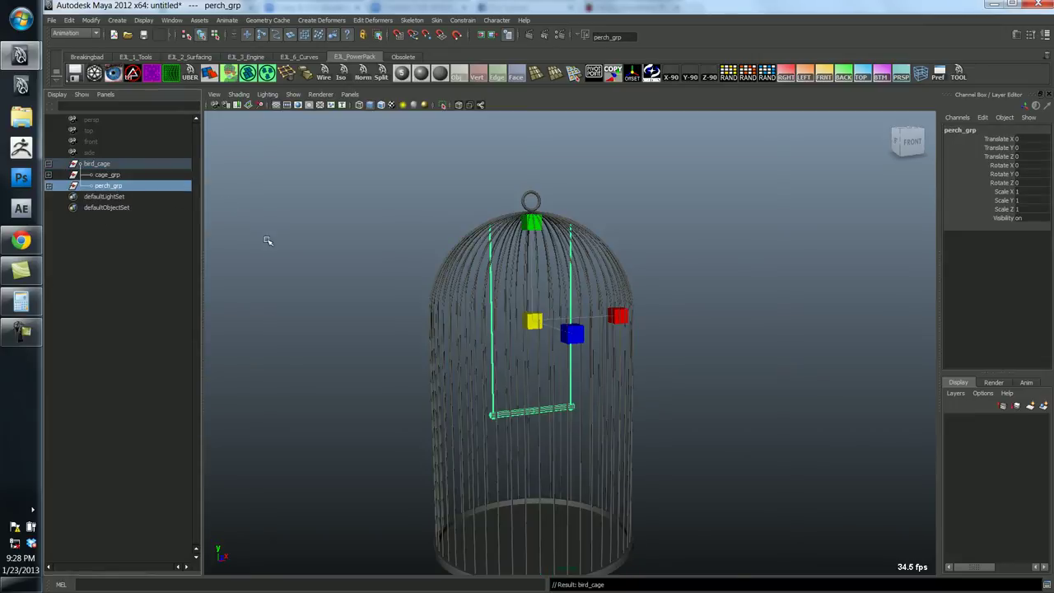
pyautogui.click(107, 176)
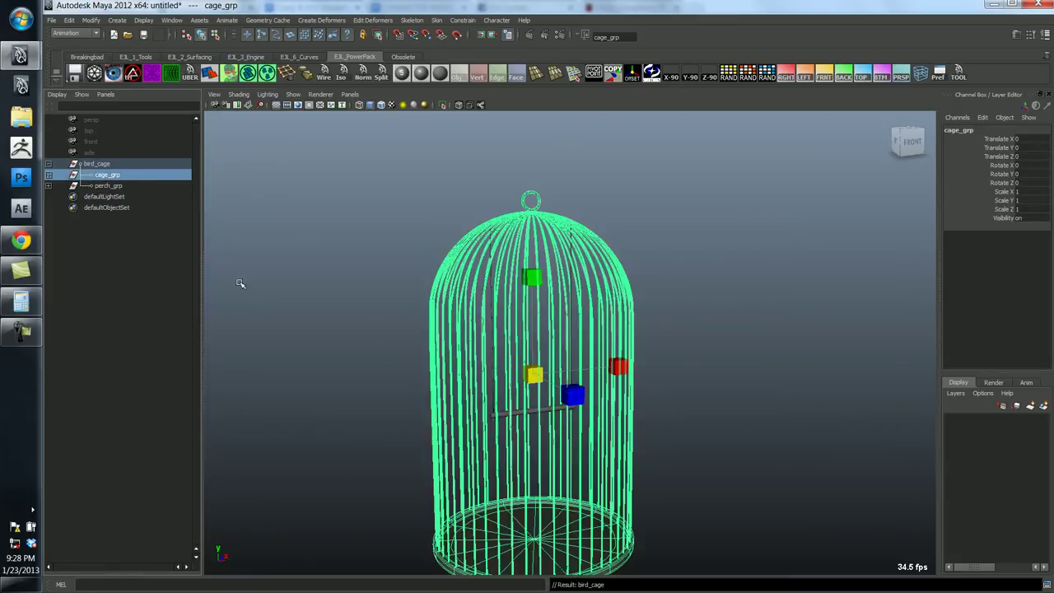
pyautogui.click(111, 164)
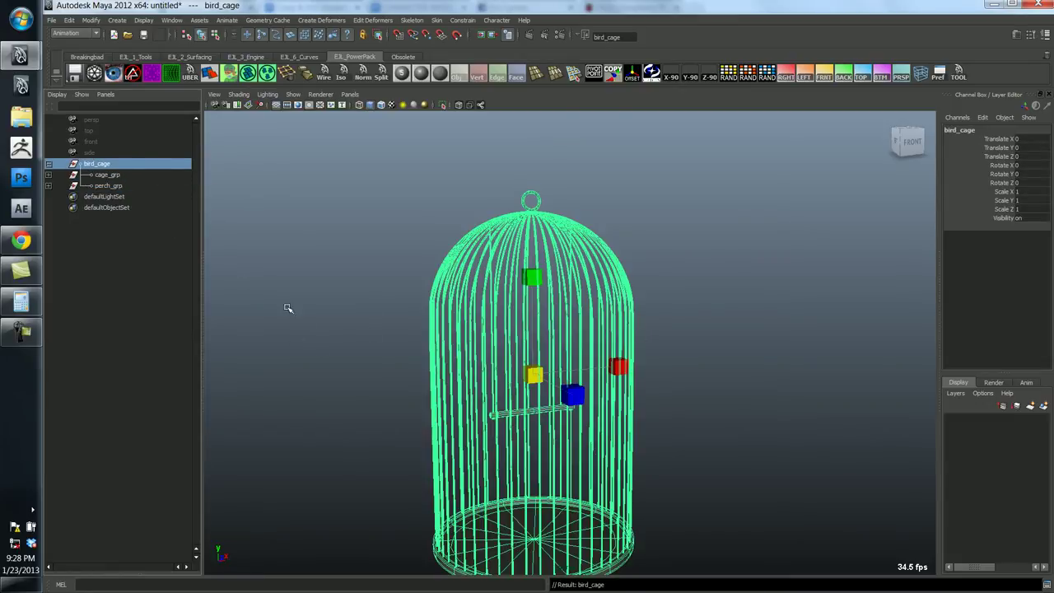
pyautogui.click(48, 185)
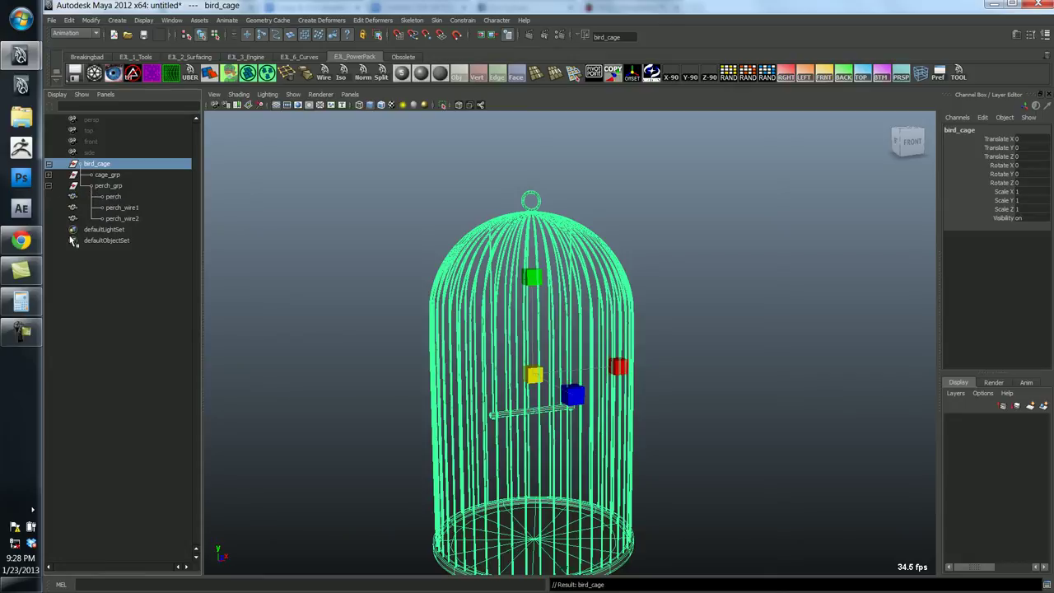
pyautogui.click(115, 197)
pyautogui.click(120, 207)
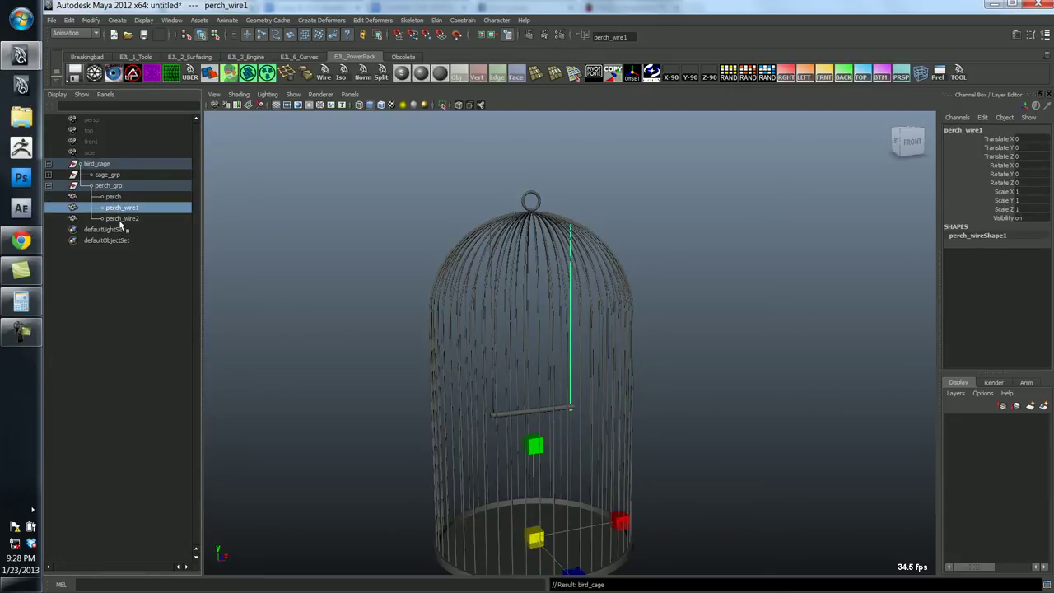
pyautogui.click(120, 218)
pyautogui.click(120, 208)
pyautogui.click(108, 185)
pyautogui.click(111, 175)
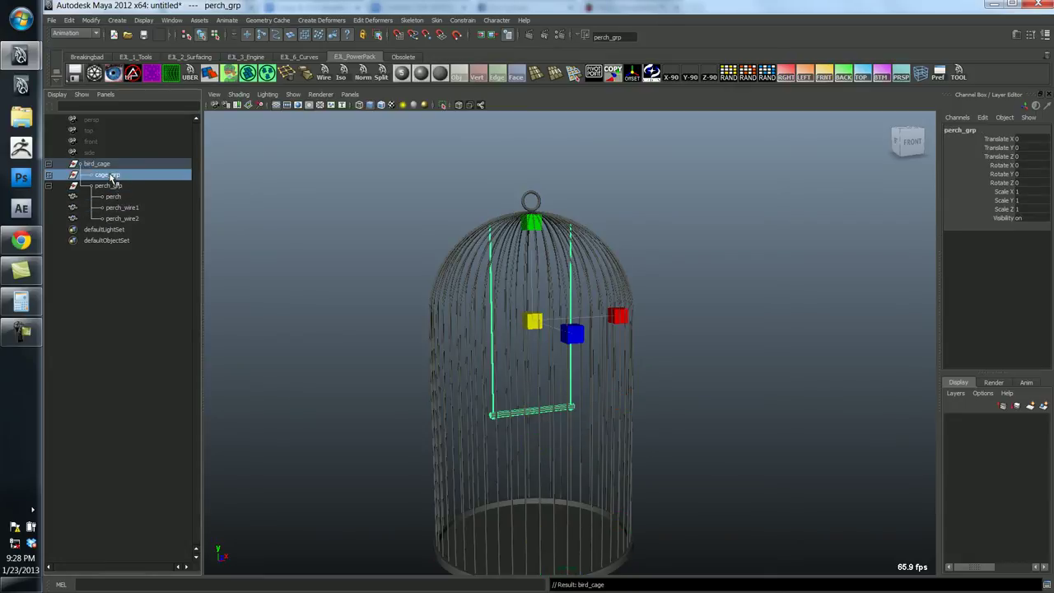
pyautogui.click(50, 186)
# Select all the birdcage geometry in the viewport and freeze its transformations.
pyautogui.click(443, 240)
pyautogui.keyDown('alt'); pyautogui.moveTo(442, 249); pyautogui.dragTo(352, 268, button='right'); pyautogui.keyUp('alt')
pyautogui.keyDown('alt'); pyautogui.moveTo(437, 250); pyautogui.dragTo(440, 229); pyautogui.keyUp('alt')
pyautogui.keyDown('alt'); pyautogui.moveTo(442, 232); pyautogui.dragTo(499, 247, button='right'); pyautogui.keyUp('alt')
pyautogui.moveTo(404, 163); pyautogui.dragTo(776, 546)
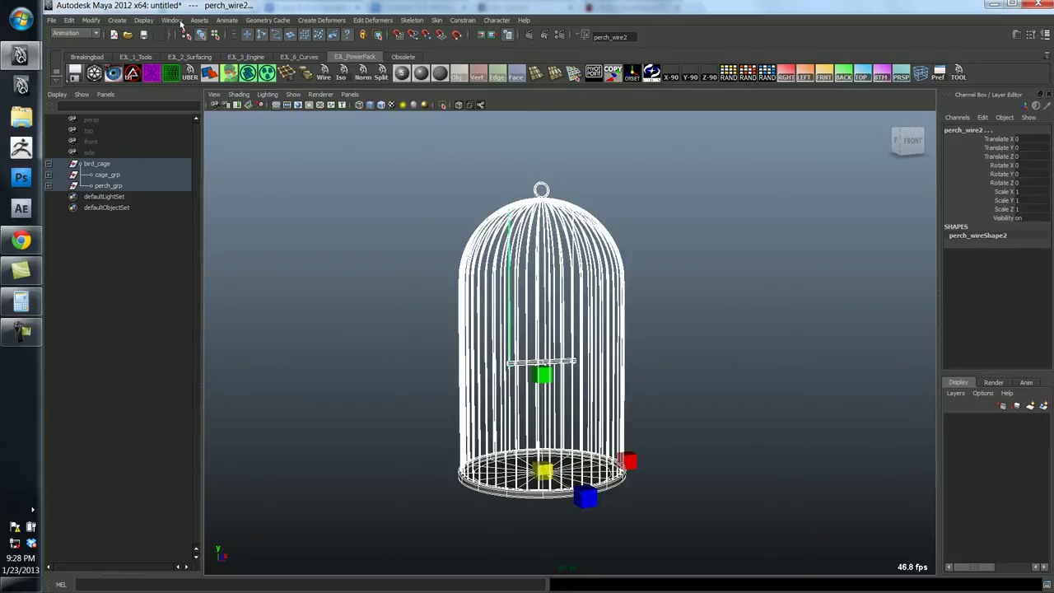
pyautogui.click(175, 21)
pyautogui.moveTo(92, 21)
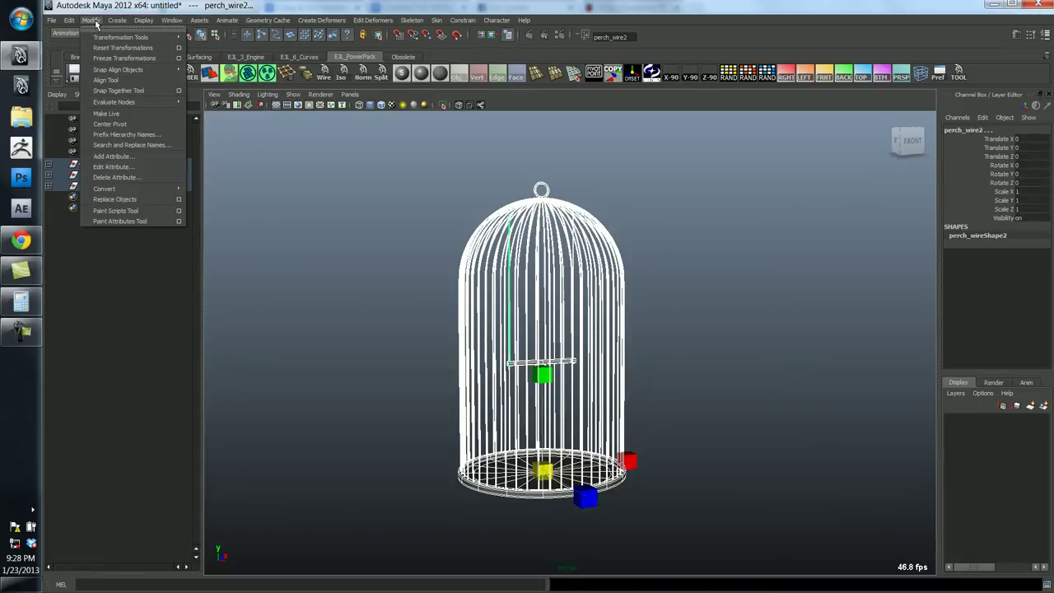
pyautogui.click(123, 59)
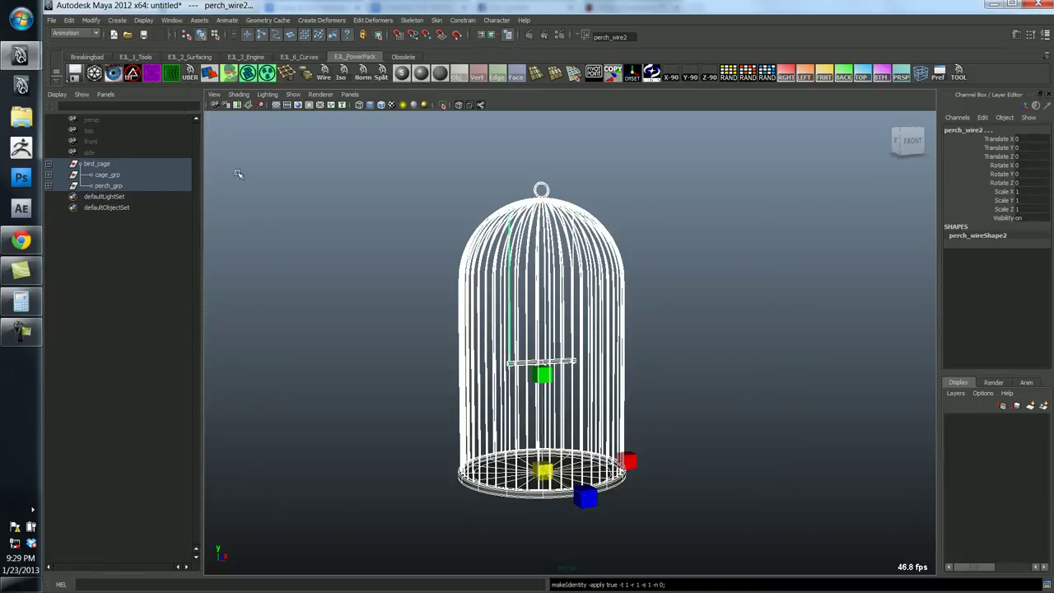
# Select the bird_cage group and reset its pivot to the centre of the cage's base.
pyautogui.click(354, 288)
pyautogui.click(502, 313)
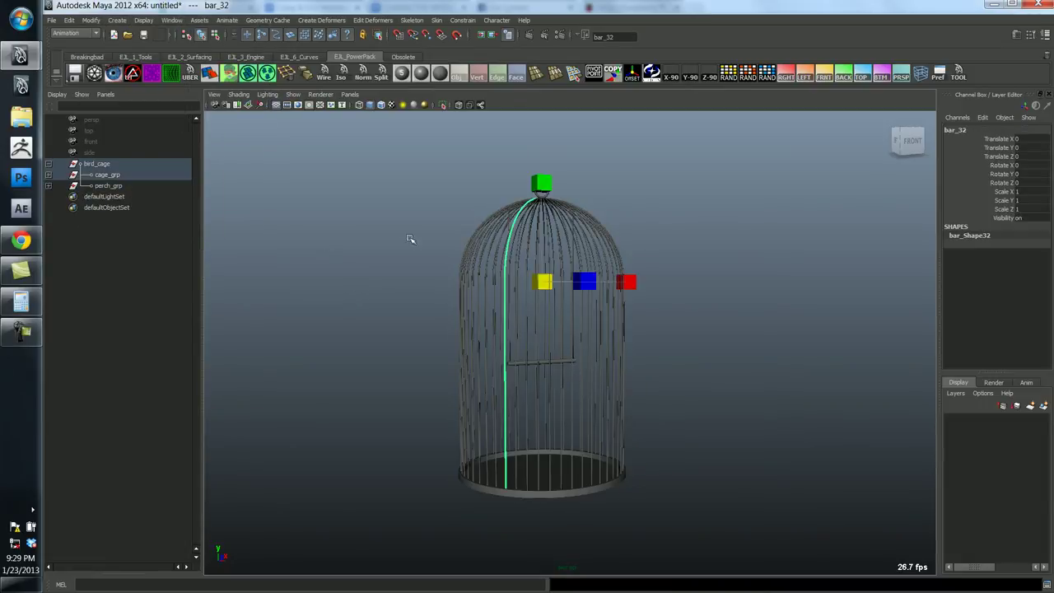
pyautogui.moveTo(391, 187); pyautogui.dragTo(818, 588)
pyautogui.click(307, 211)
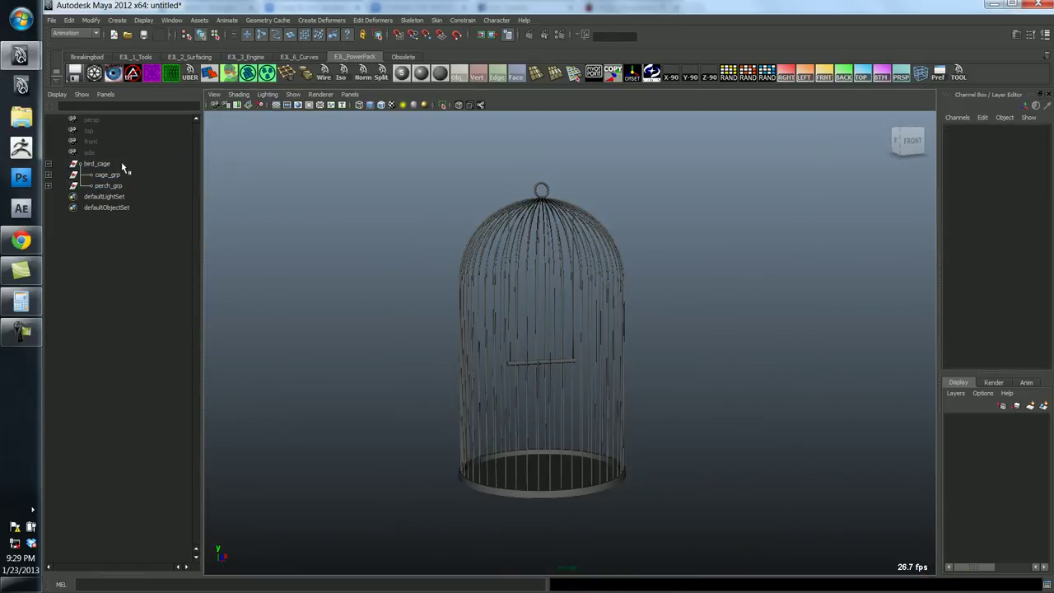
pyautogui.click(121, 163)
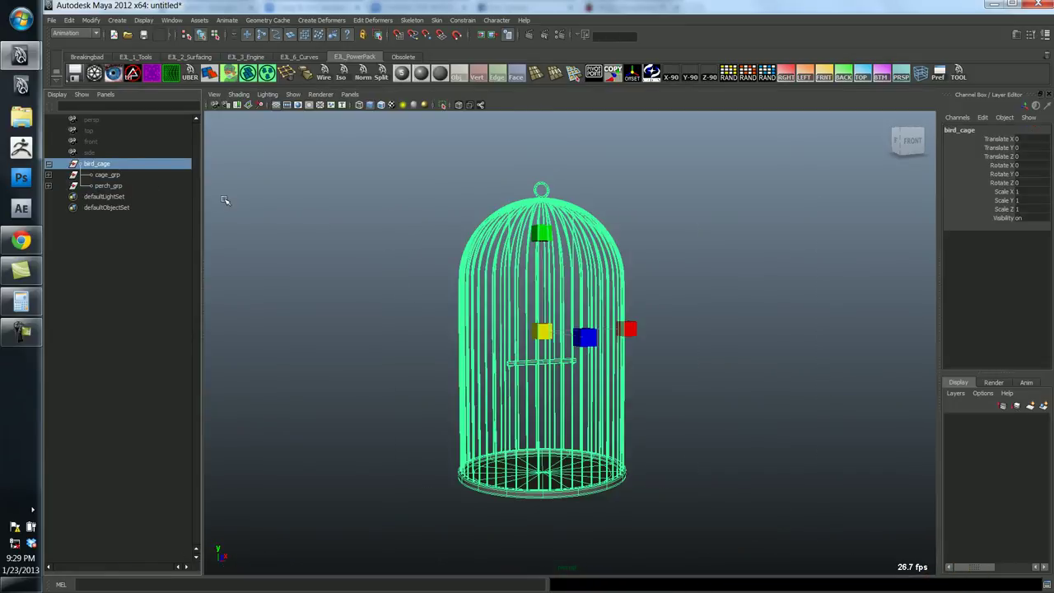
pyautogui.click(650, 73)
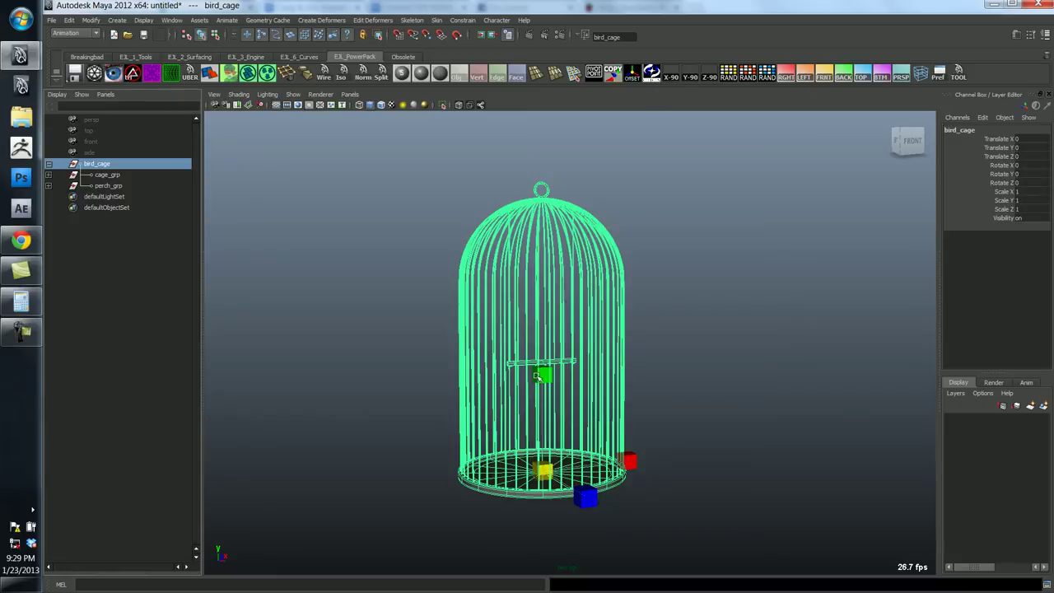
pyautogui.click(289, 250)
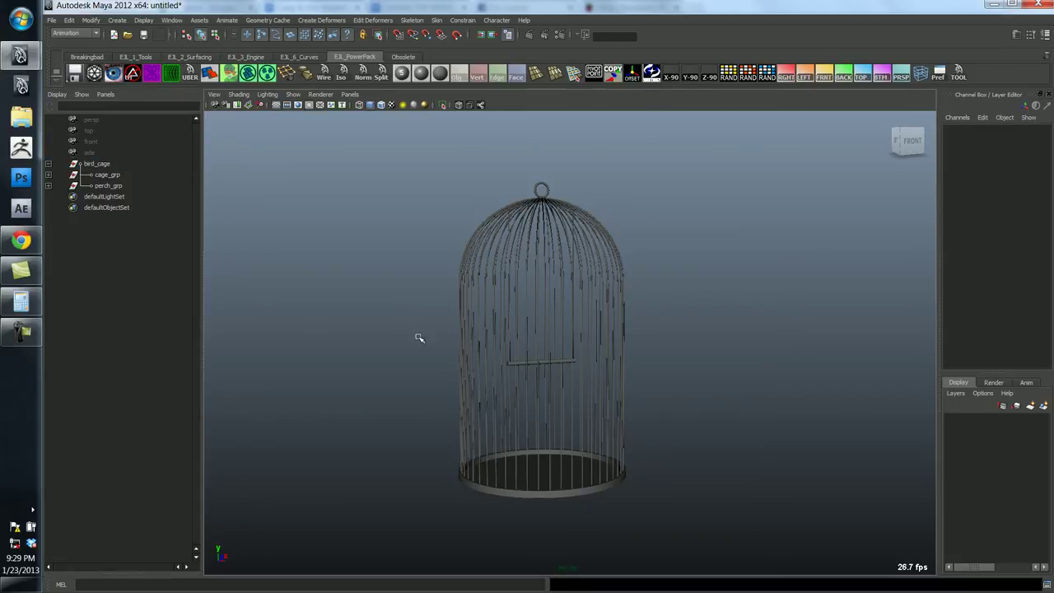
# Inspect the birdcage model from several angles and distances.
pyautogui.keyDown('alt'); pyautogui.moveTo(419, 337); pyautogui.dragTo(213, 359); pyautogui.keyUp('alt')
pyautogui.keyDown('alt'); pyautogui.moveTo(272, 378); pyautogui.dragTo(362, 416); pyautogui.keyUp('alt')
pyautogui.keyDown('alt'); pyautogui.moveTo(370, 417); pyautogui.dragTo(482, 419, button='right'); pyautogui.keyUp('alt')
pyautogui.keyDown('alt'); pyautogui.moveTo(482, 418); pyautogui.dragTo(579, 346); pyautogui.keyUp('alt')
pyautogui.keyDown('alt'); pyautogui.moveTo(578, 346); pyautogui.dragTo(597, 424, button='middle'); pyautogui.keyUp('alt')
pyautogui.keyDown('alt'); pyautogui.moveTo(626, 428); pyautogui.dragTo(539, 430, button='right'); pyautogui.keyUp('alt')
pyautogui.keyDown('alt'); pyautogui.moveTo(540, 430); pyautogui.dragTo(561, 312); pyautogui.keyUp('alt')
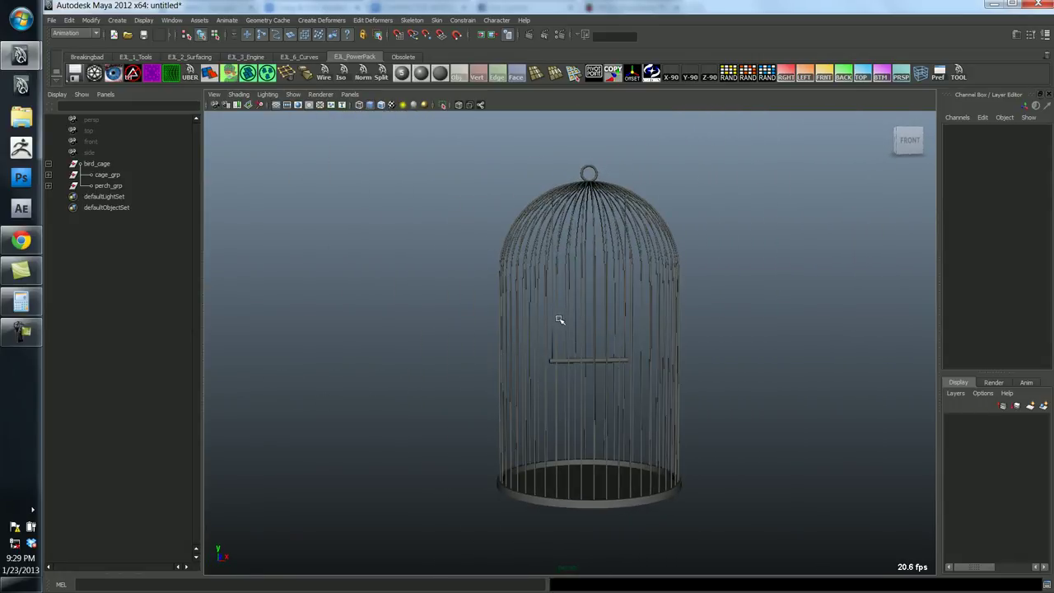
pyautogui.keyDown('alt'); pyautogui.moveTo(557, 320); pyautogui.dragTo(530, 316, button='middle'); pyautogui.keyUp('alt')
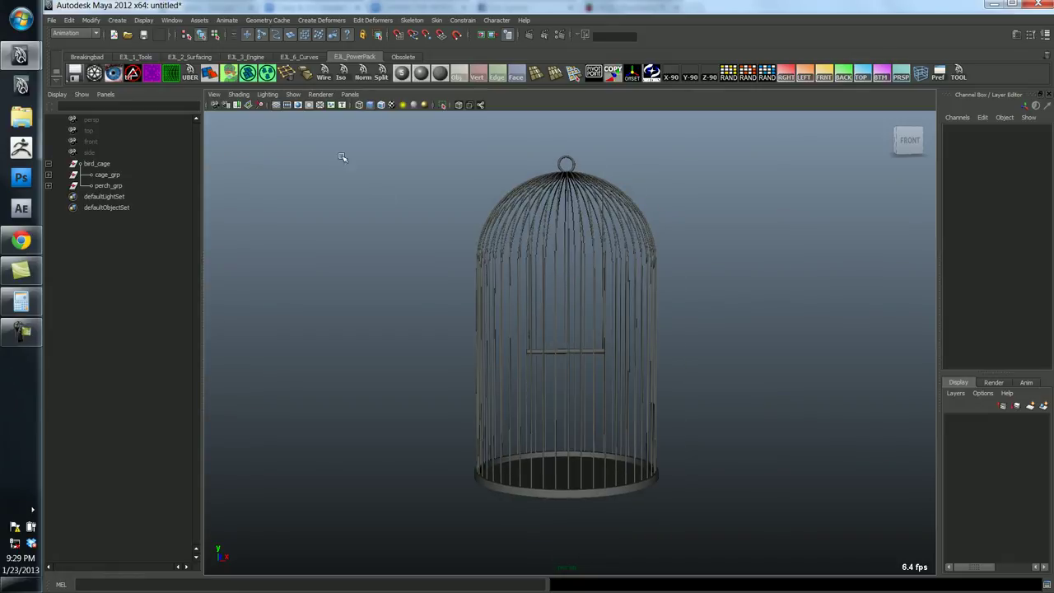
# Open the Hypershade and reposition and narrow its window so the whole birdcage stays uncovered.
pyautogui.click(171, 20)
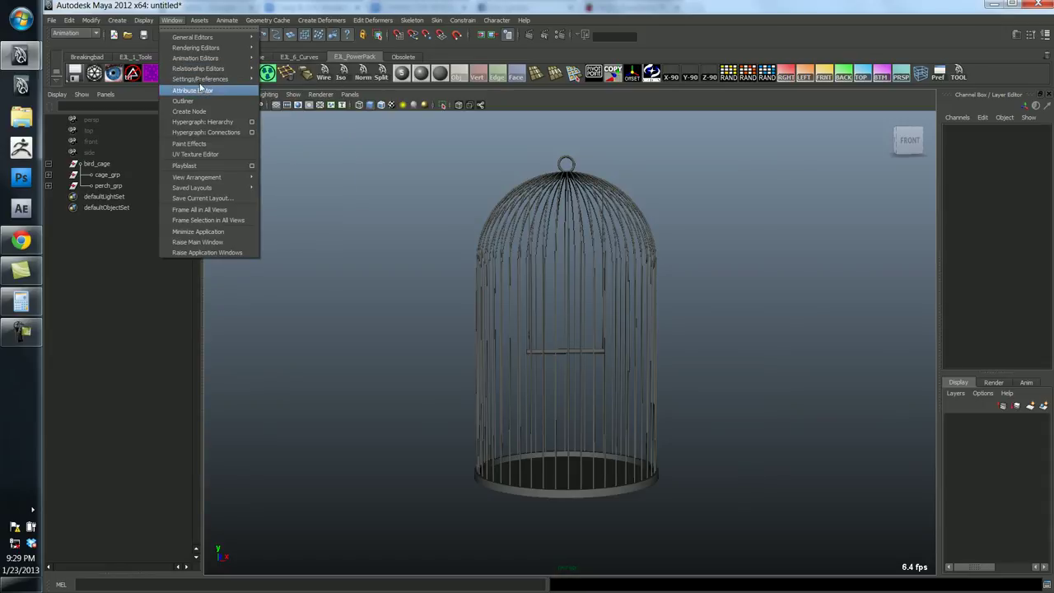
pyautogui.moveTo(203, 52)
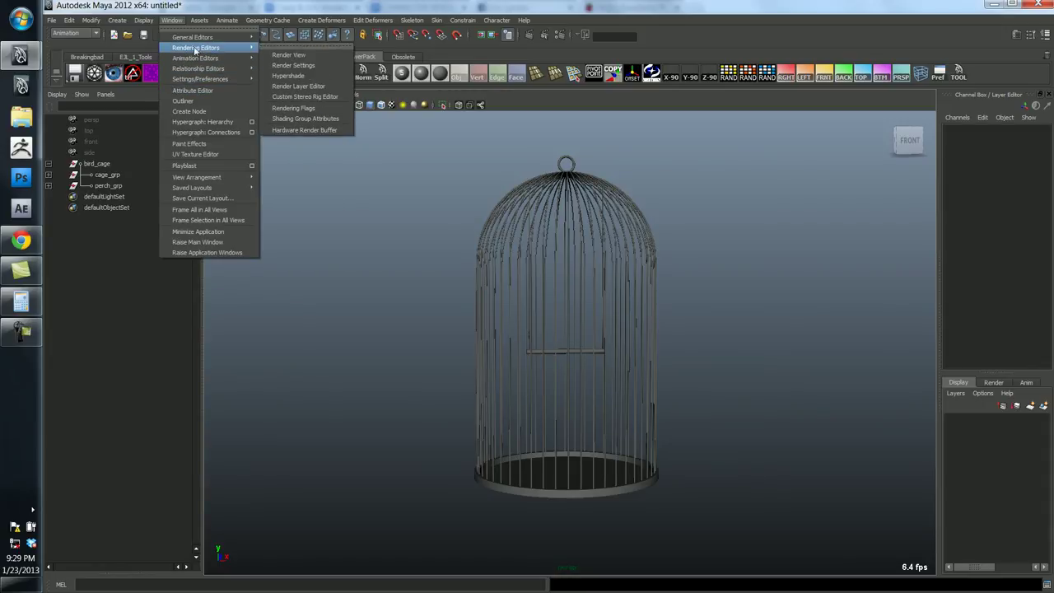
pyautogui.click(303, 75)
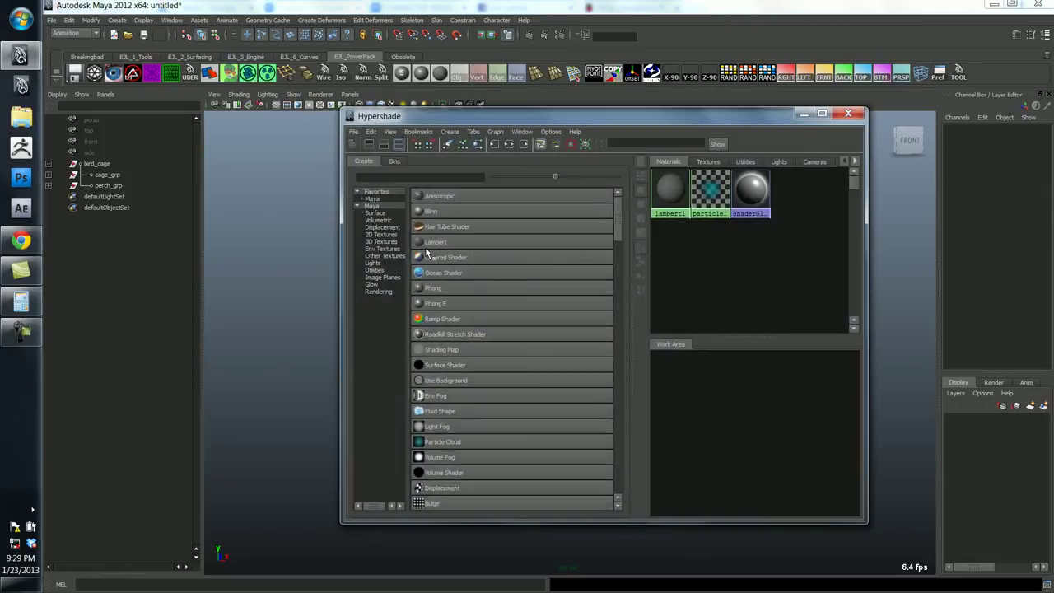
pyautogui.moveTo(626, 116); pyautogui.dragTo(357, 139)
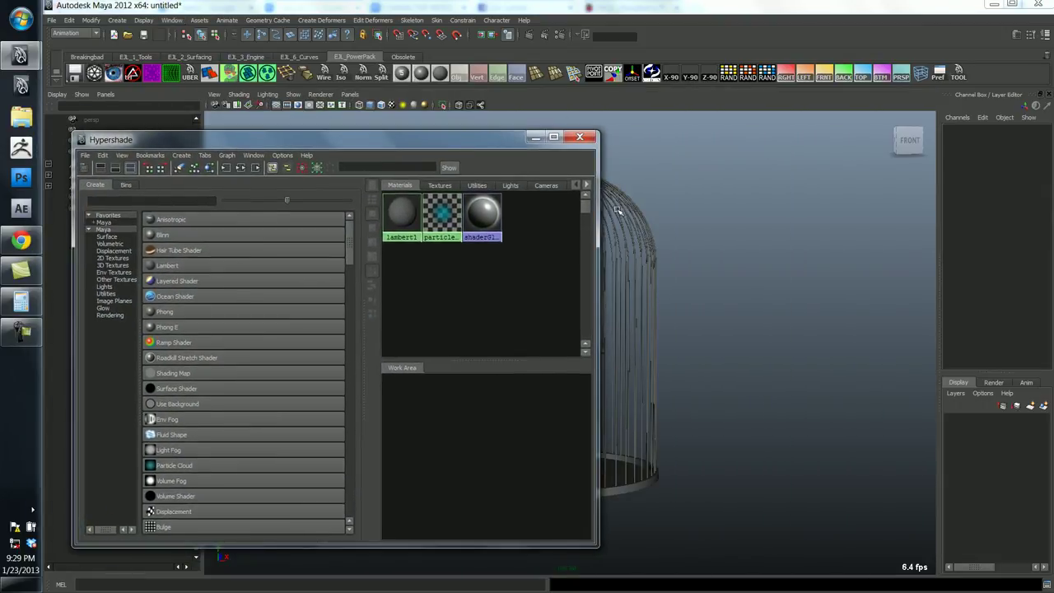
pyautogui.moveTo(360, 313); pyautogui.dragTo(251, 314)
pyautogui.moveTo(596, 266); pyautogui.dragTo(459, 266)
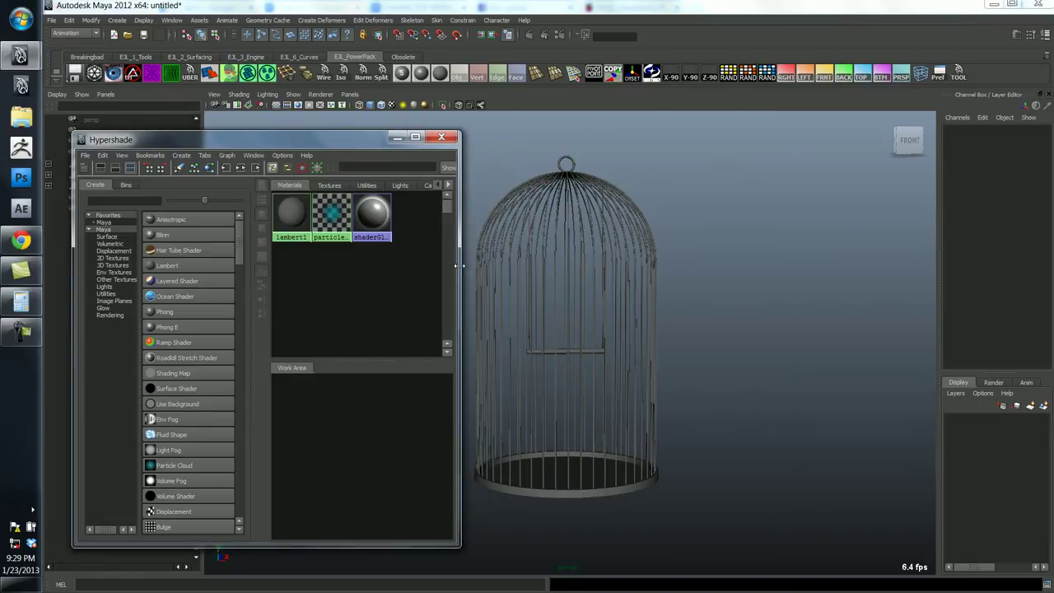
# Create a Blinn material and give it a muted tan colour with RGB values 0.545, 0.515, 0.407.
pyautogui.click(162, 236)
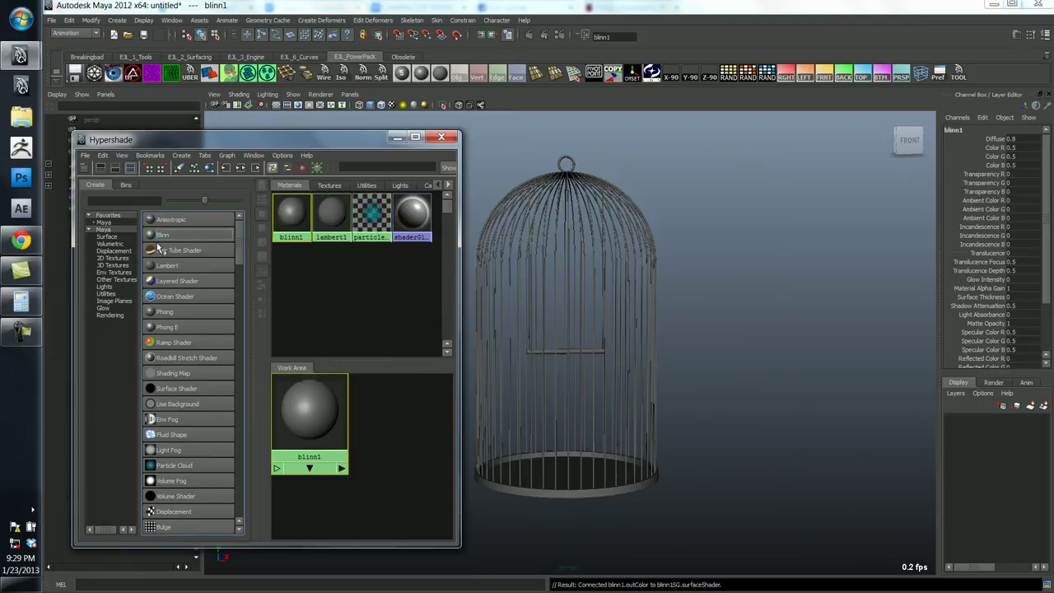
pyautogui.doubleClick(292, 215)
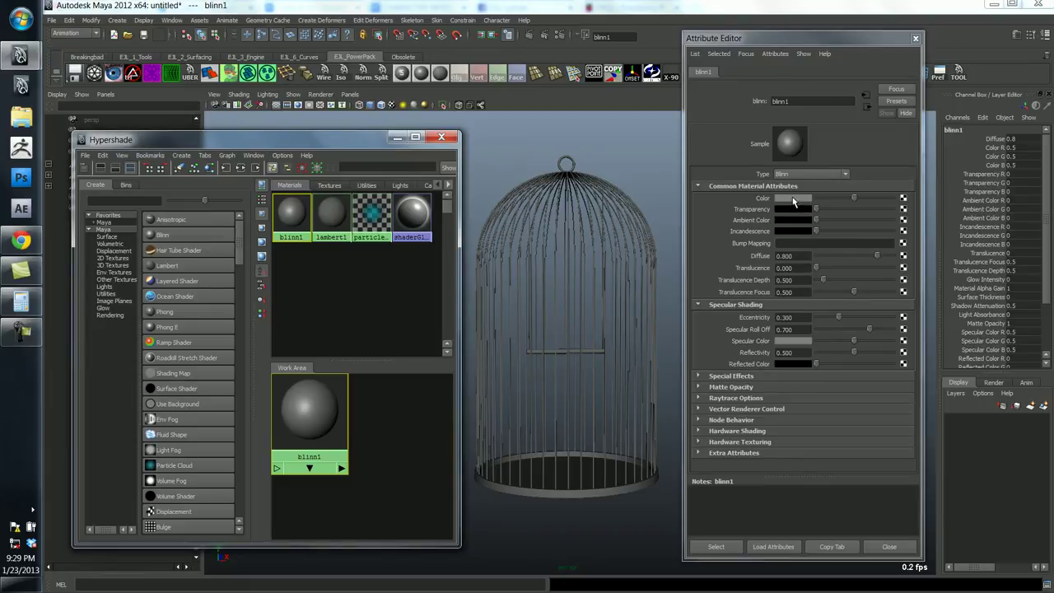
pyautogui.click(792, 198)
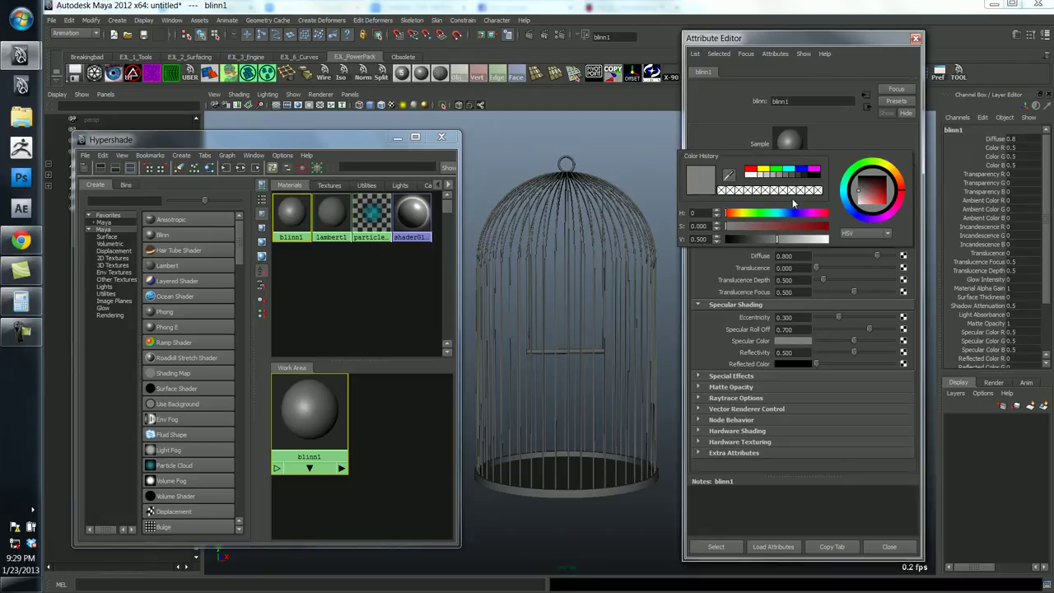
pyautogui.moveTo(892, 171); pyautogui.dragTo(863, 200)
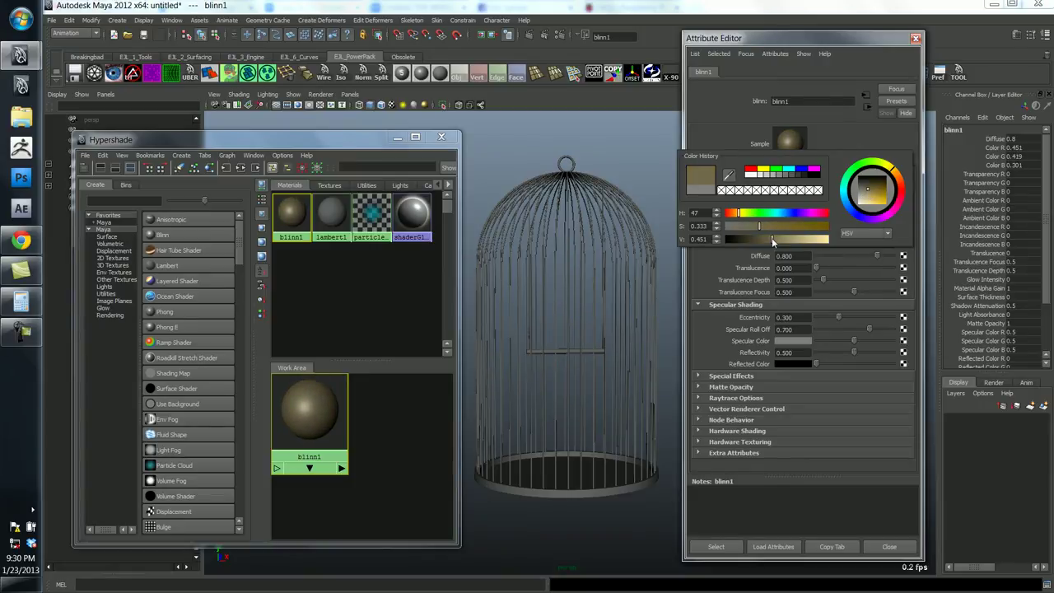
pyautogui.moveTo(771, 237); pyautogui.dragTo(782, 238)
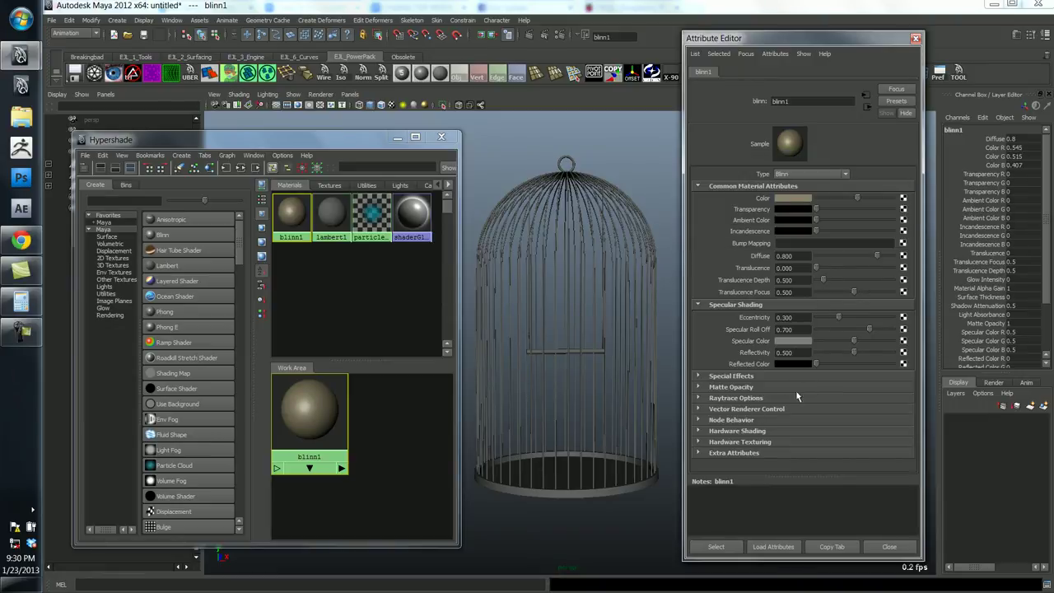
# Assign the tan blinn1 material to the whole cage_grp group and clear the selection.
pyautogui.moveTo(346, 141); pyautogui.dragTo(346, 285)
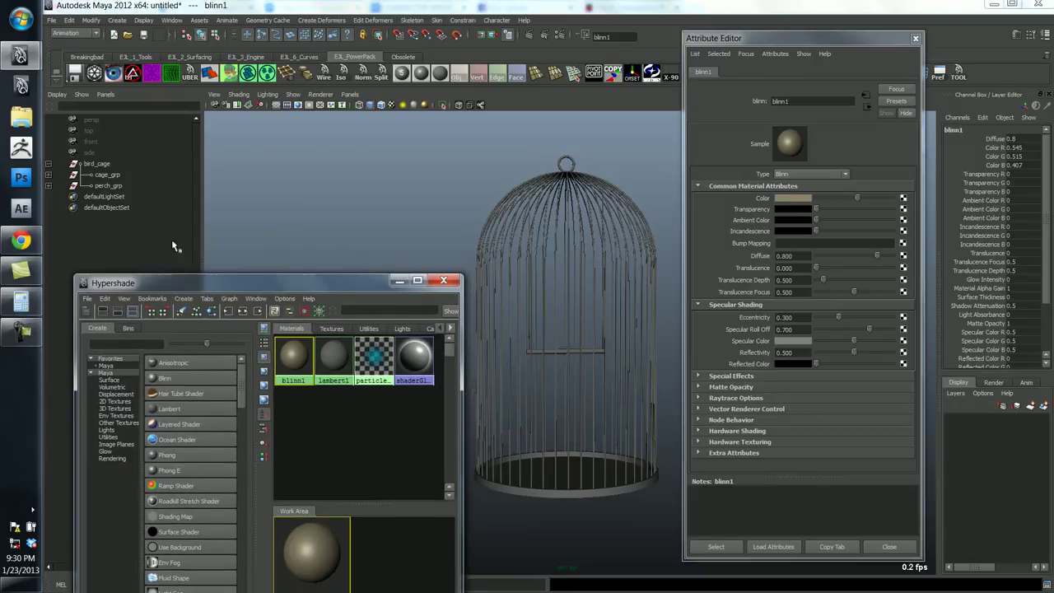
pyautogui.click(108, 176)
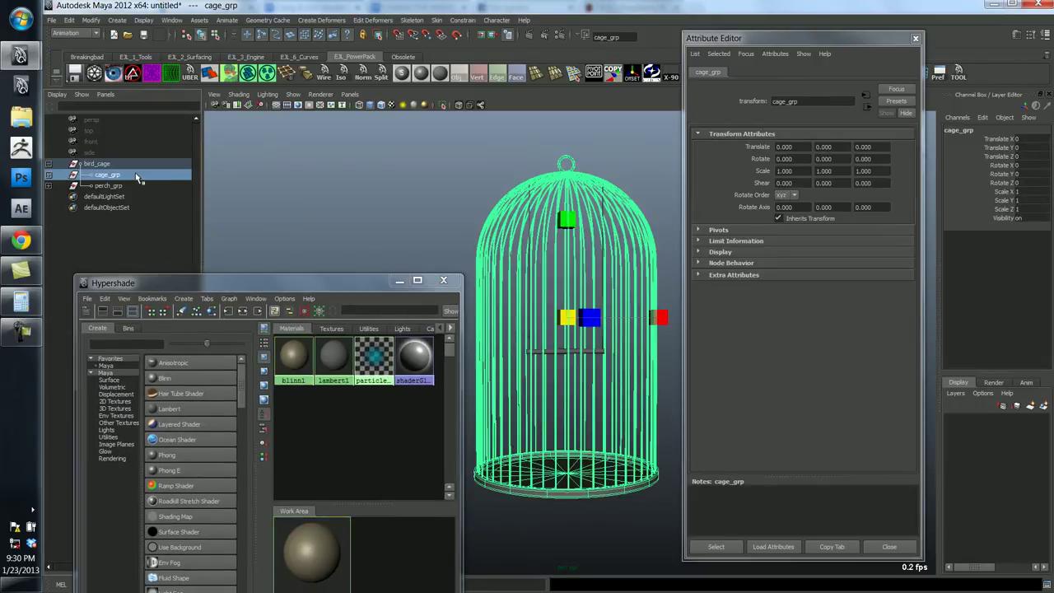
pyautogui.click(509, 256)
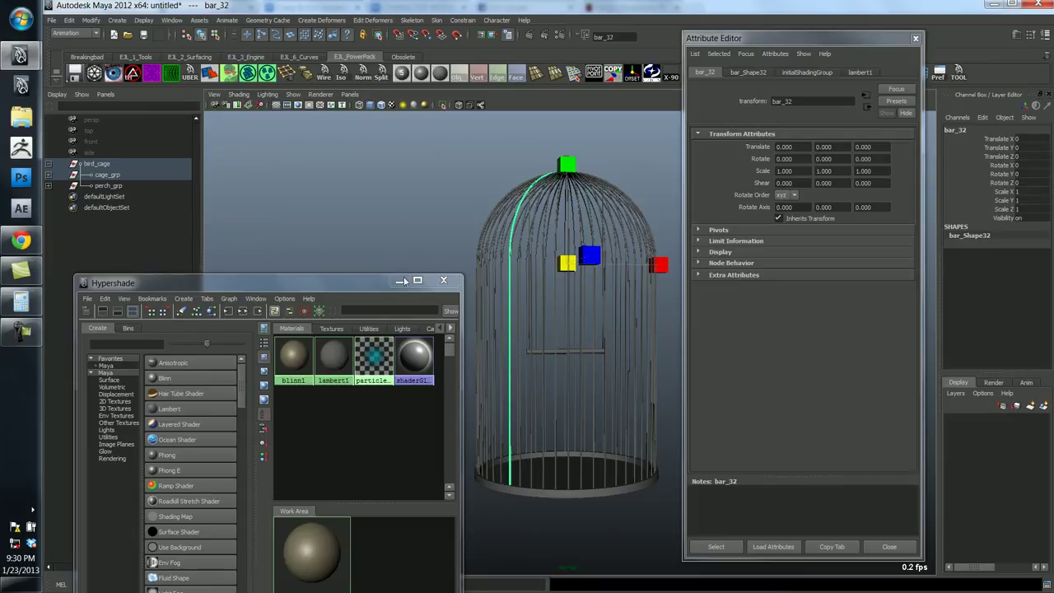
pyautogui.click(153, 175)
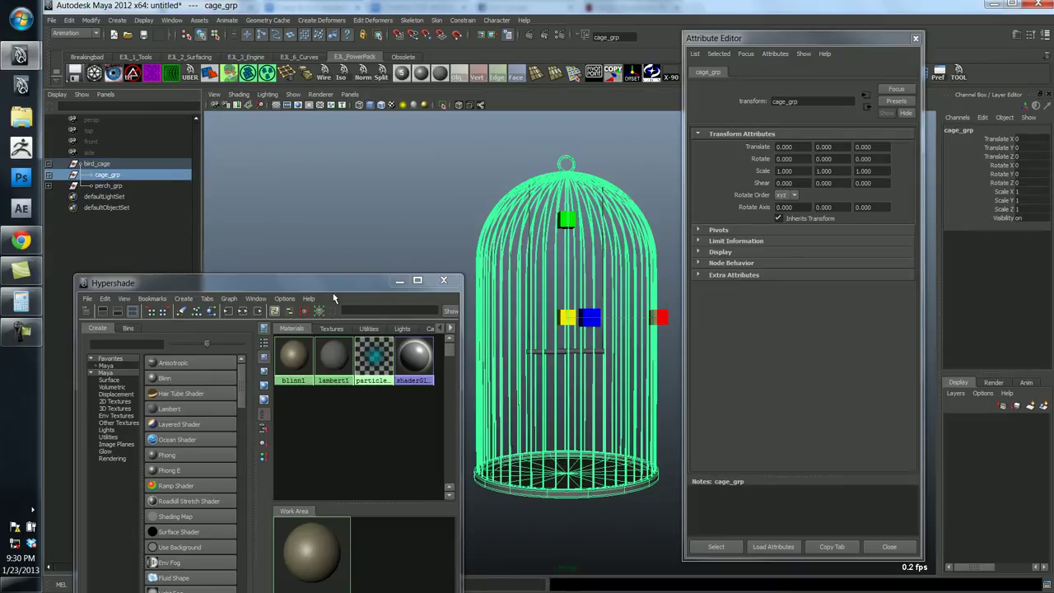
pyautogui.moveTo(339, 282); pyautogui.dragTo(334, 188)
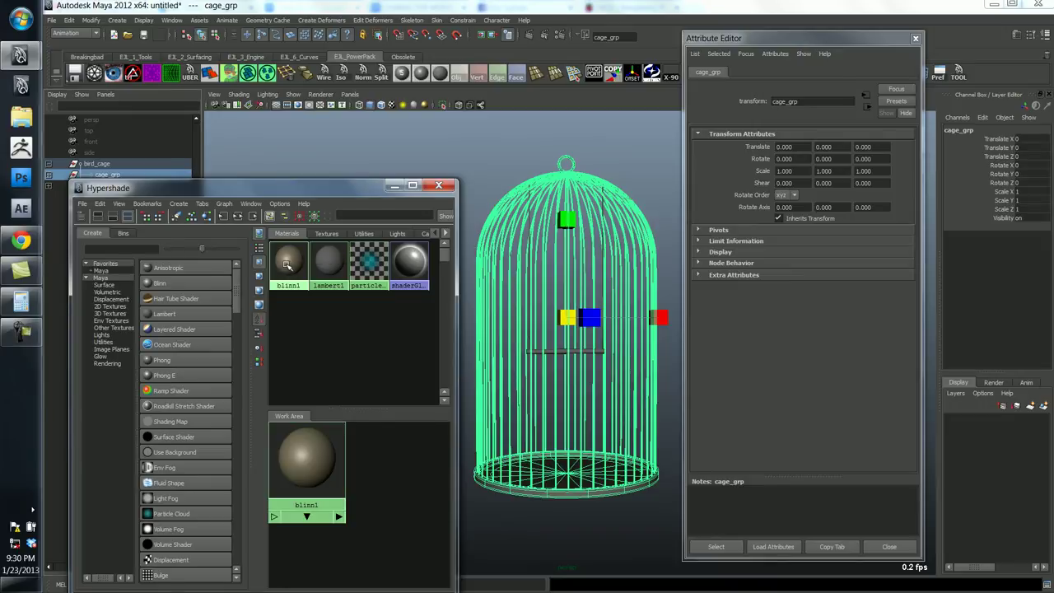
pyautogui.moveTo(288, 263); pyautogui.dragTo(290, 240, button='right')
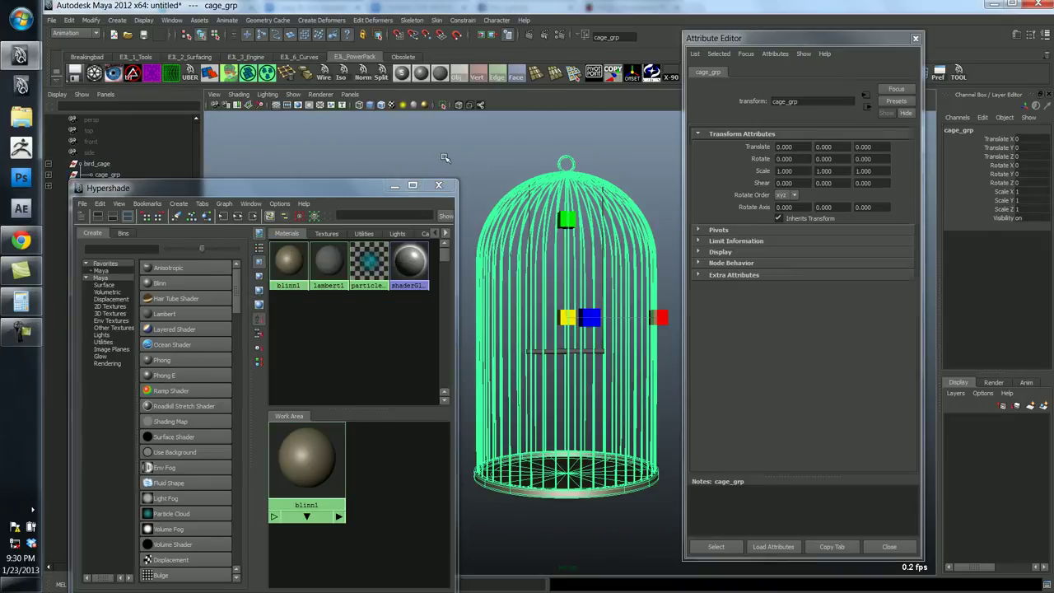
pyautogui.click(488, 302)
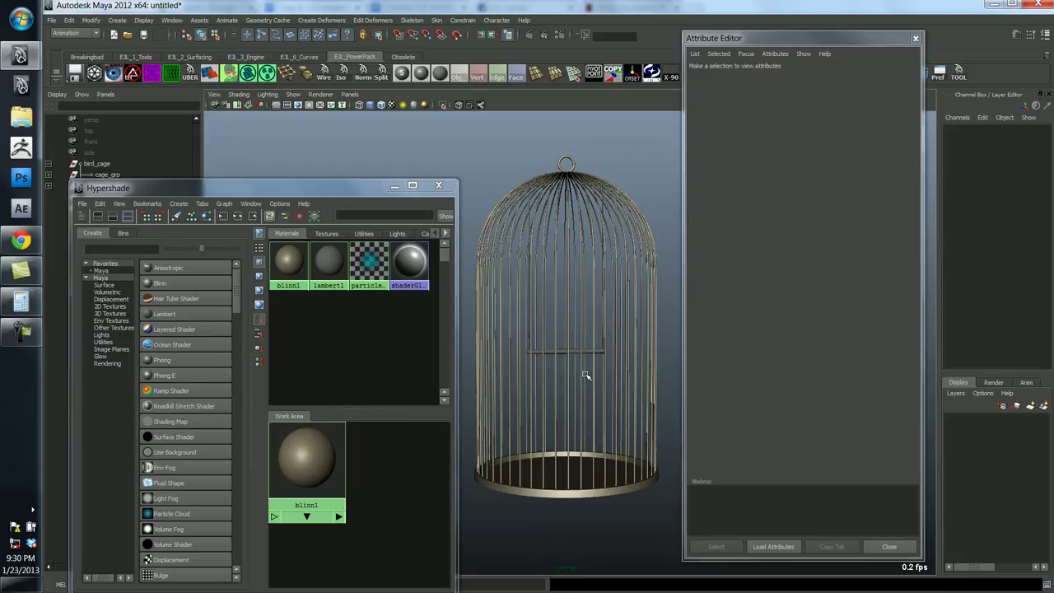
# Create a Lambert material and give it a dark brown colour with HSV values of about 30, 0.382, 0.326.
pyautogui.click(165, 314)
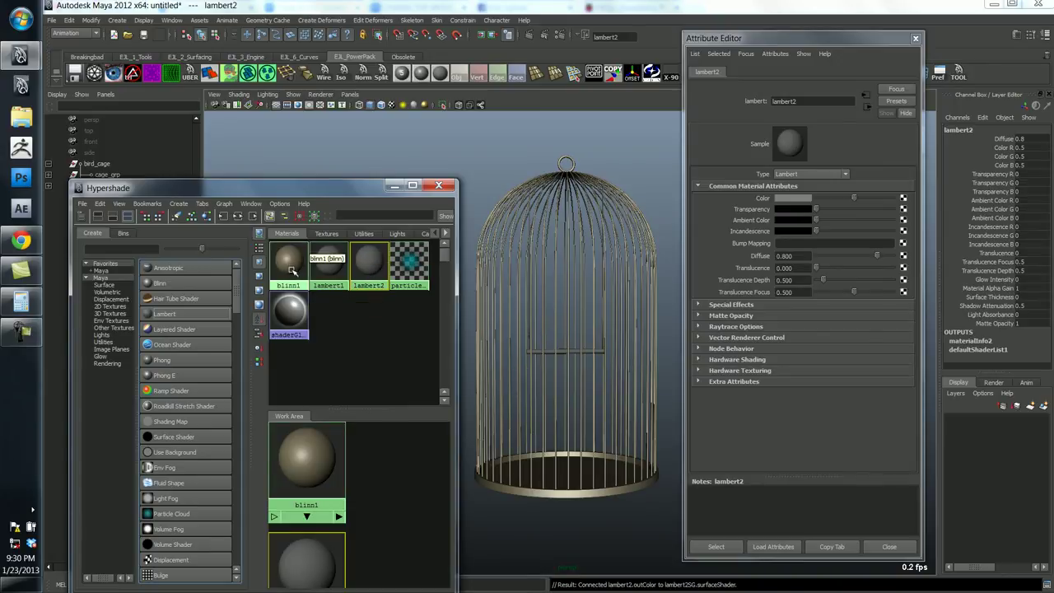
pyautogui.click(339, 314)
pyautogui.click(368, 262)
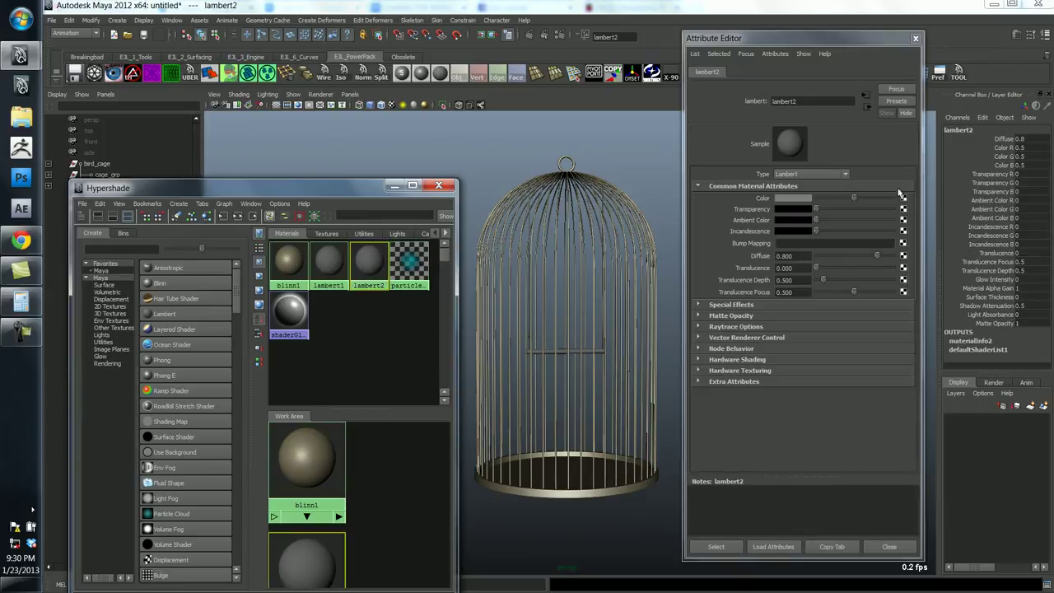
pyautogui.click(796, 201)
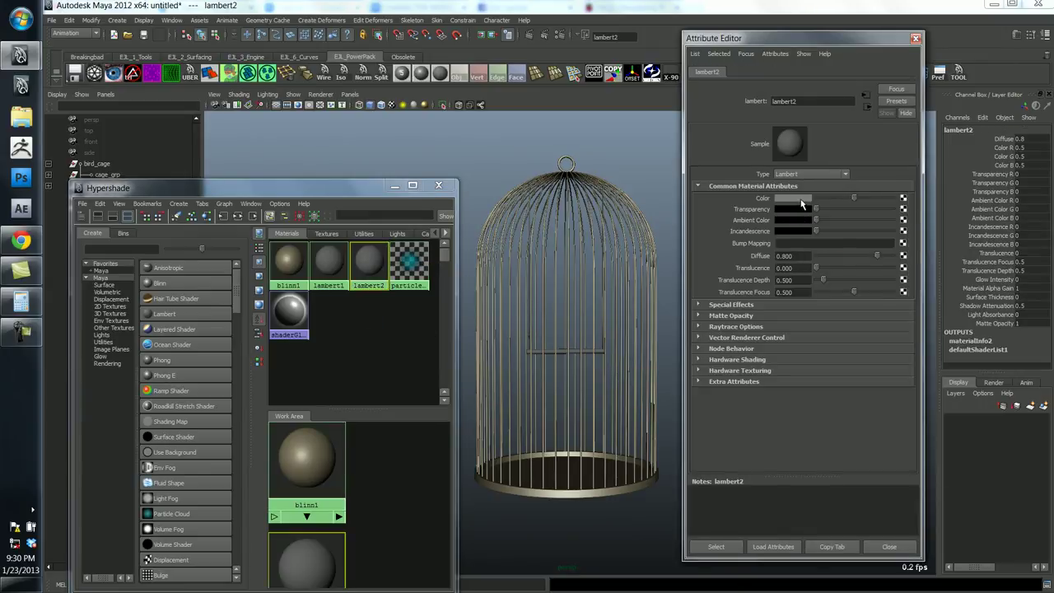
pyautogui.click(800, 198)
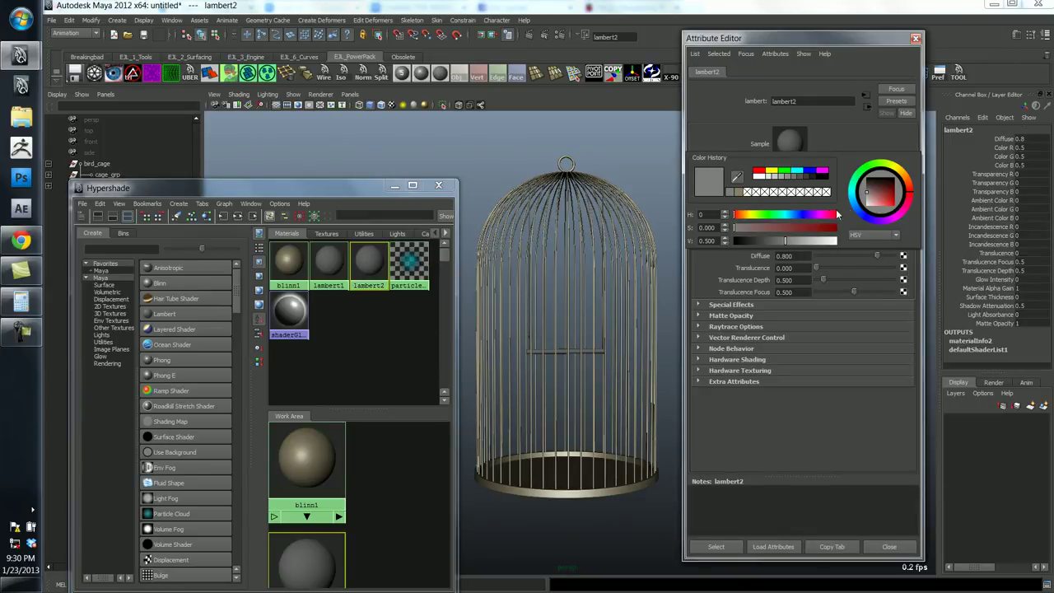
pyautogui.moveTo(903, 190)
pyautogui.mouseDown()
pyautogui.moveTo(907, 181)
pyautogui.moveTo(886, 194)
pyautogui.mouseUp()
pyautogui.moveTo(786, 228); pyautogui.dragTo(771, 240)
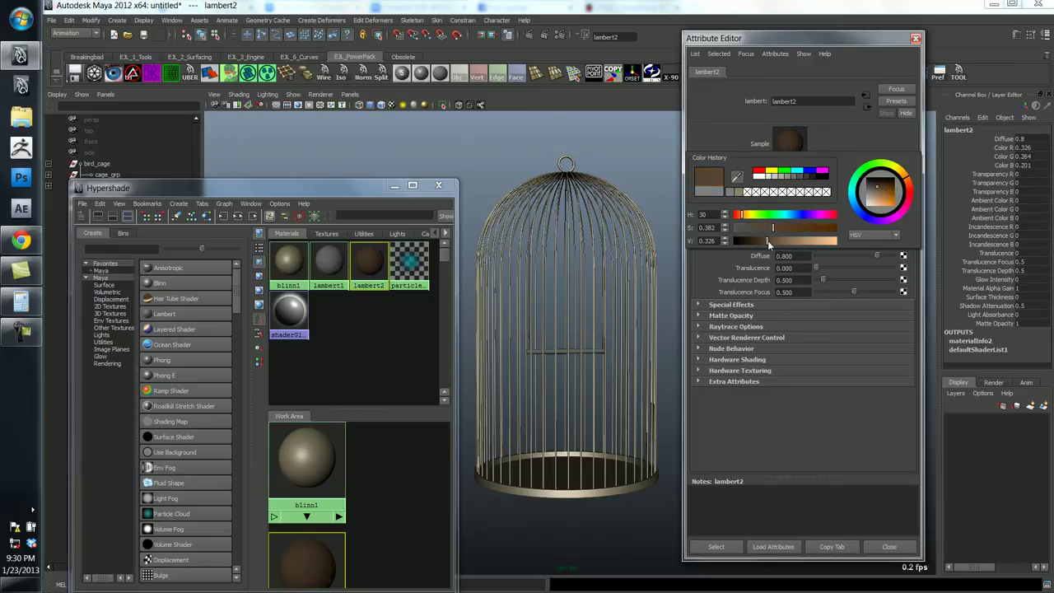
# Assign the brown lambert2 material to the perch object inside perch_grp.
pyautogui.scroll(3, 575, 352)
pyautogui.click(560, 360)
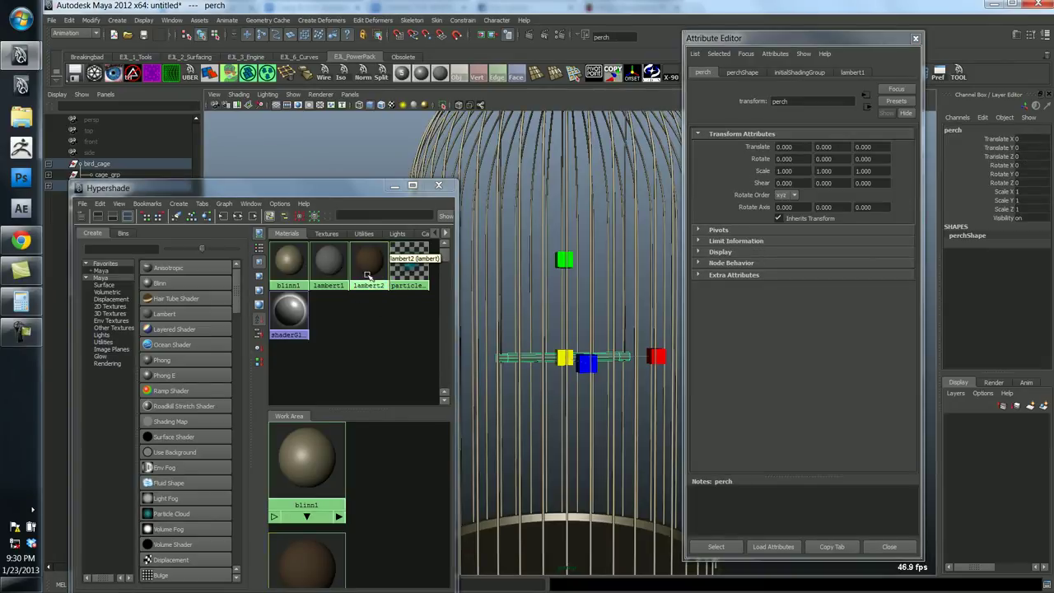
pyautogui.moveTo(101, 192); pyautogui.dragTo(181, 195)
pyautogui.click(48, 186)
pyautogui.click(113, 196)
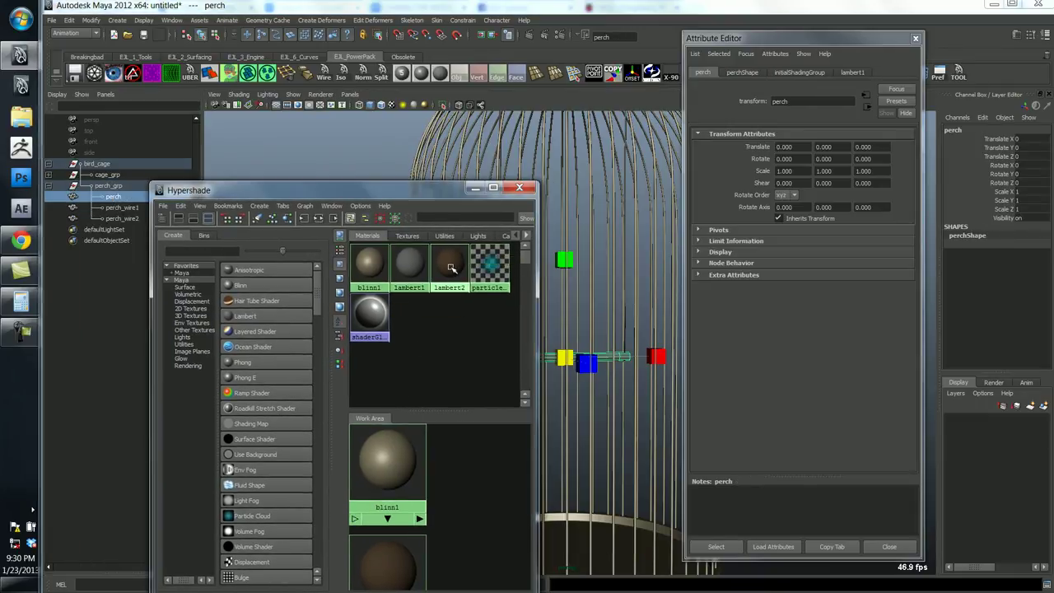
pyautogui.moveTo(449, 265); pyautogui.dragTo(449, 245, button='right')
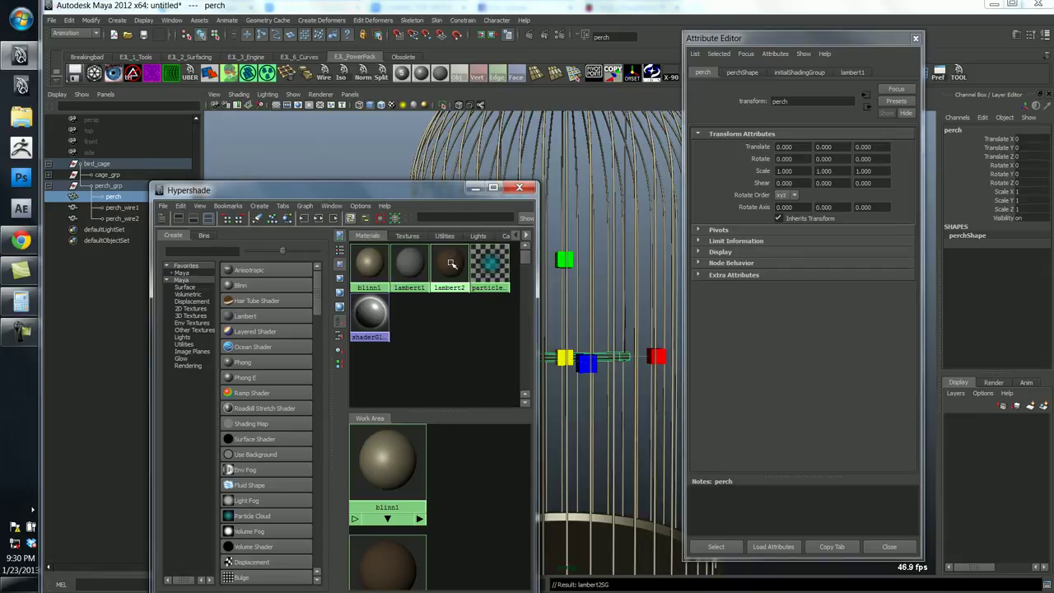
# Minimize the Hypershade, close the Attribute Editor and deselect the perch.
pyautogui.click(476, 191)
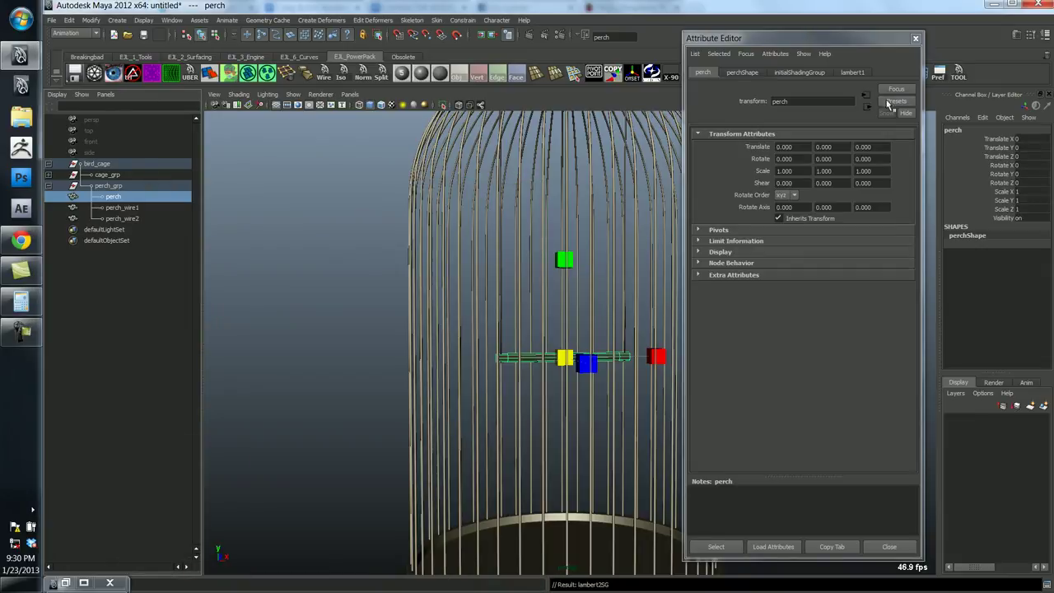
pyautogui.click(916, 38)
pyautogui.click(346, 380)
# Frame the whole birdcage and examine the materials on the cage and perch from several angles and distances.
pyautogui.press('a')
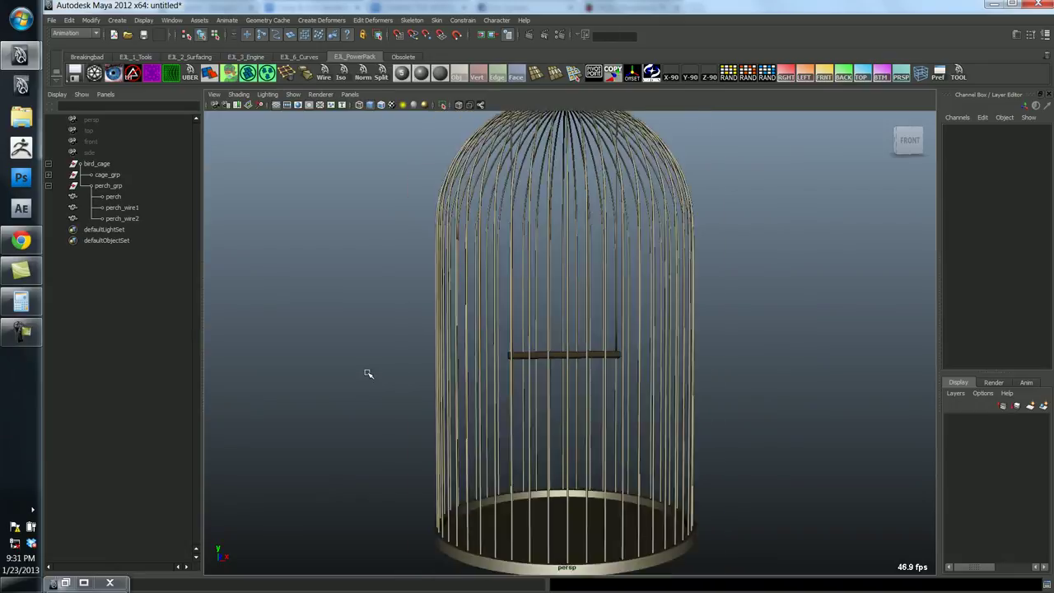
pyautogui.keyDown('alt'); pyautogui.moveTo(579, 459); pyautogui.dragTo(584, 423); pyautogui.keyUp('alt')
pyautogui.keyDown('alt'); pyautogui.moveTo(584, 423); pyautogui.dragTo(494, 444, button='right'); pyautogui.keyUp('alt')
pyautogui.keyDown('alt'); pyautogui.moveTo(494, 445); pyautogui.dragTo(625, 473); pyautogui.keyUp('alt')
pyautogui.keyDown('alt'); pyautogui.moveTo(626, 474); pyautogui.dragTo(589, 475, button='right'); pyautogui.keyUp('alt')
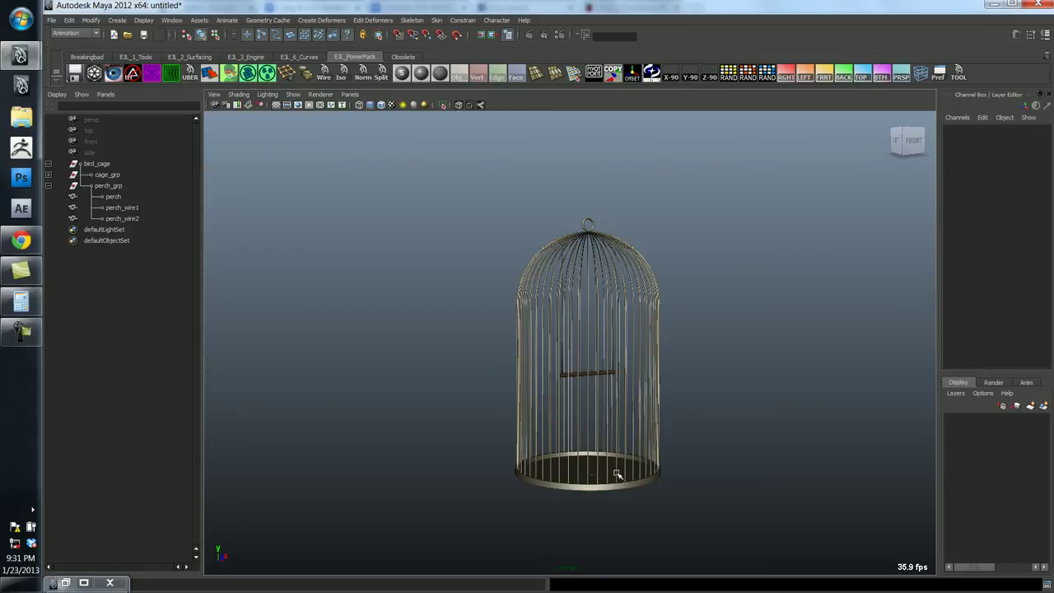
pyautogui.moveTo(617, 475)
pyautogui.keyDown('alt'); pyautogui.mouseDown()
pyautogui.moveTo(475, 459)
pyautogui.moveTo(662, 466)
pyautogui.moveTo(607, 472)
pyautogui.mouseUp(); pyautogui.keyUp('alt')
pyautogui.keyDown('alt'); pyautogui.moveTo(607, 473); pyautogui.dragTo(690, 478, button='right'); pyautogui.keyUp('alt')
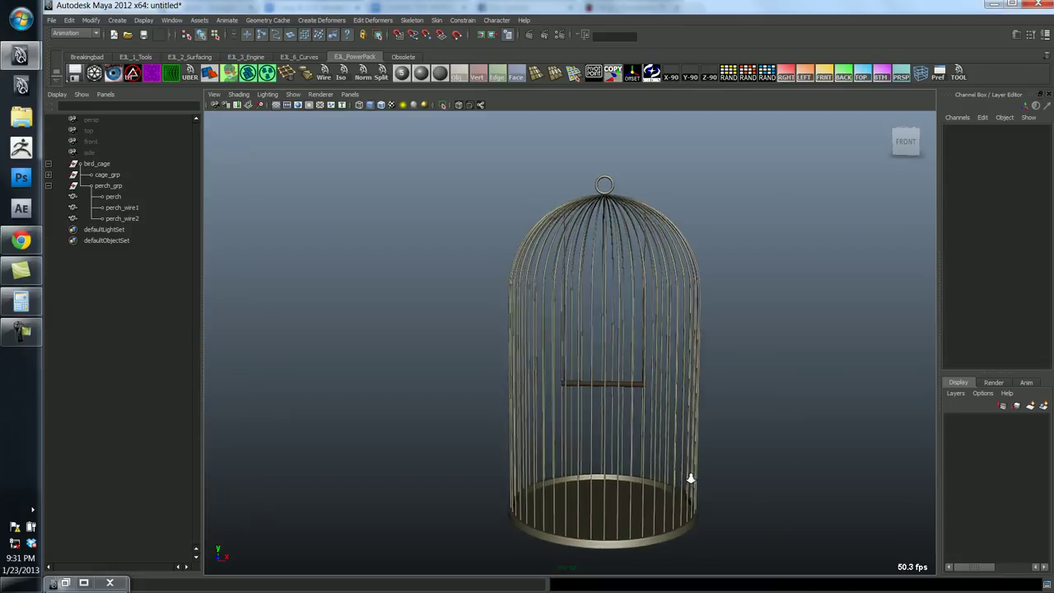